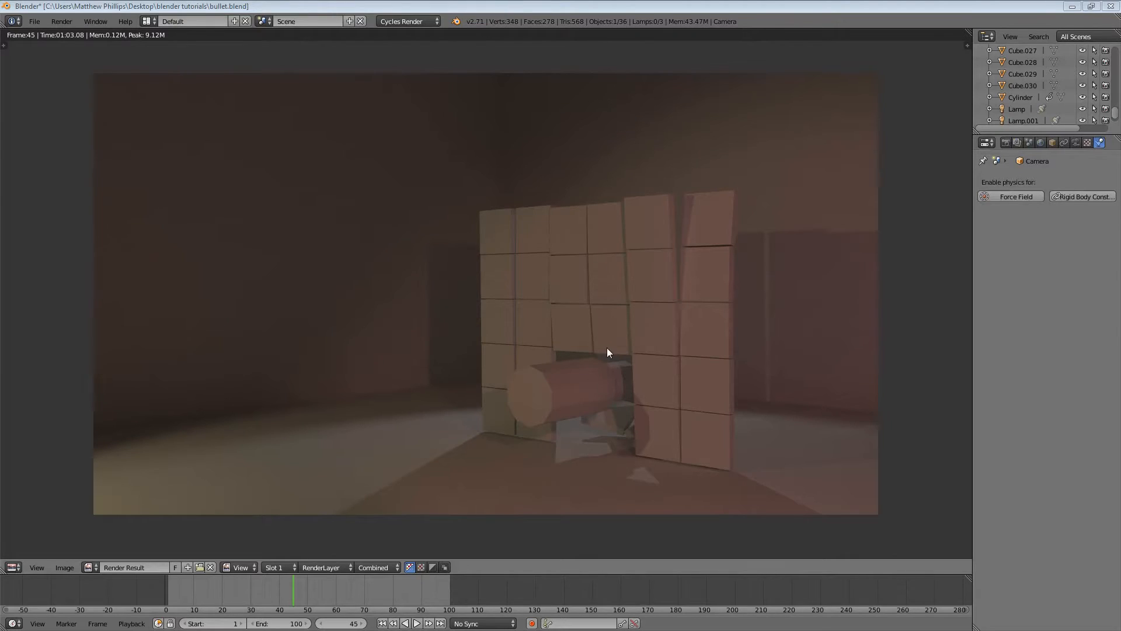
Close the render result and view the wall scene from the right side in solid shading
{"action": "key", "text": "Escape"}
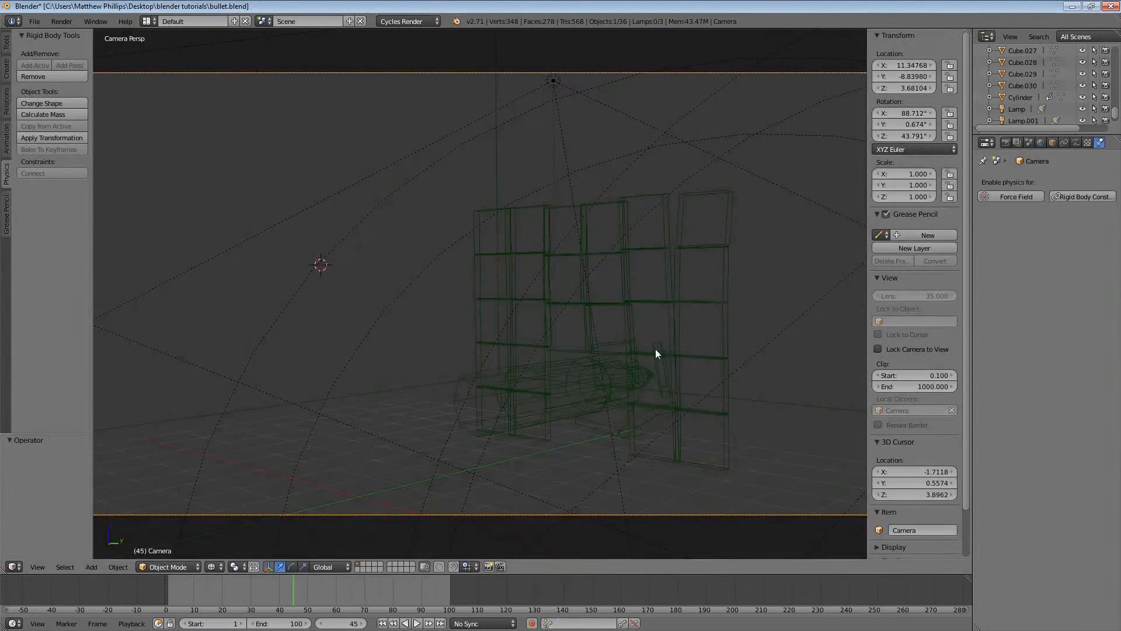
{"action": "key", "text": "KP_3"}
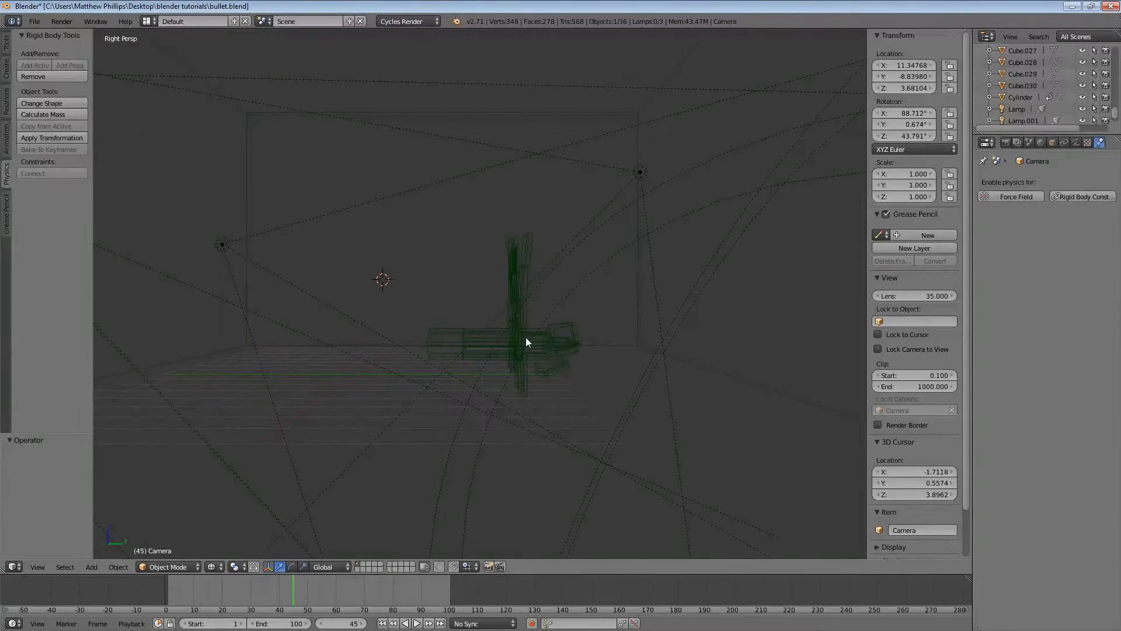
{"action": "key", "text": "shift+z"}
{"action": "scroll", "coordinate": [476, 339], "scroll_direction": "up", "scroll_amount": 5}
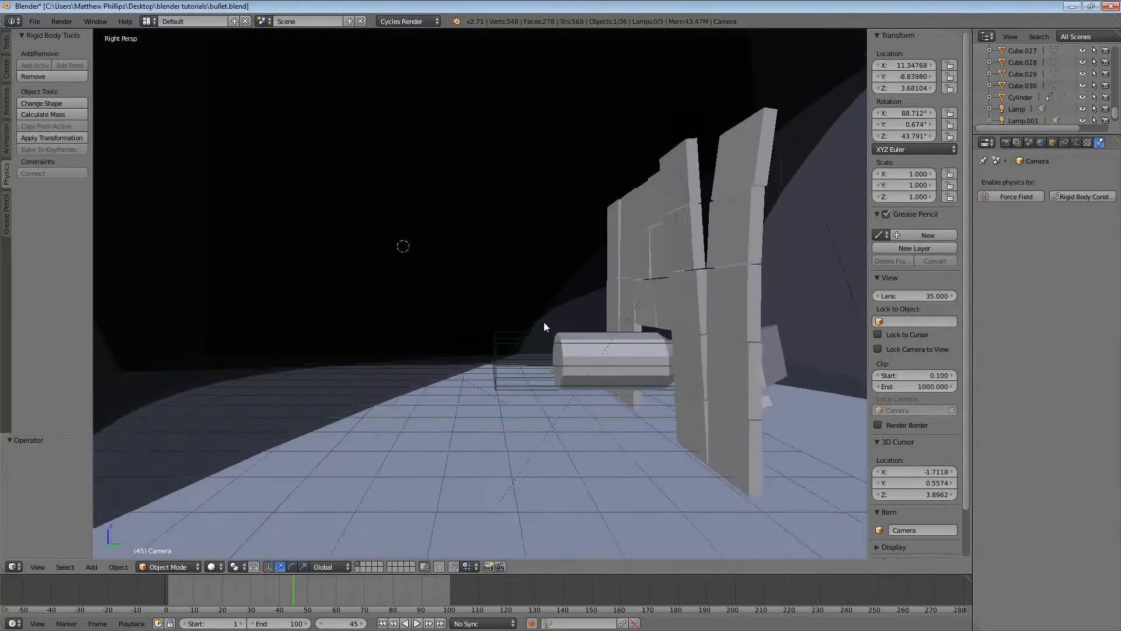
{"action": "scroll", "coordinate": [543, 324], "scroll_direction": "down", "scroll_amount": 4}
{"action": "scroll", "coordinate": [541, 326], "scroll_direction": "up", "scroll_amount": 3}
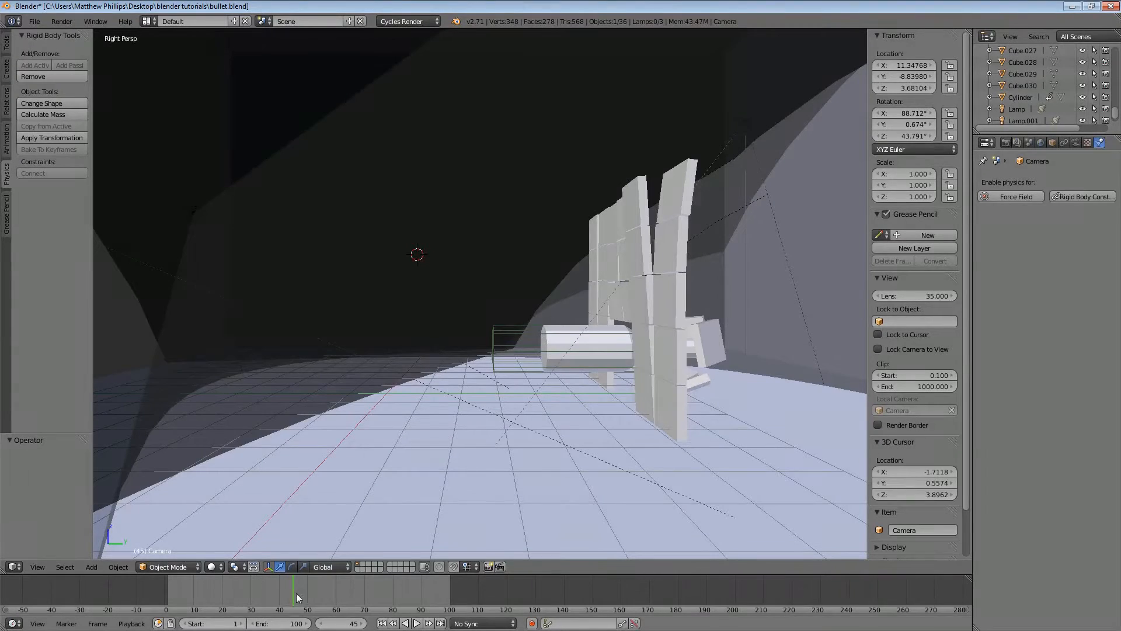
Rewind the timeline to the start and play the animation of the bullet breaking through the wall
{"action": "left_click_drag", "start_coordinate": [296, 594], "coordinate": [160, 583]}
{"action": "key", "text": "alt+a"}
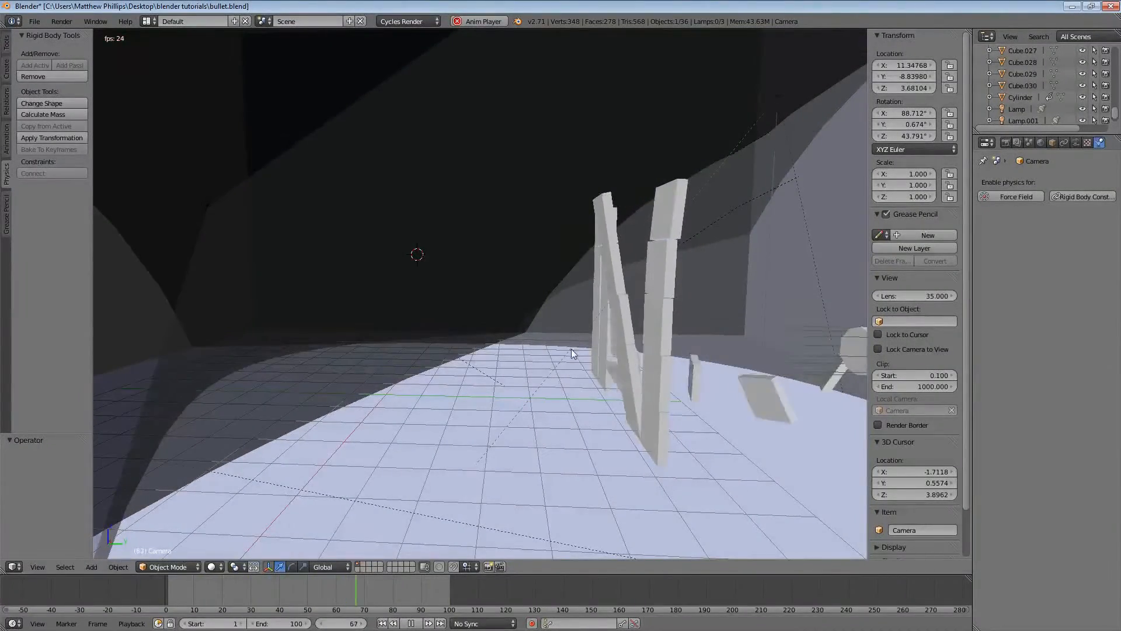
{"action": "key", "text": "Escape"}
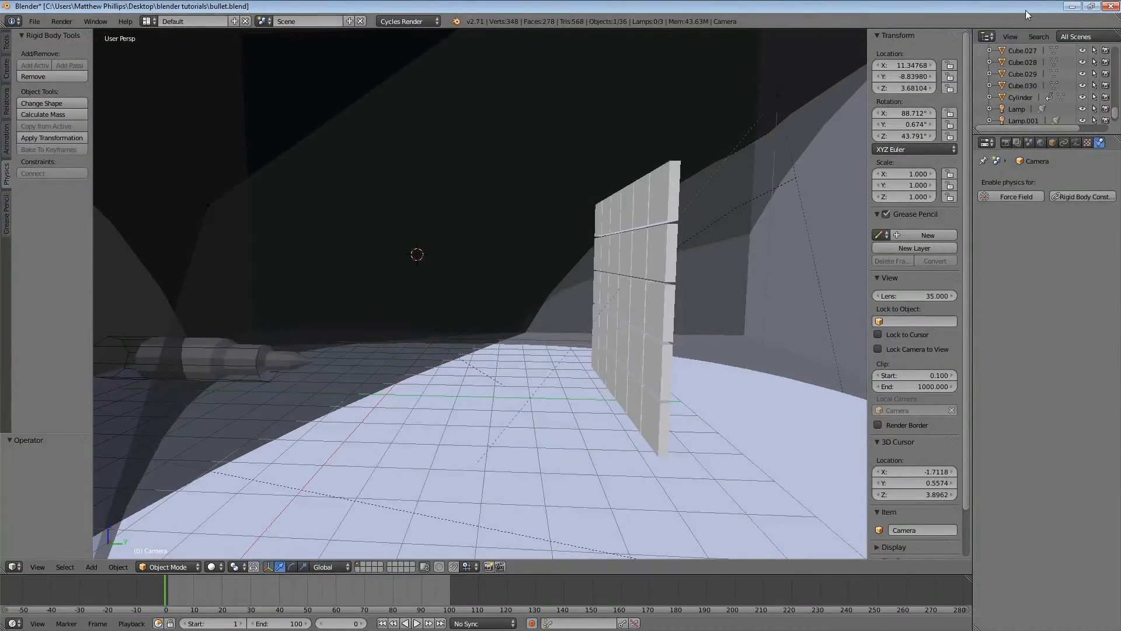
Minimise the bullet.blend window, maximise the second Blender window with the default scene, and dismiss its splash screen
{"action": "left_click", "coordinate": [1073, 6]}
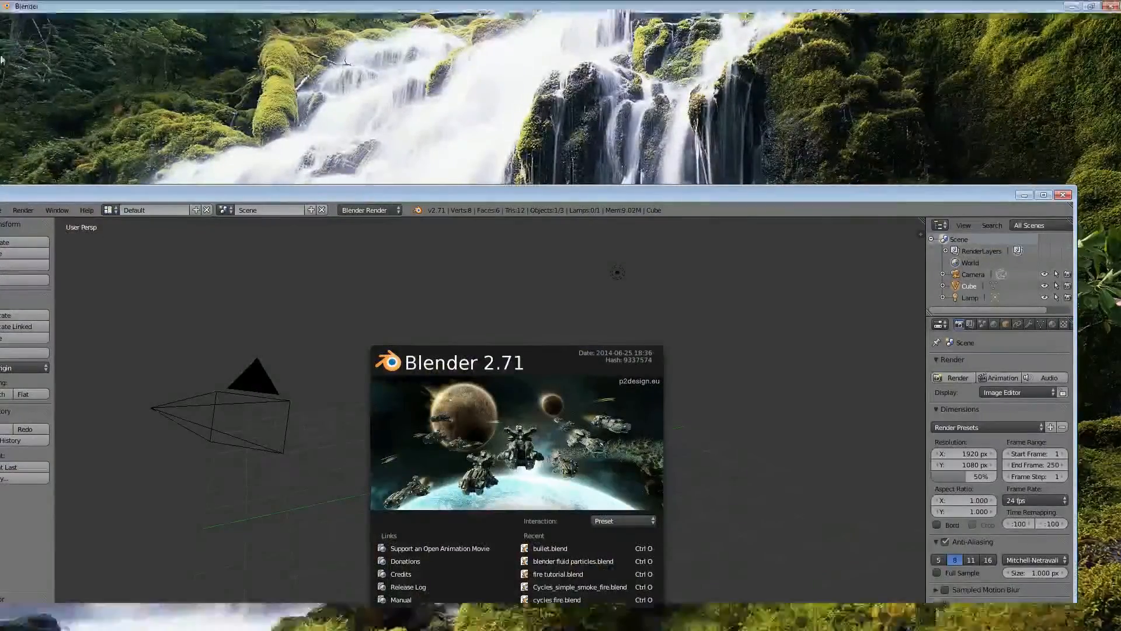
{"action": "double_click", "coordinate": [377, 195]}
{"action": "left_click", "coordinate": [43, 20]}
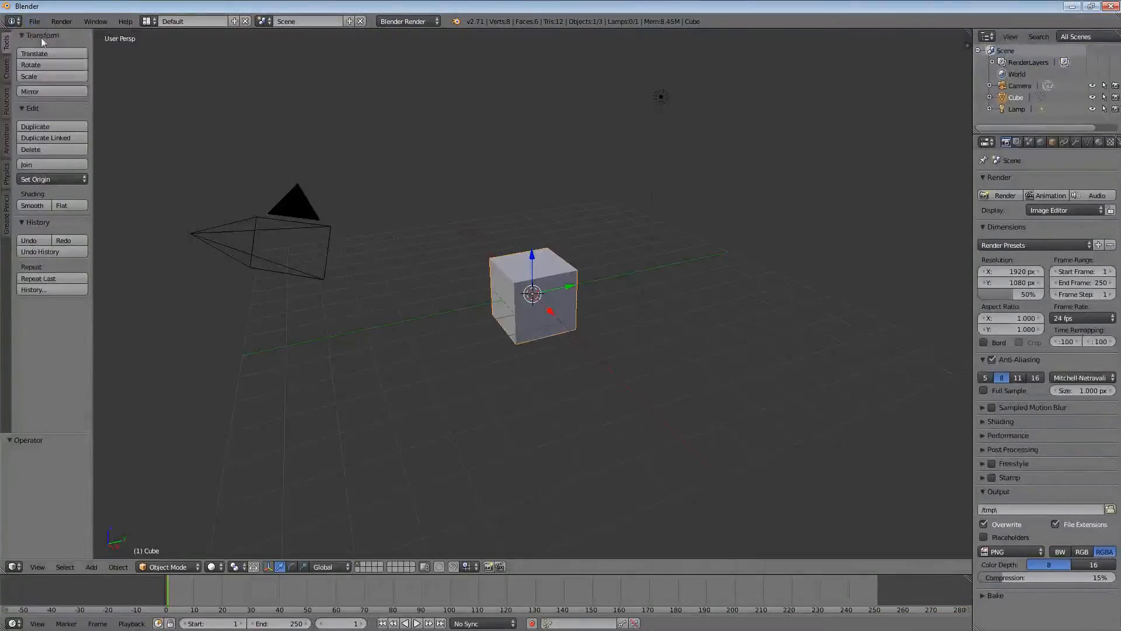
{"action": "left_click", "coordinate": [35, 21]}
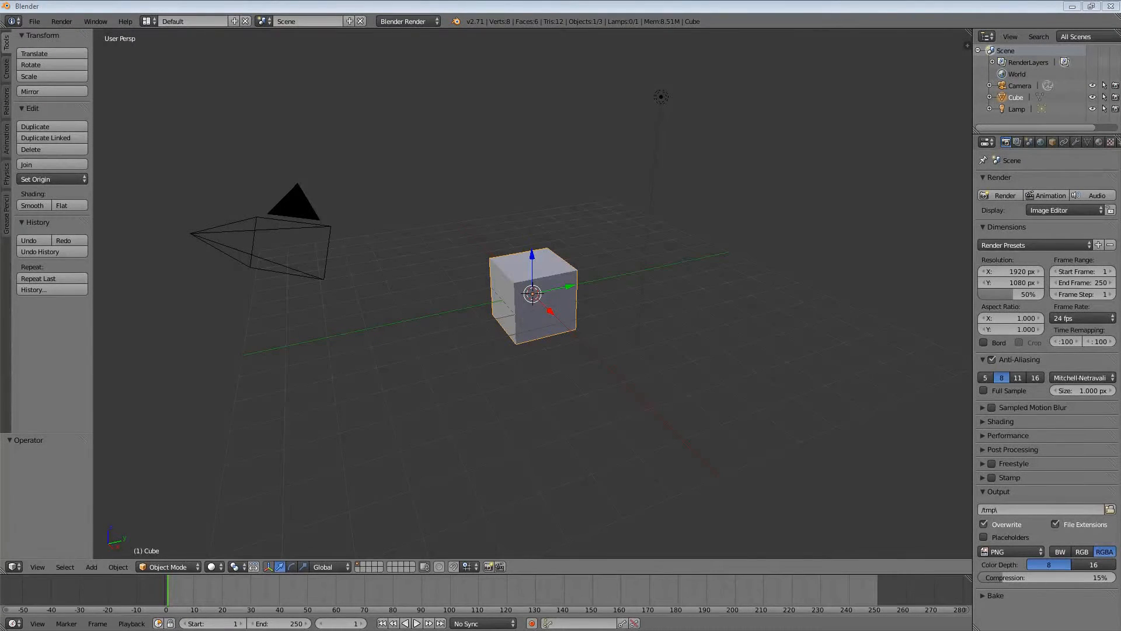
Rename the screen layout to "nn"
{"action": "left_click", "coordinate": [34, 21]}
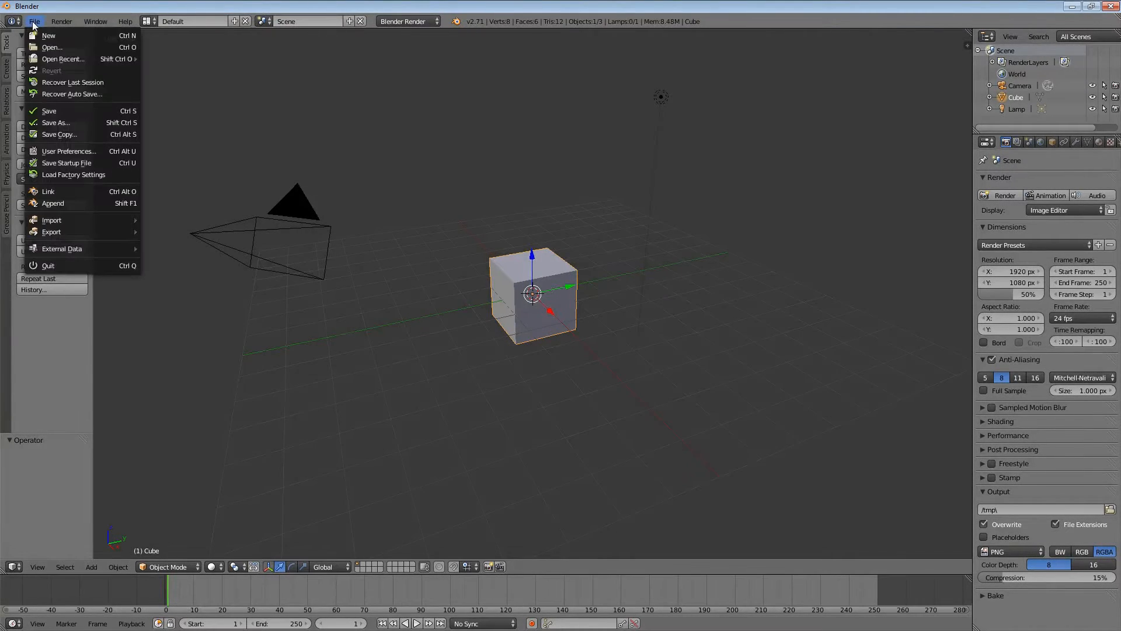
{"action": "left_click", "coordinate": [216, 19]}
{"action": "type", "text": "n"}
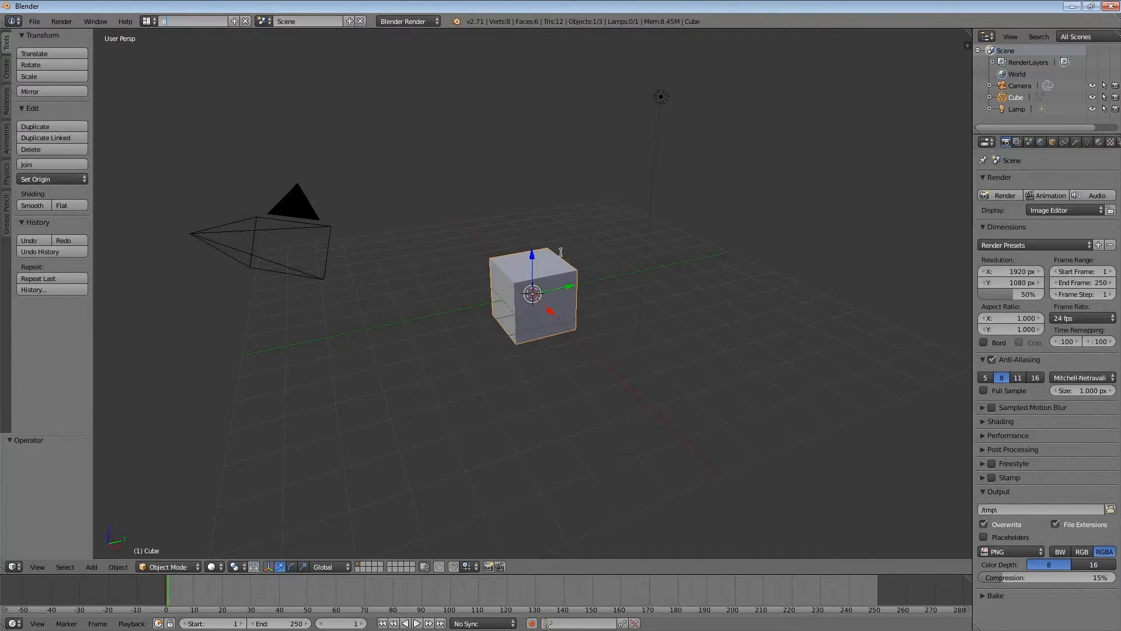
{"action": "type", "text": "n"}
{"action": "left_click", "coordinate": [912, 22]}
Enable the Screencast Keys add-on through the user preferences and start its display, leaving the properties sidebar hidden
{"action": "key", "text": "n"}
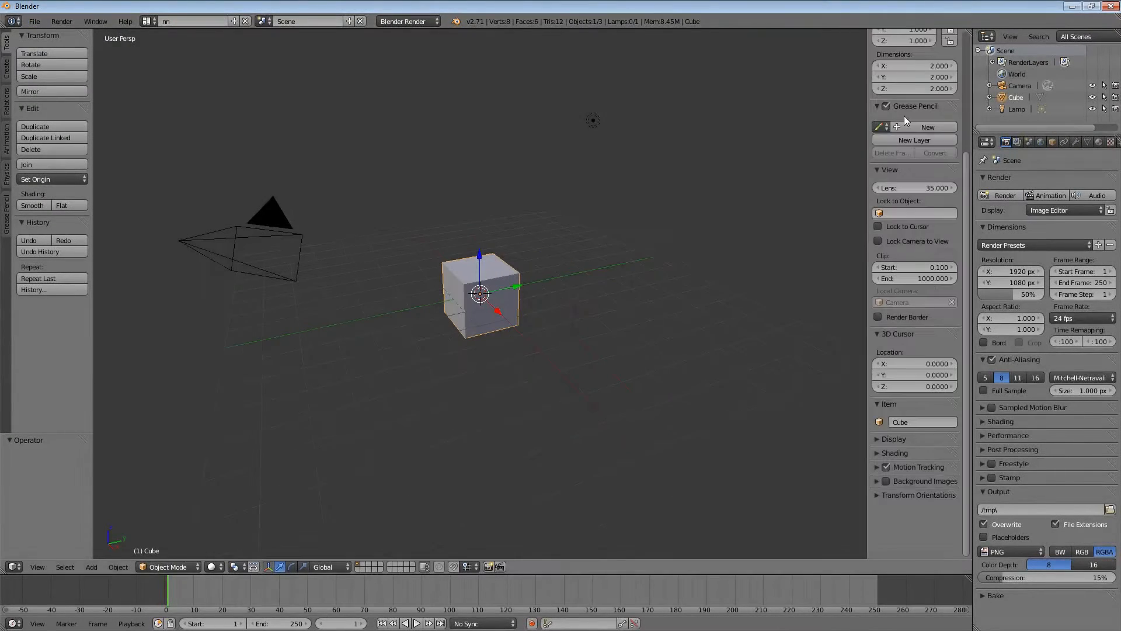
{"action": "left_click", "coordinate": [34, 22]}
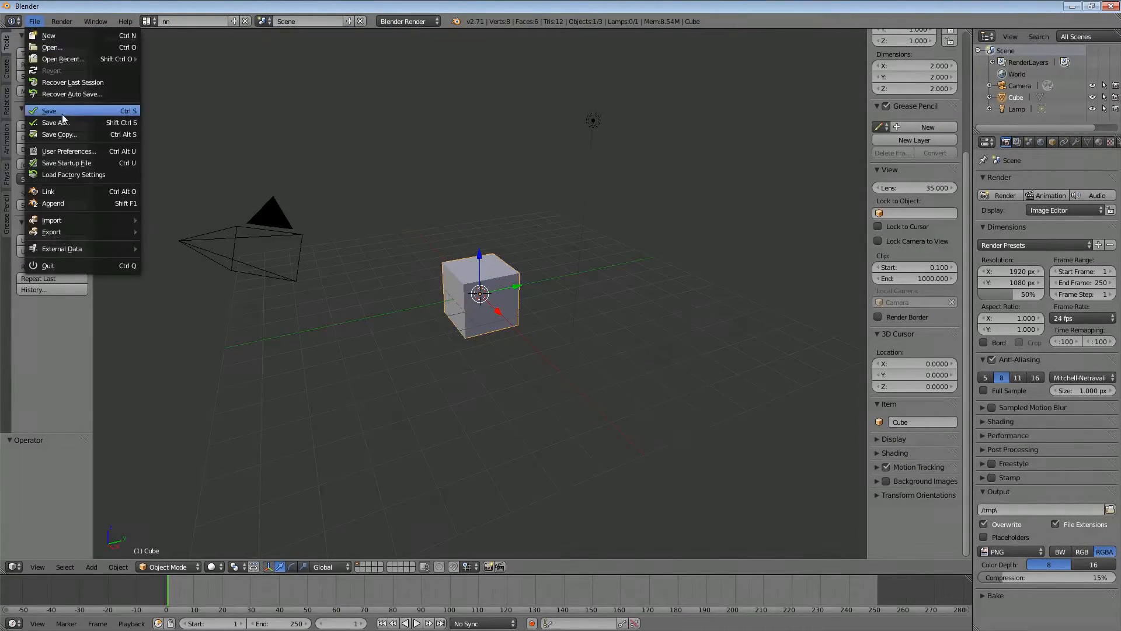
{"action": "left_click", "coordinate": [62, 153]}
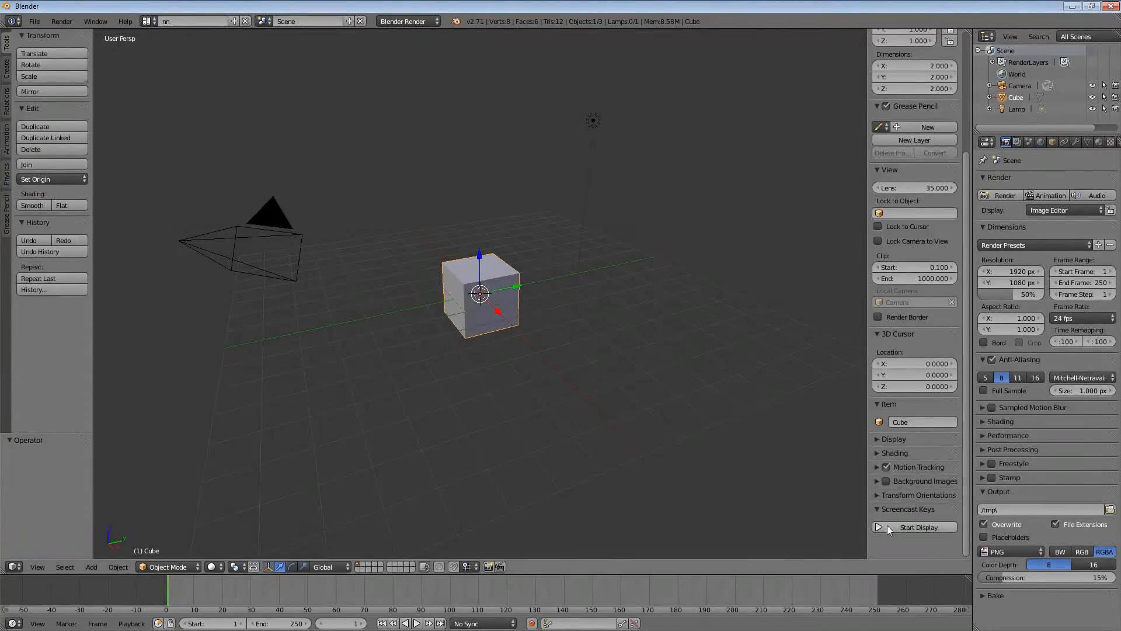
{"action": "left_click", "coordinate": [891, 524]}
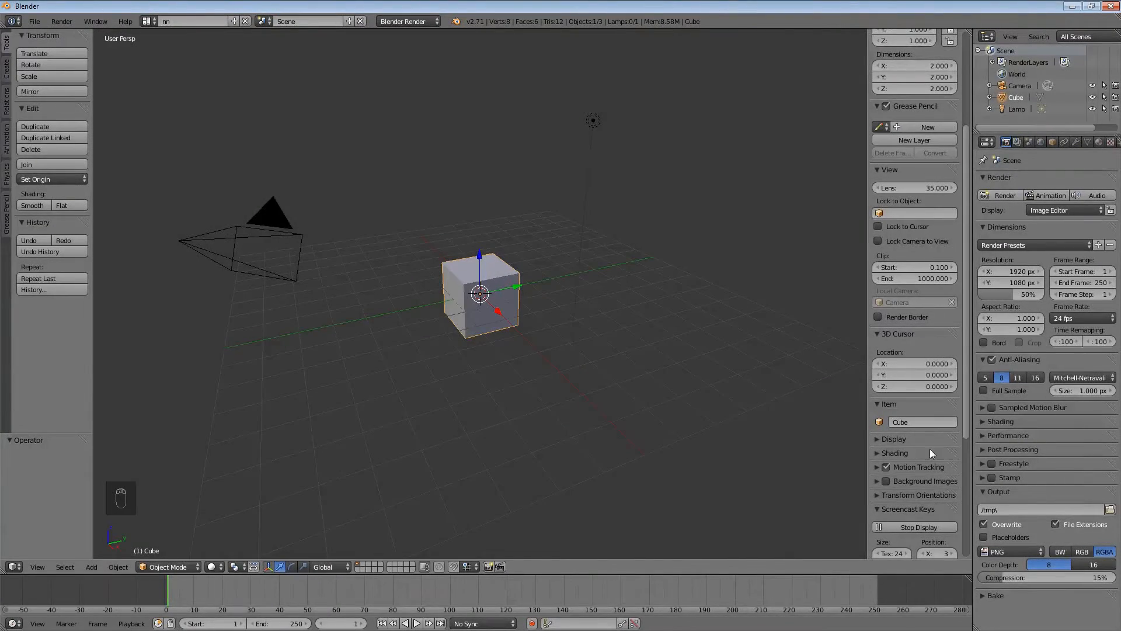
{"action": "key", "text": "n"}
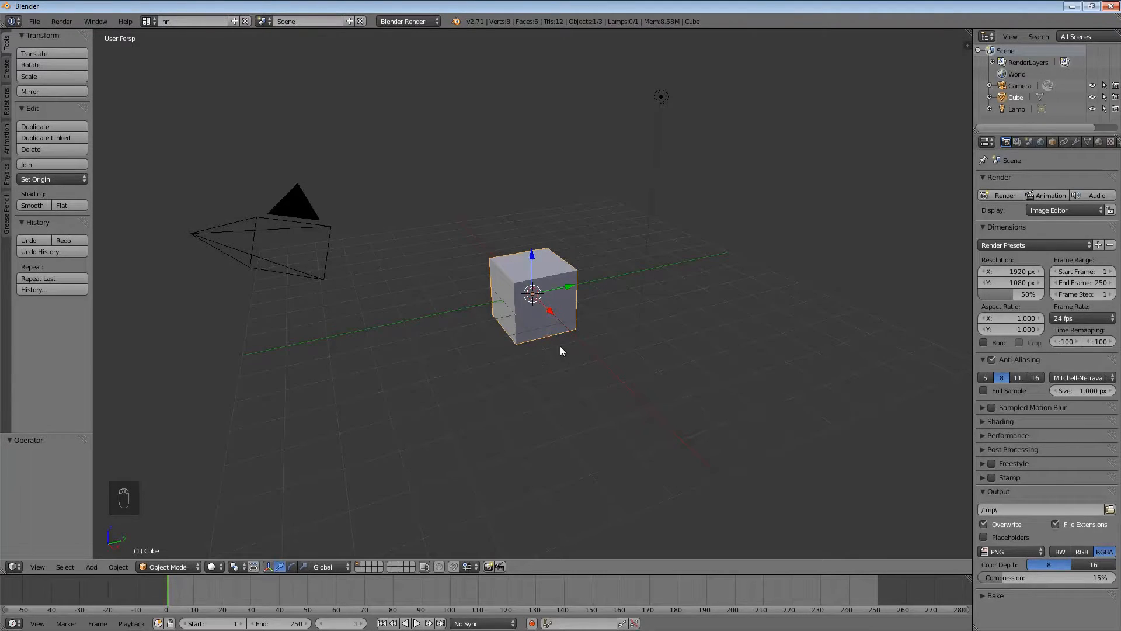
Scale the default cube along the Y axis in right view to about 0.239 of its thickness
{"action": "key", "text": "KP_3"}
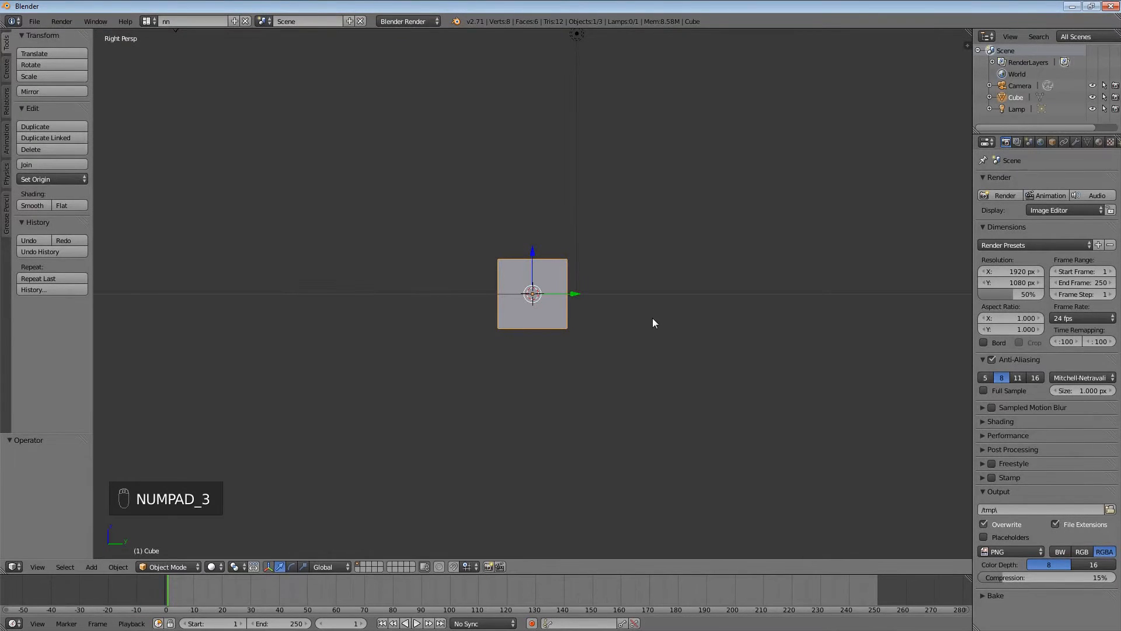
{"action": "key", "text": "s"}
{"action": "key", "text": "y"}
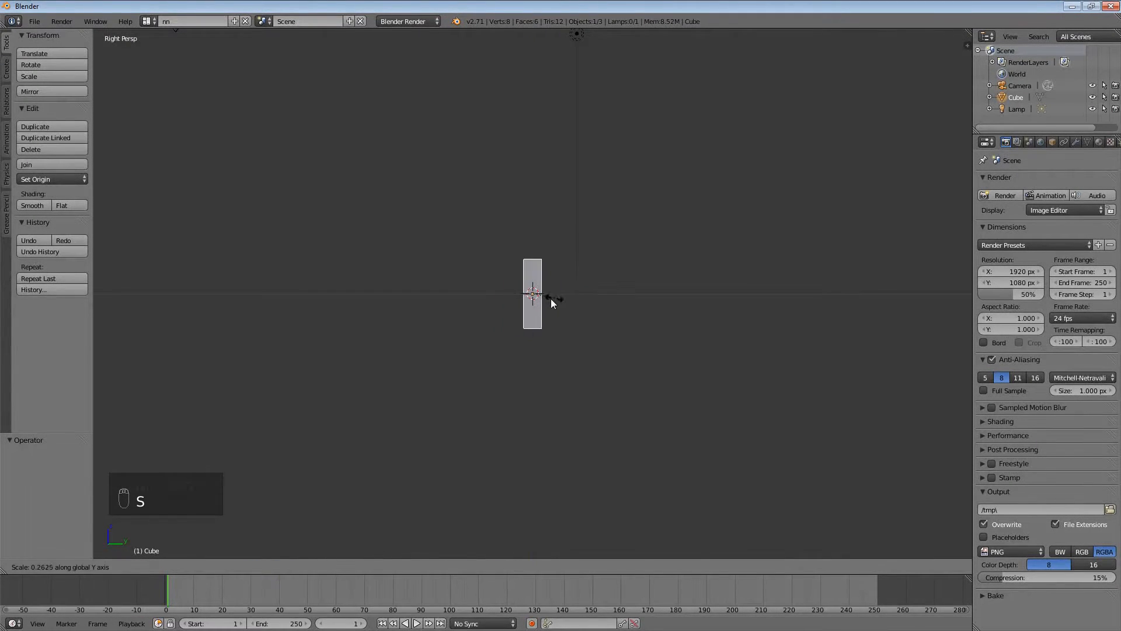
{"action": "left_click", "coordinate": [550, 299]}
Move the flattened cube up about 1.022 along Z in front view so its base sits on the ground line
{"action": "middle_click_drag", "start_coordinate": [551, 303], "coordinate": [688, 322]}
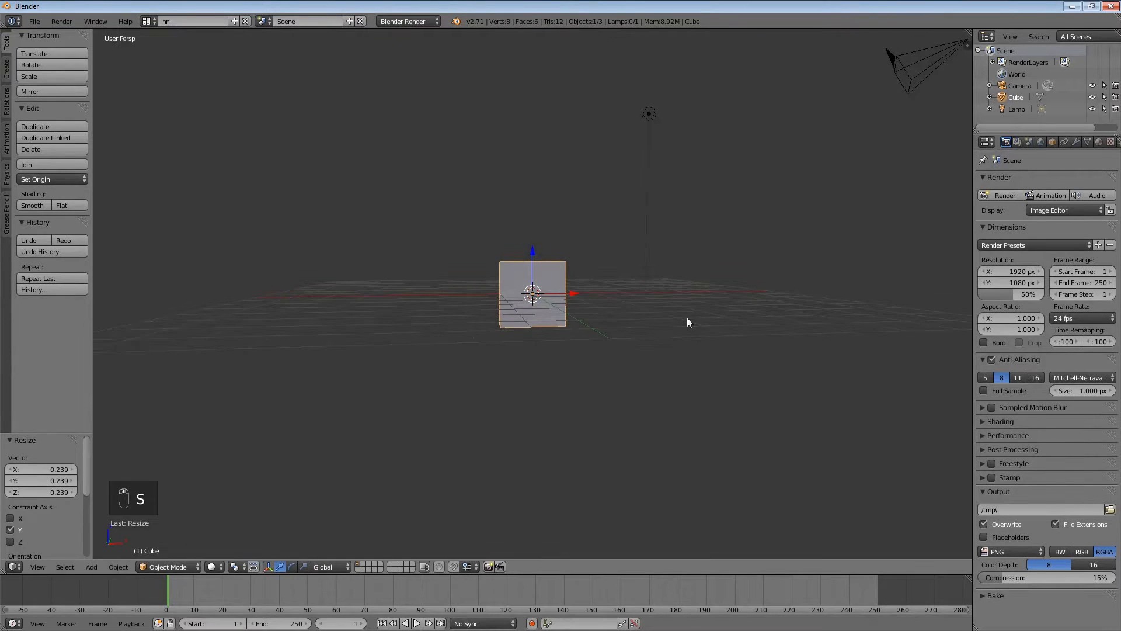
{"action": "key", "text": "KP_7"}
{"action": "key", "text": "KP_1"}
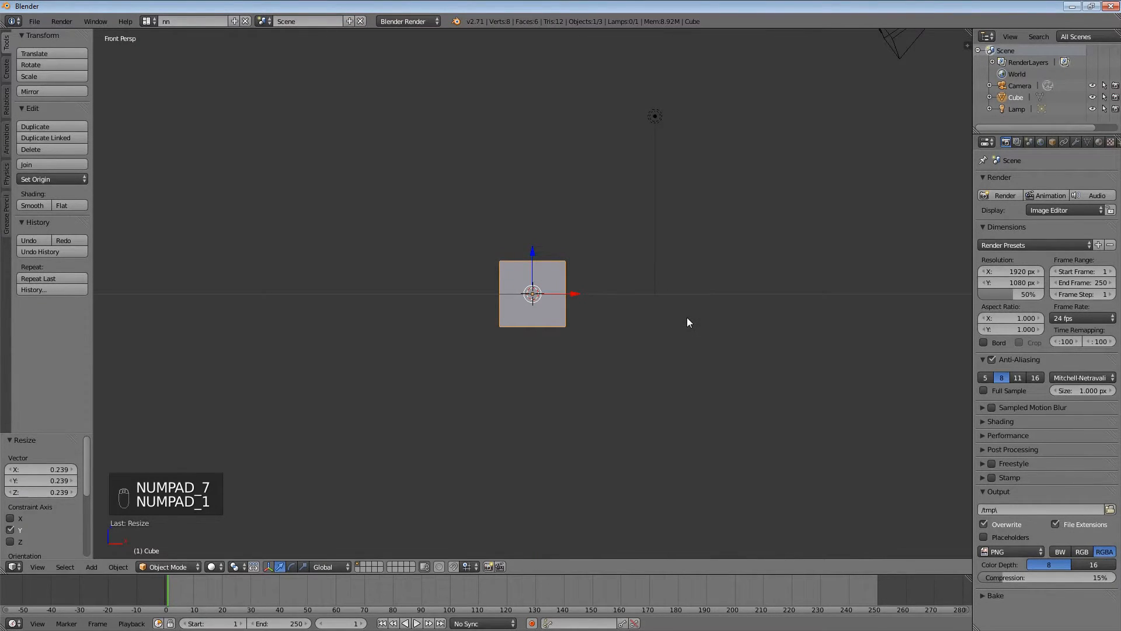
{"action": "scroll", "coordinate": [605, 330], "scroll_direction": "up", "scroll_amount": 2}
{"action": "key", "text": "g"}
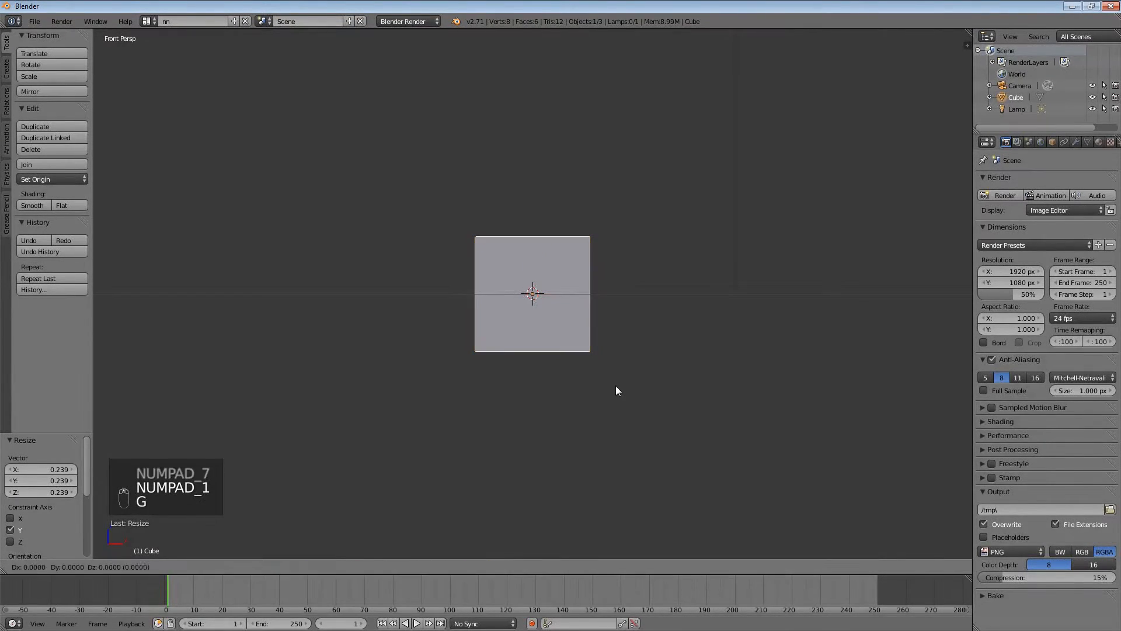
{"action": "key", "text": "z"}
{"action": "left_click", "coordinate": [622, 329]}
{"action": "scroll", "coordinate": [544, 308], "scroll_direction": "up", "scroll_amount": 5}
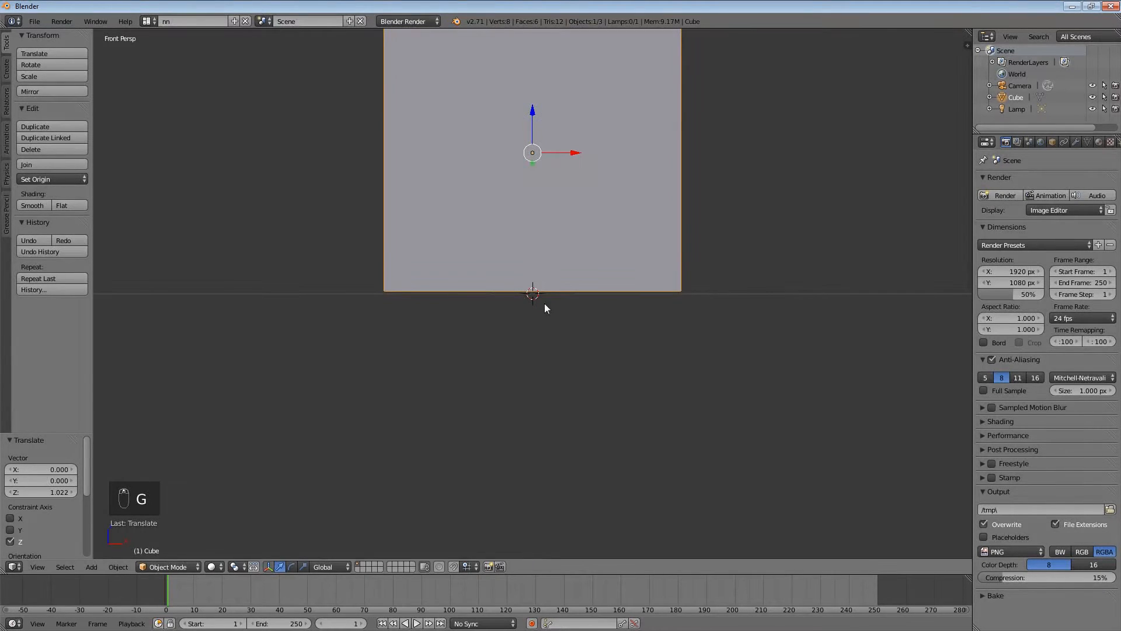
{"action": "scroll", "coordinate": [694, 306], "scroll_direction": "down", "scroll_amount": 4}
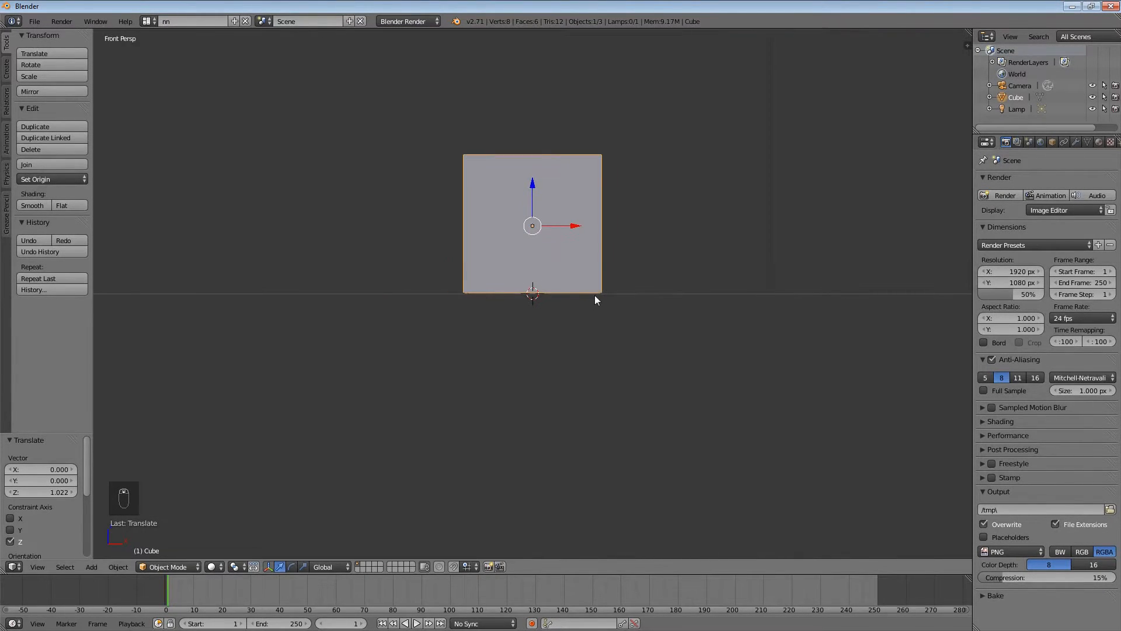
Move the cube about -3.634 along the X axis, away from the scene origin
{"action": "key", "text": "g"}
{"action": "key", "text": "x"}
{"action": "left_click", "coordinate": [370, 271]}
{"action": "scroll", "coordinate": [380, 268], "scroll_direction": "down", "scroll_amount": 3}
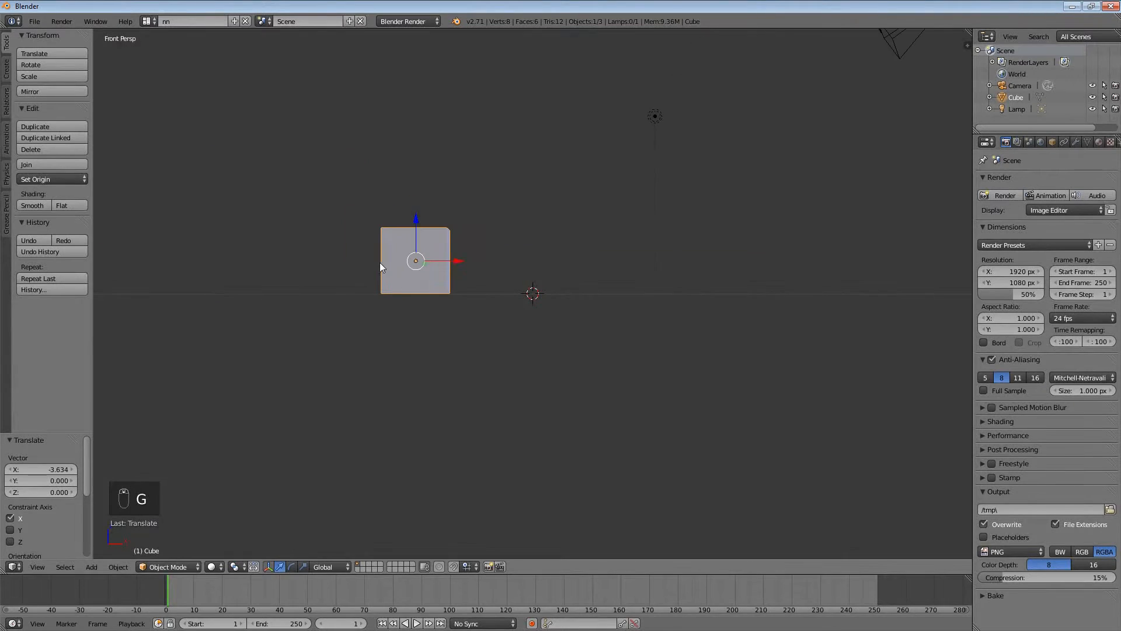
Switch the front view to orthographic and add an Array modifier to the cube
{"action": "key", "text": "KP_5"}
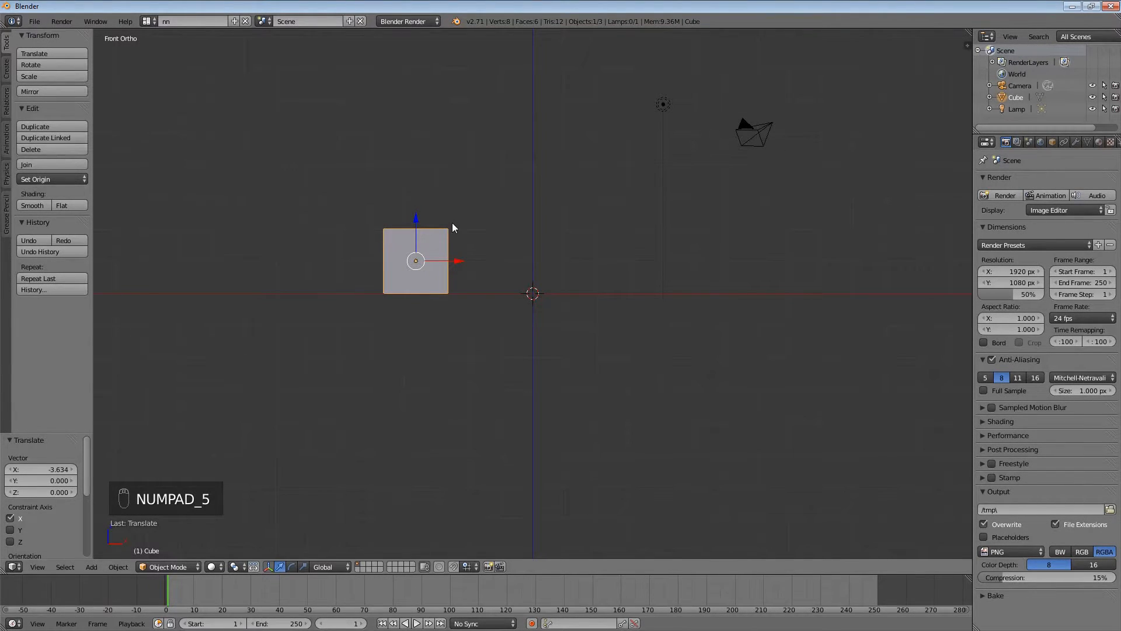
{"action": "key", "text": "KP_5"}
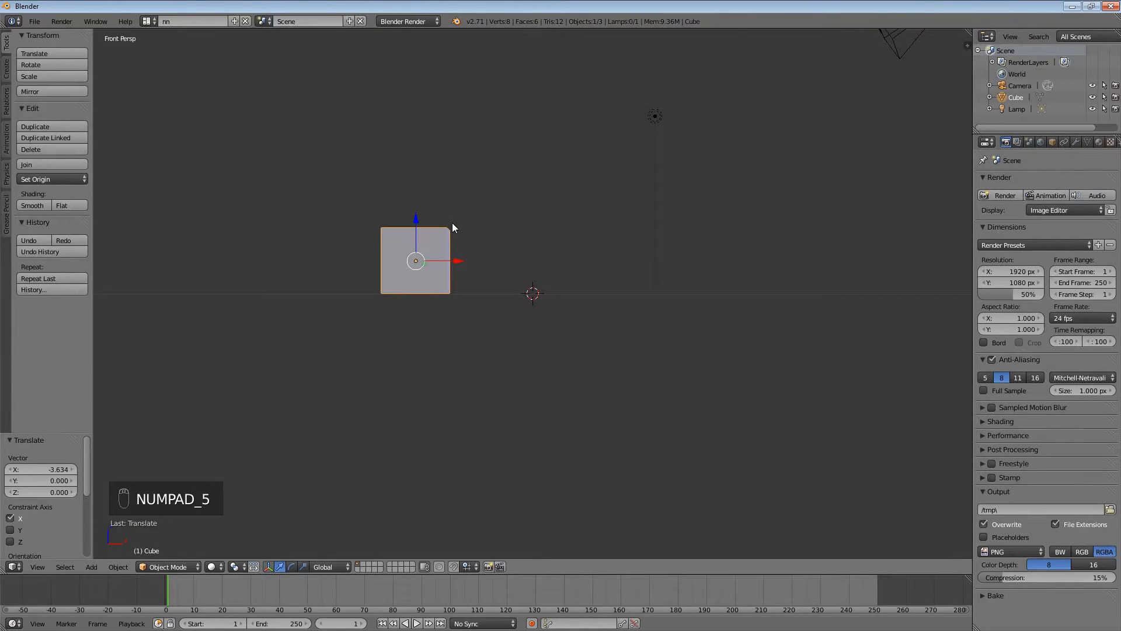
{"action": "key", "text": "KP_5"}
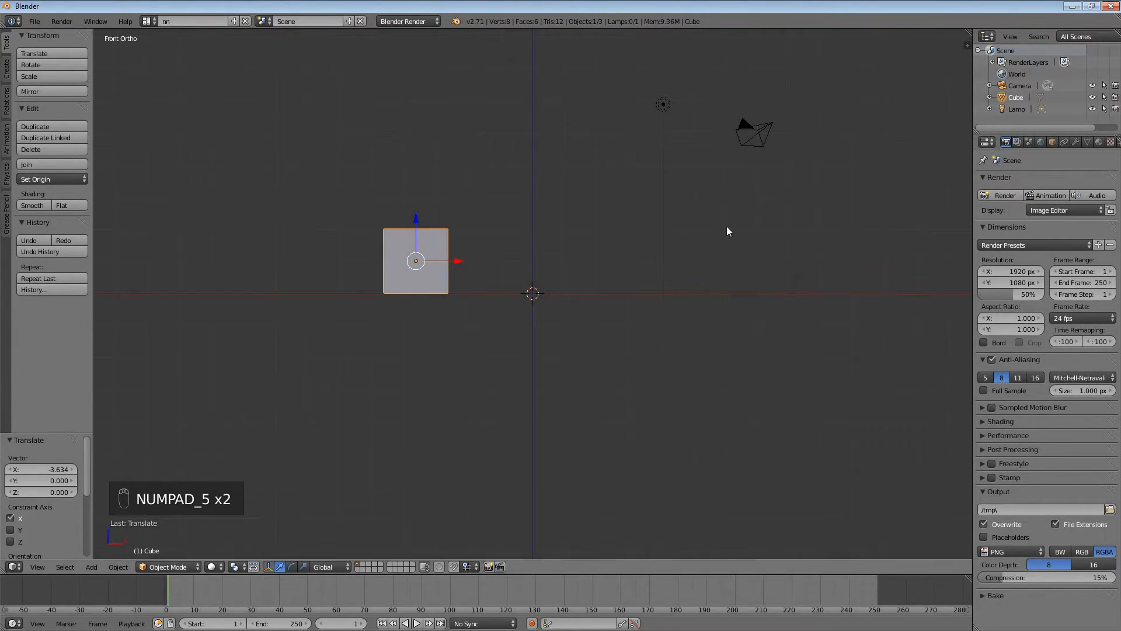
{"action": "scroll", "coordinate": [1081, 143], "scroll_direction": "right", "scroll_amount": 3}
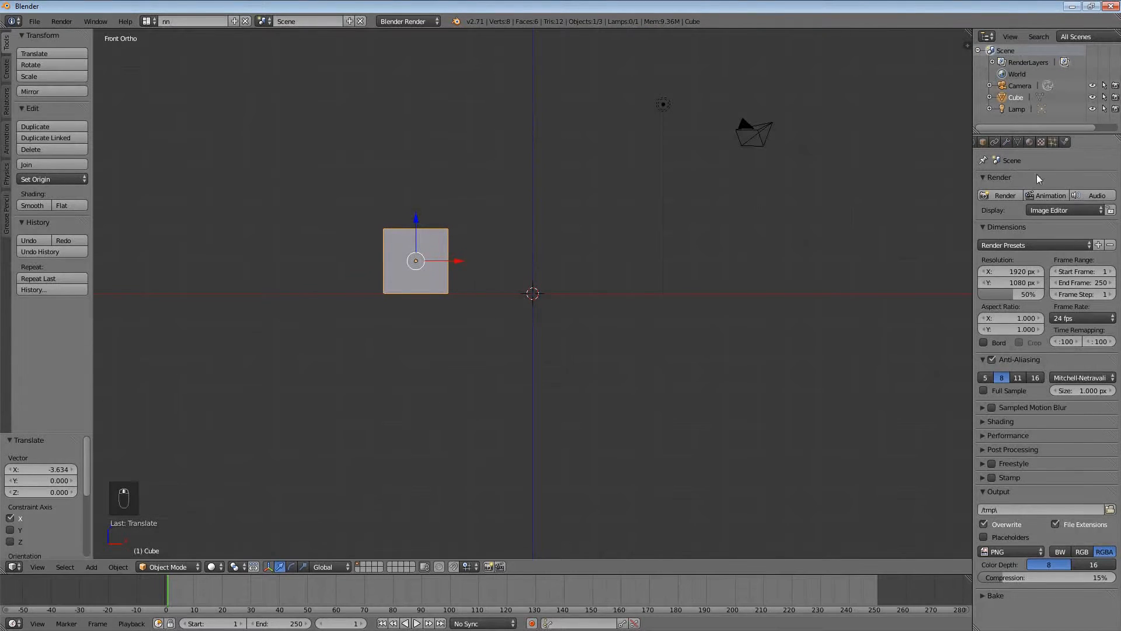
{"action": "left_click", "coordinate": [1021, 142]}
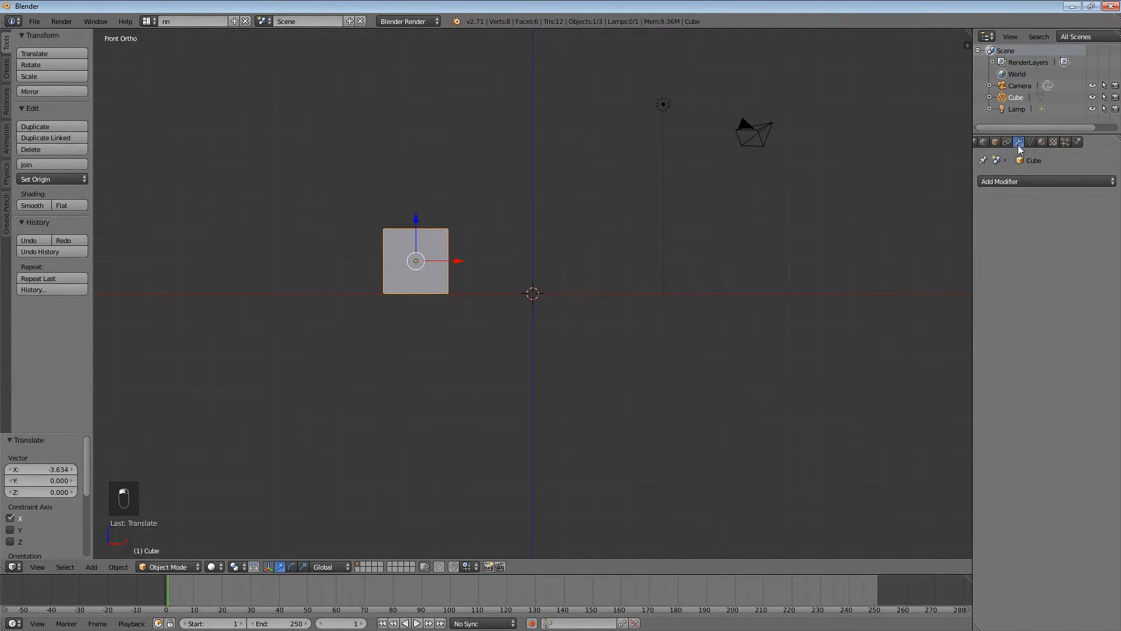
{"action": "left_click", "coordinate": [1012, 181]}
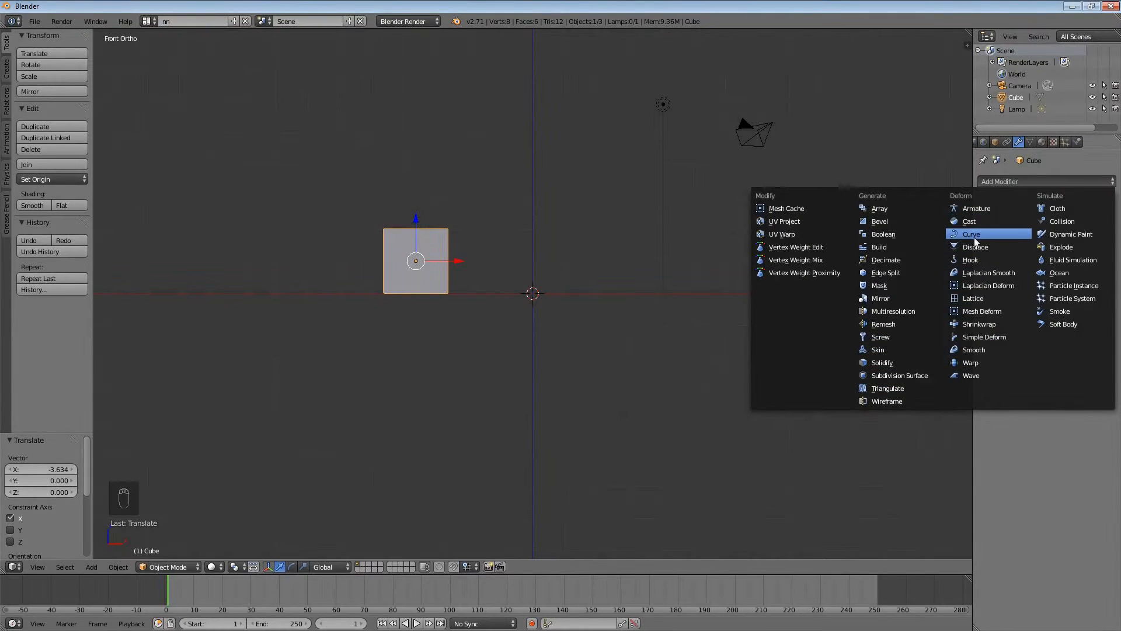
{"action": "left_click", "coordinate": [886, 206]}
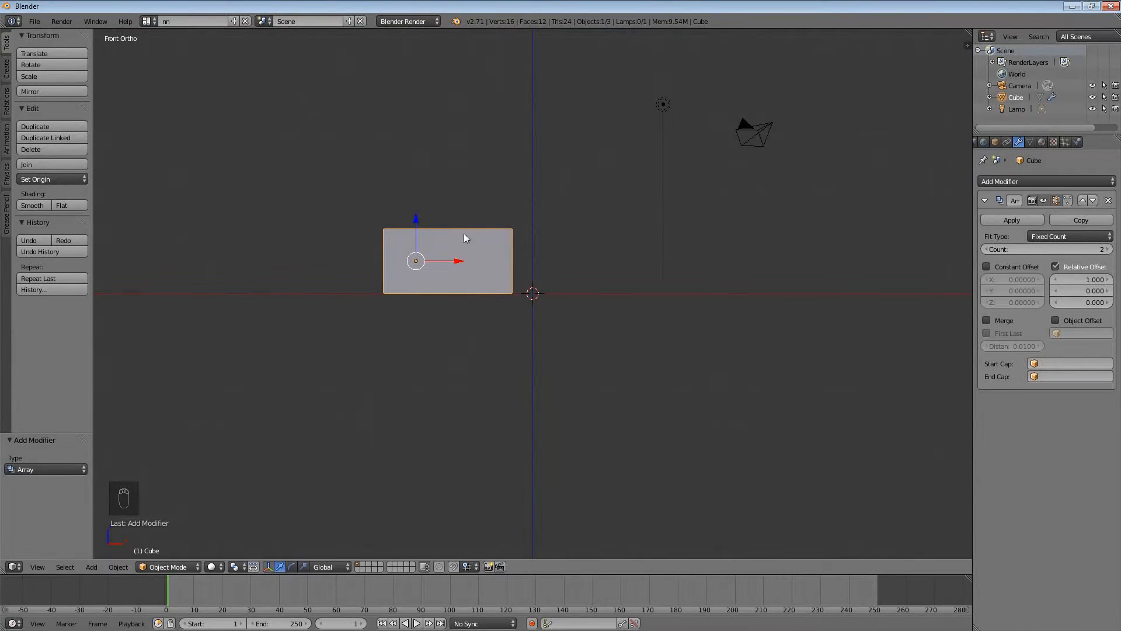
Set the array's relative X offset to 1.05 and its count to 5
{"action": "left_click", "coordinate": [1092, 281]}
{"action": "type", "text": "1"}
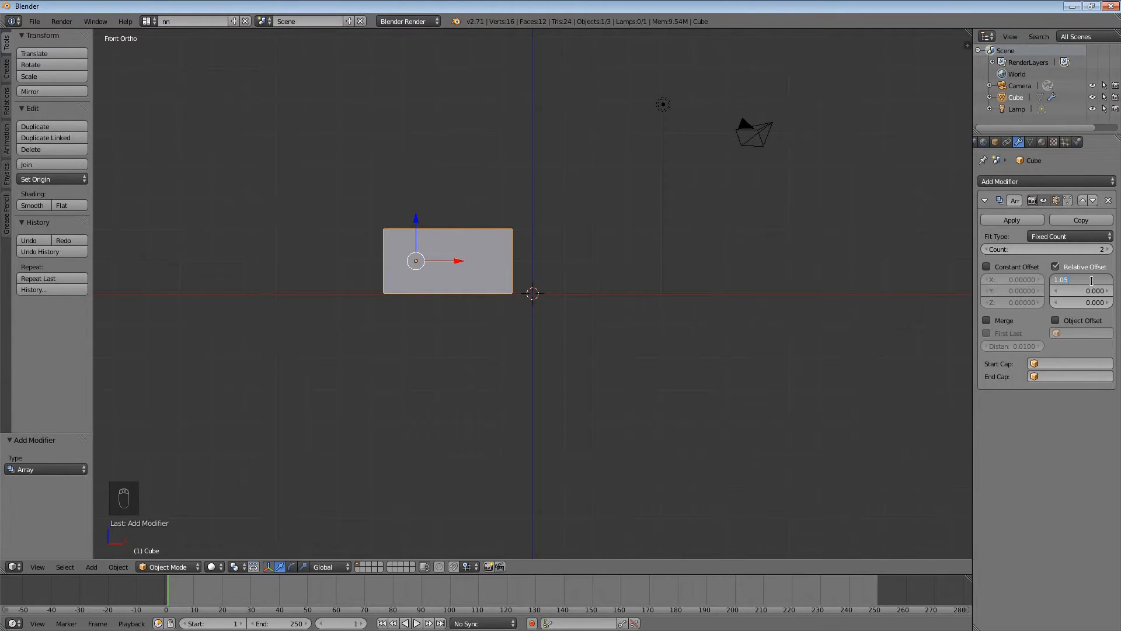
{"action": "key", "text": "Return"}
{"action": "scroll", "coordinate": [645, 277], "scroll_direction": "up", "scroll_amount": 2}
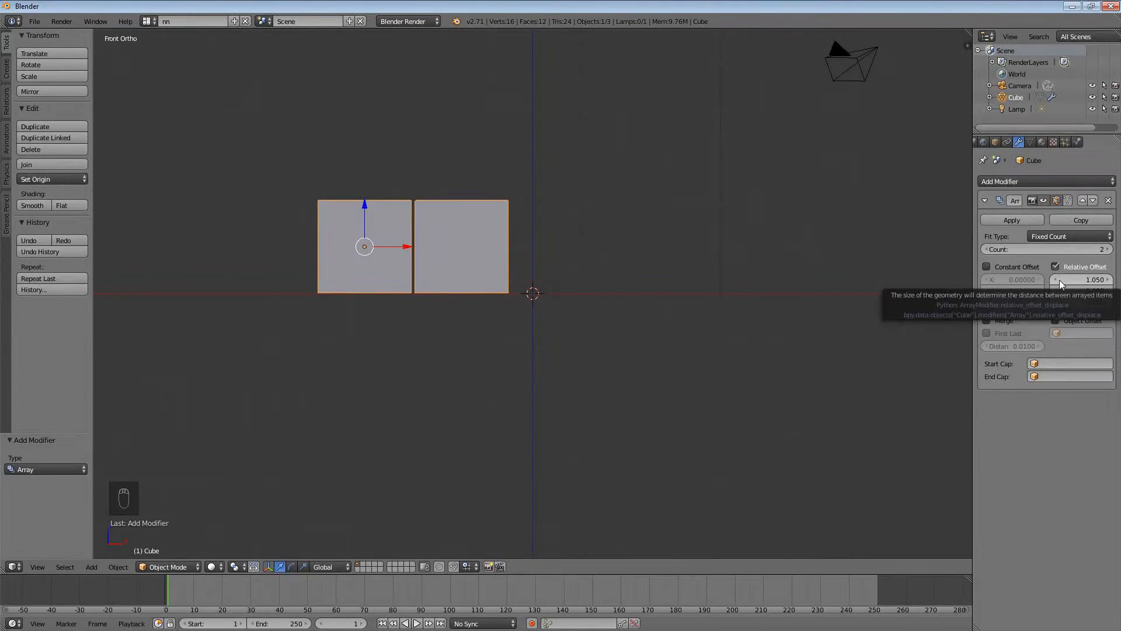
{"action": "left_click", "coordinate": [1108, 251]}
{"action": "left_click", "coordinate": [1108, 250]}
{"action": "left_click", "coordinate": [1108, 250]}
Centre the row of blocks on the origin by moving it about -0.531 along X
{"action": "scroll", "coordinate": [727, 272], "scroll_direction": "down", "scroll_amount": 1}
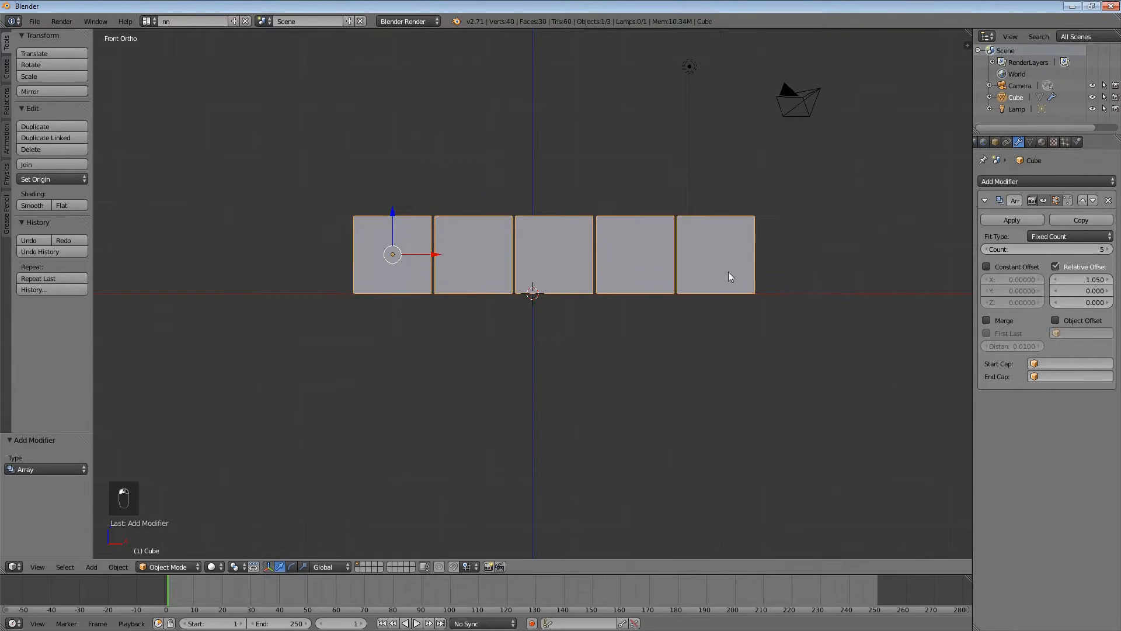
{"action": "key", "text": "g"}
{"action": "key", "text": "x"}
{"action": "left_click", "coordinate": [701, 271]}
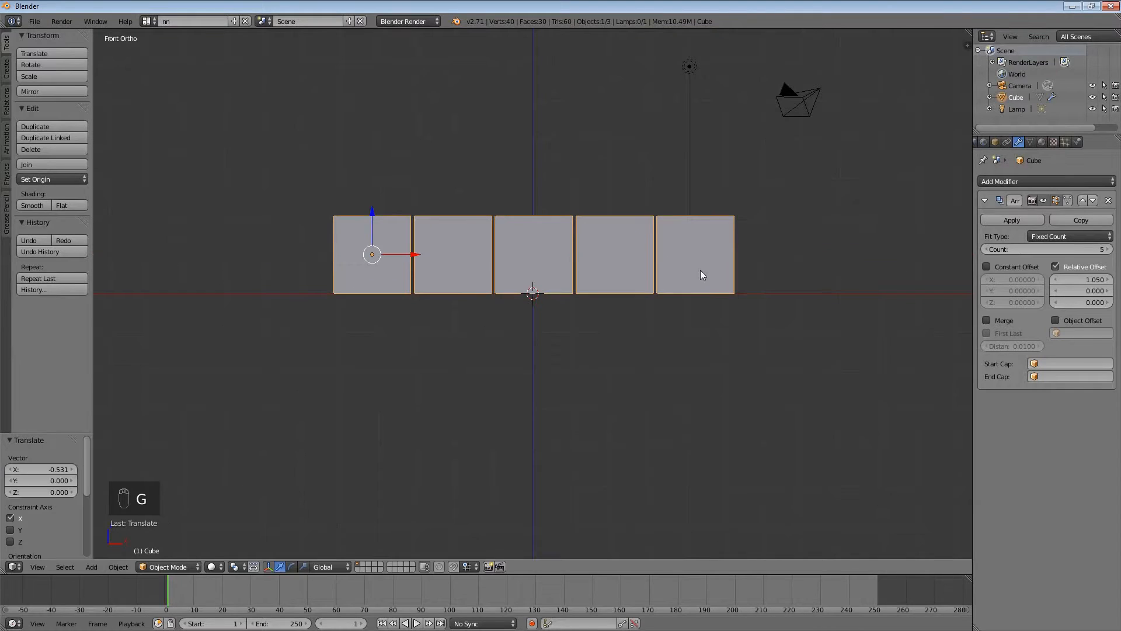
Nudge the row of blocks about -0.061 along the X axis to centre it on the origin
{"action": "key", "text": "g"}
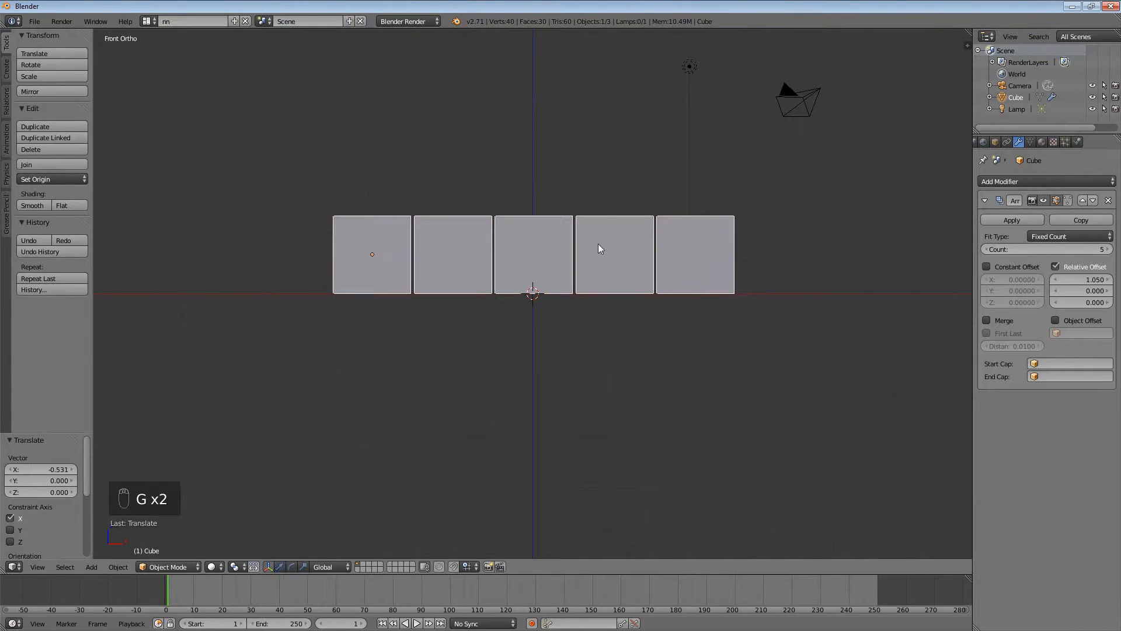
{"action": "key", "text": "x"}
{"action": "left_click", "coordinate": [597, 243]}
{"action": "middle_click_drag", "start_coordinate": [608, 205], "coordinate": [609, 256]}
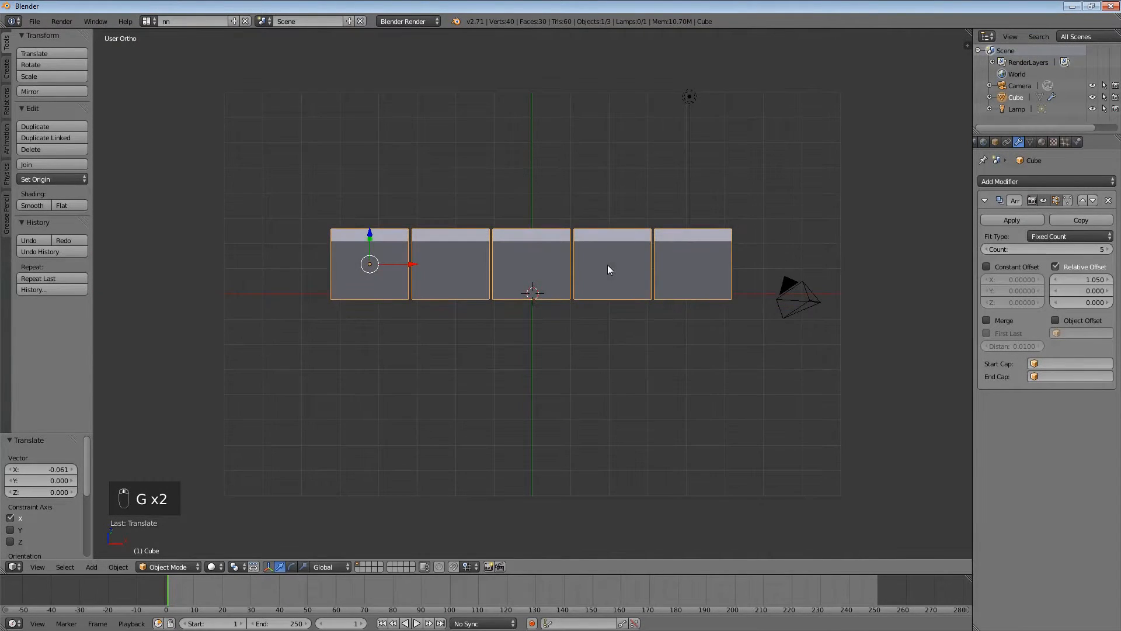
{"action": "key", "text": "KP_1"}
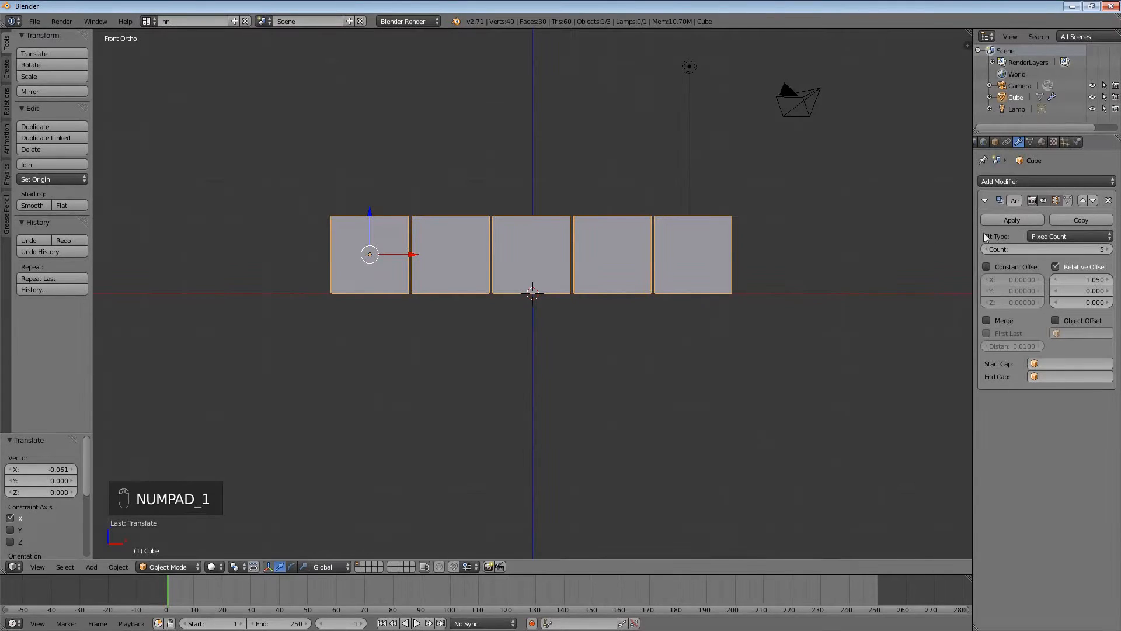
Add a second Array modifier with relative offsets of 0 in X and 1.05 in Z
{"action": "left_click", "coordinate": [1018, 182]}
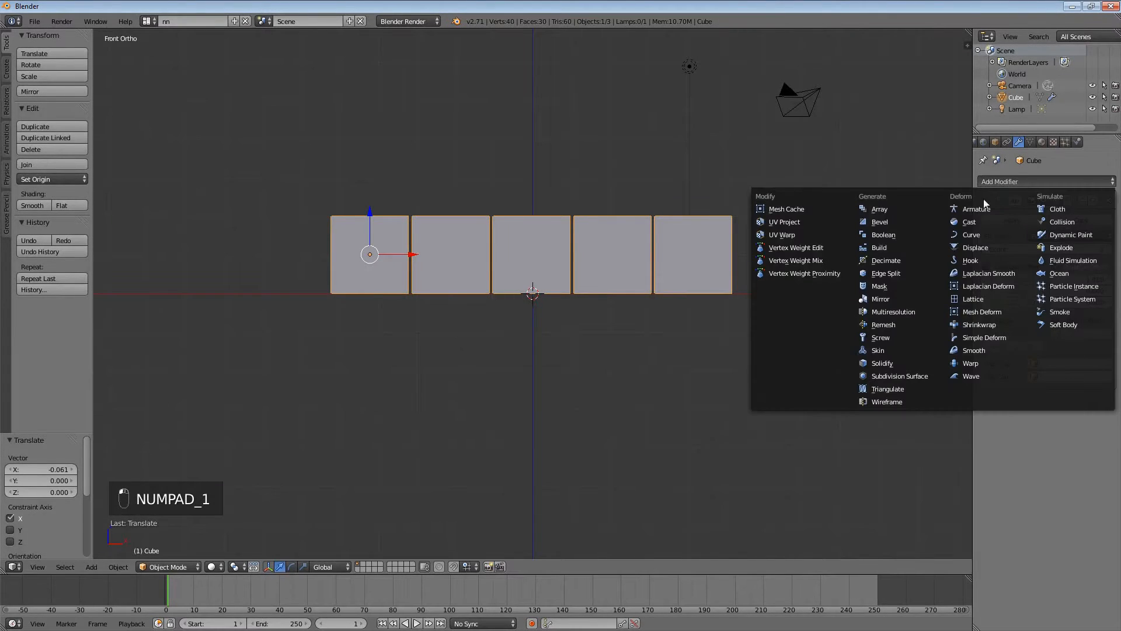
{"action": "left_click", "coordinate": [902, 208]}
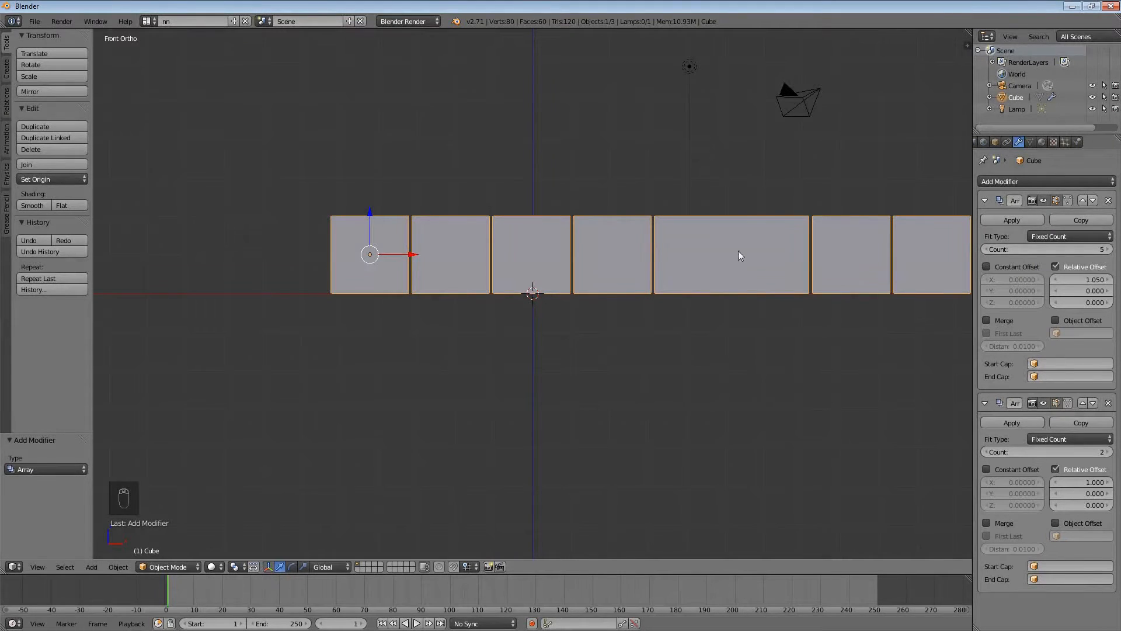
{"action": "left_click", "coordinate": [1082, 482]}
{"action": "type", "text": "1.05"}
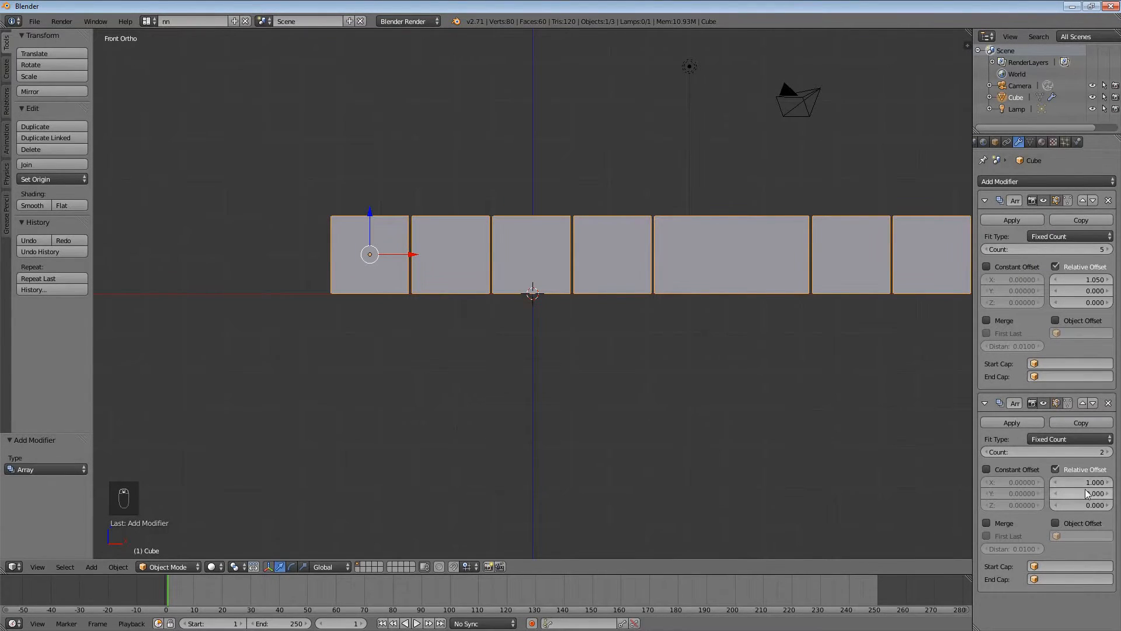
{"action": "type", "text": "0"}
{"action": "key", "text": "Tab"}
{"action": "key", "text": "Tab"}
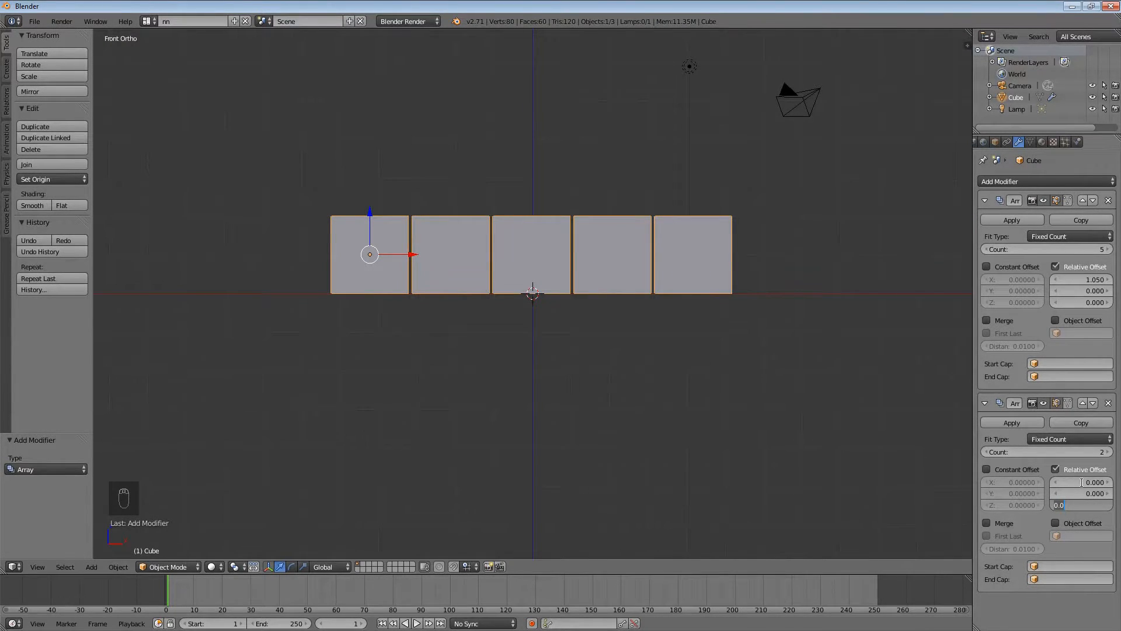
{"action": "type", "text": "1.05"}
{"action": "key", "text": "Return"}
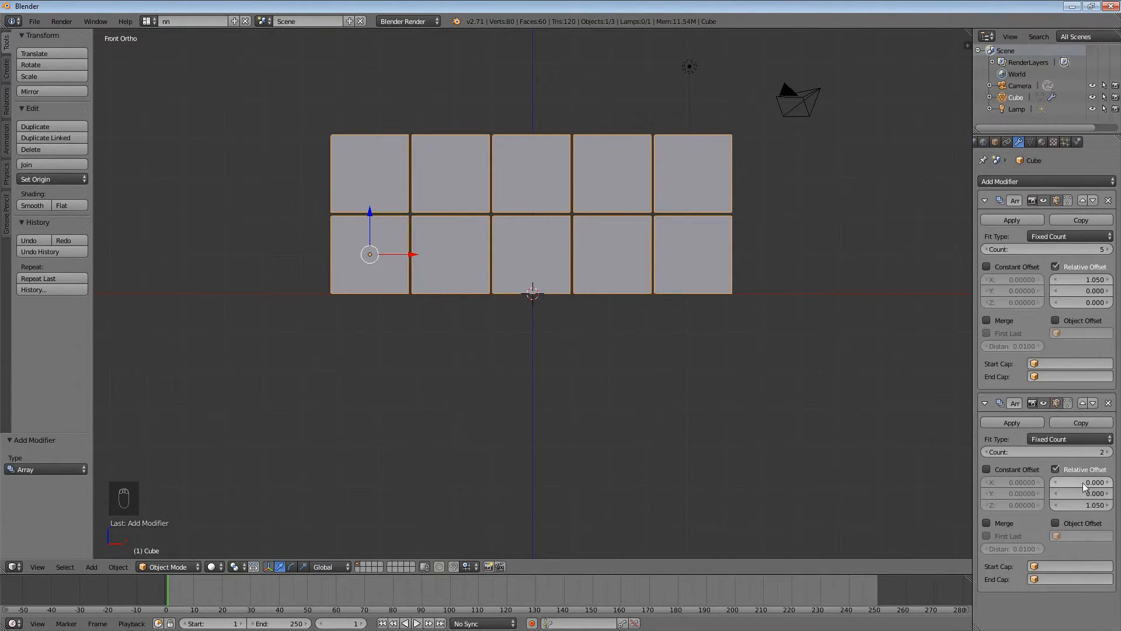
Set the second array's count to 5 to stack the blocks into a full wall
{"action": "left_click", "coordinate": [1108, 452]}
{"action": "left_click", "coordinate": [1108, 452]}
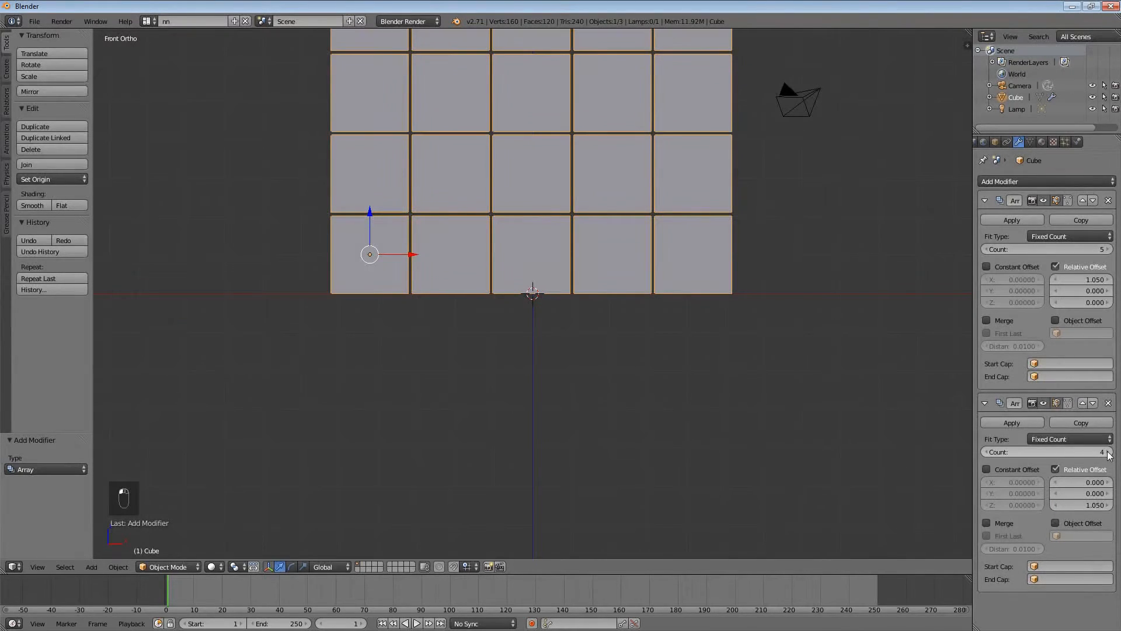
{"action": "left_click", "coordinate": [1108, 452]}
{"action": "scroll", "coordinate": [767, 290], "scroll_direction": "down", "scroll_amount": 2}
{"action": "scroll", "coordinate": [727, 303], "scroll_direction": "up", "scroll_amount": 3, "text": "shift"}
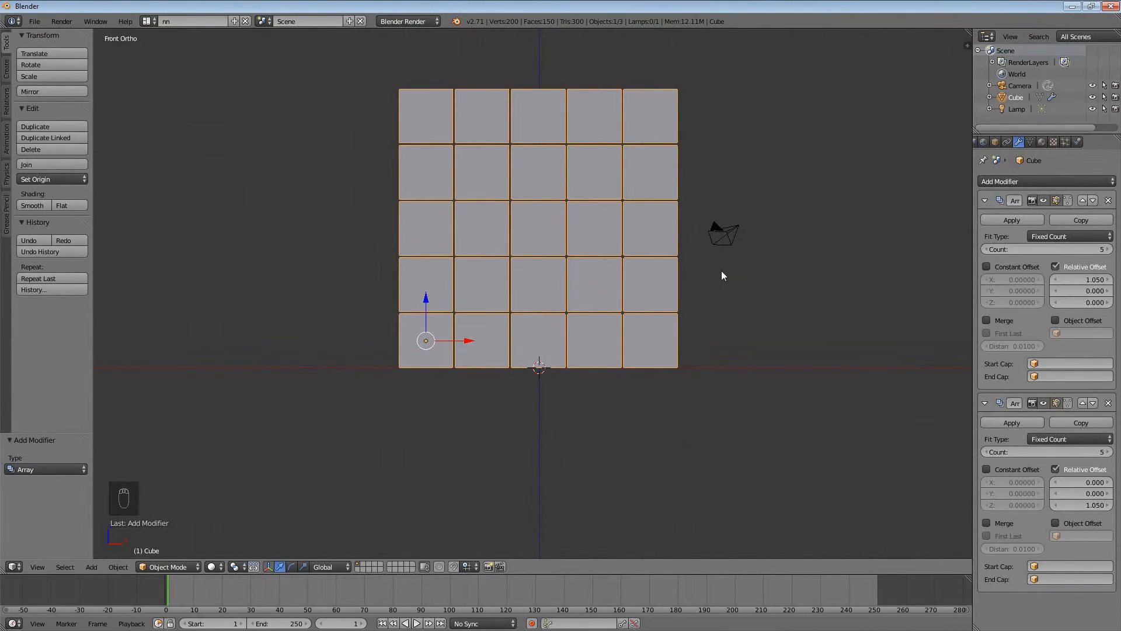
Apply both Array modifiers to the wall mesh
{"action": "middle_click_drag", "start_coordinate": [721, 271], "coordinate": [447, 337]}
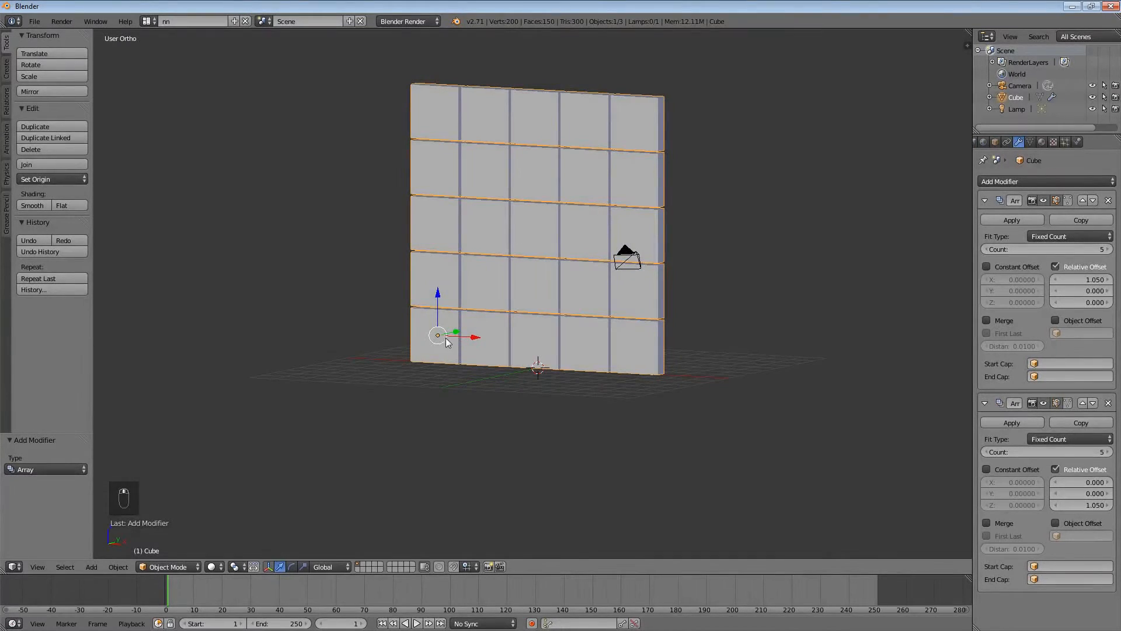
{"action": "left_click", "coordinate": [1006, 219]}
{"action": "left_click", "coordinate": [1010, 220]}
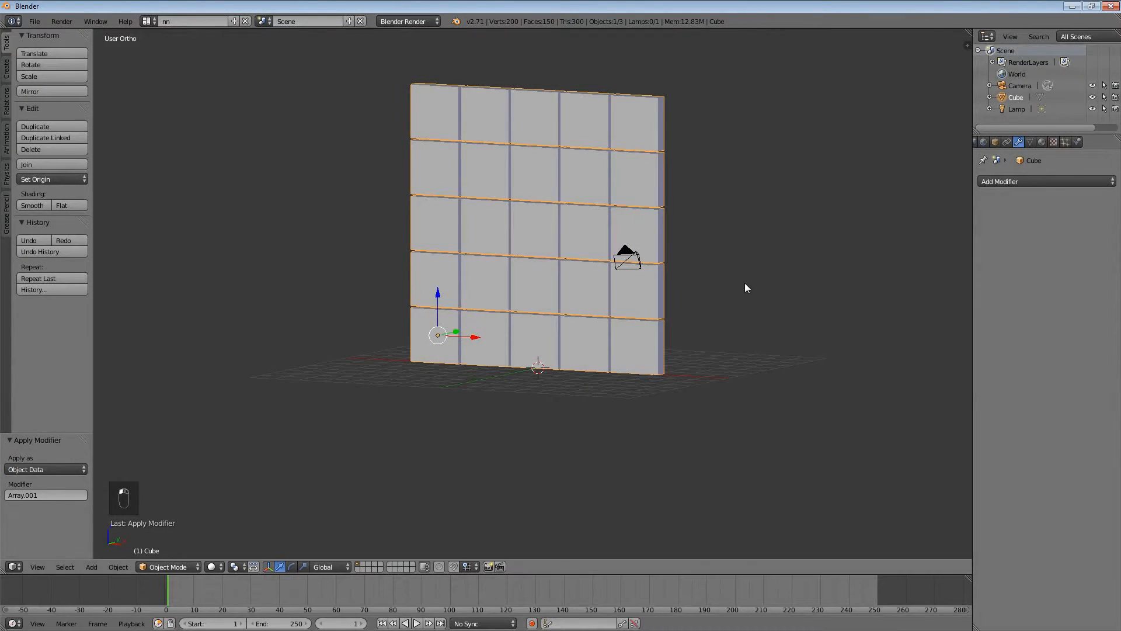
Separate the wall mesh by loose parts in Edit Mode, and return to Object Mode
{"action": "mouse_move", "coordinate": [745, 284]}
{"action": "middle_mouse_down"}
{"action": "mouse_move", "coordinate": [723, 291]}
{"action": "mouse_move", "coordinate": [734, 291]}
{"action": "middle_mouse_up"}
{"action": "key", "text": "Tab"}
{"action": "middle_click_drag", "start_coordinate": [641, 285], "coordinate": [650, 272]}
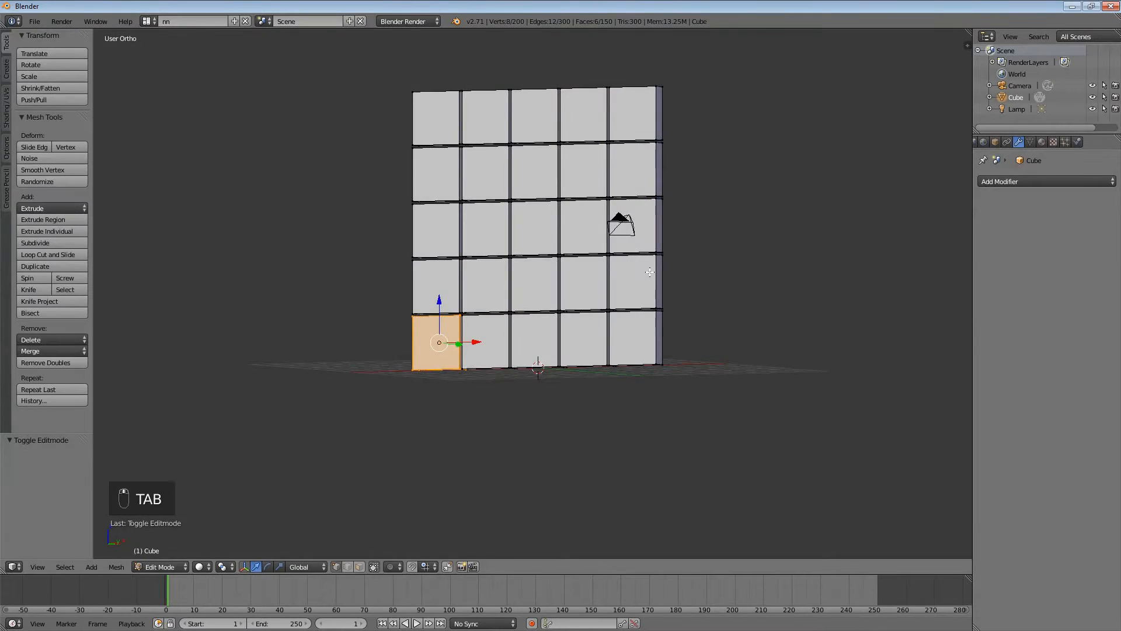
{"action": "middle_click_drag", "start_coordinate": [569, 269], "coordinate": [584, 208]}
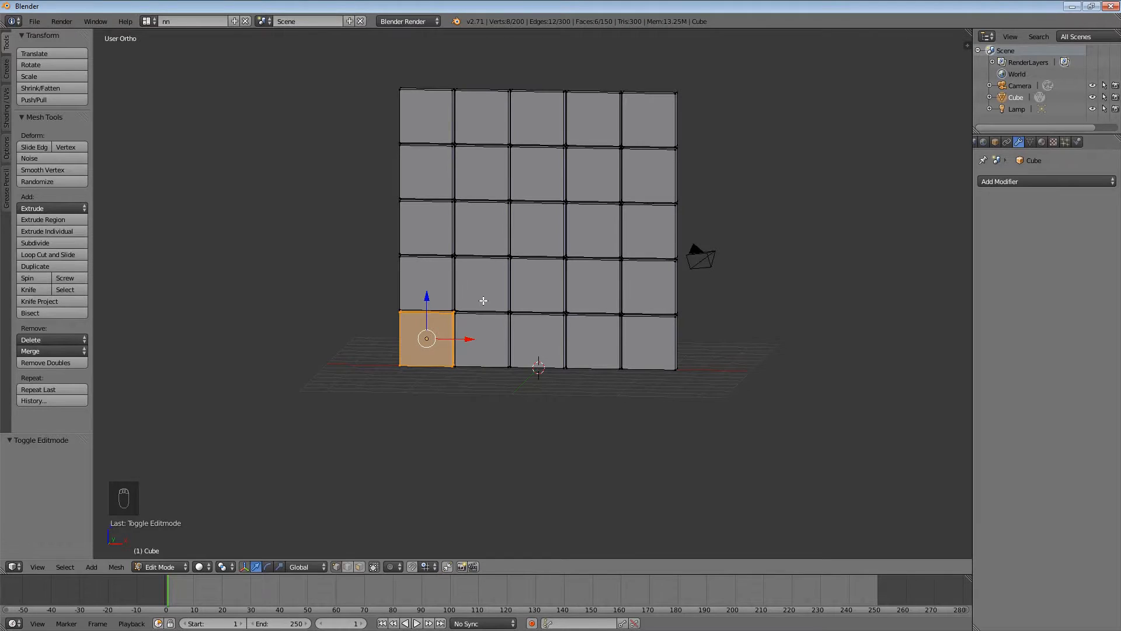
{"action": "key", "text": "p"}
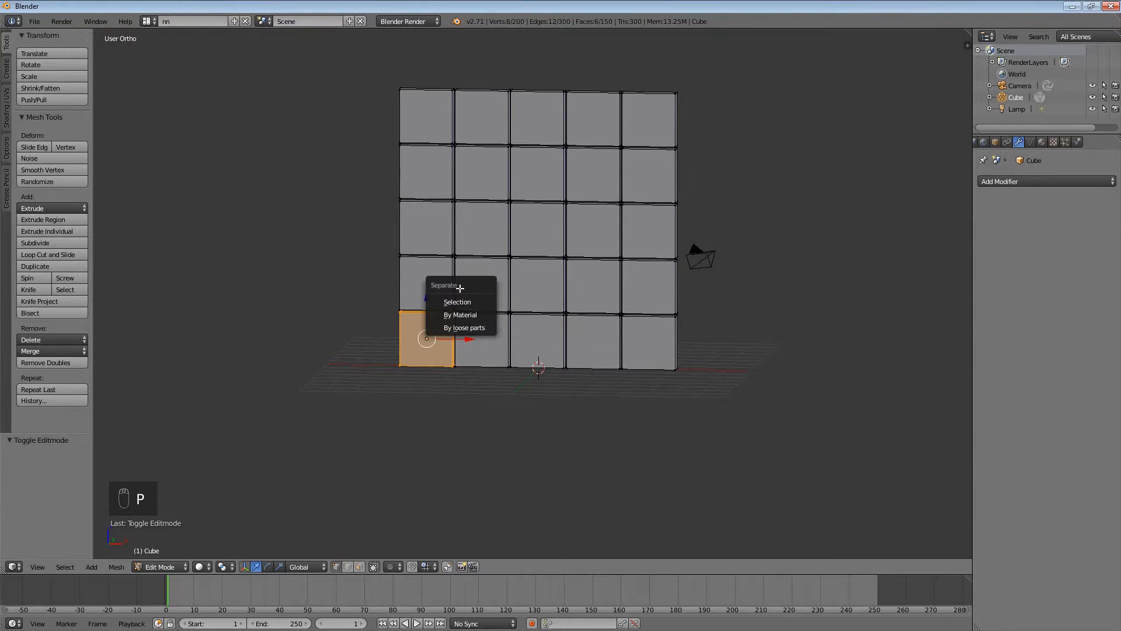
{"action": "left_click", "coordinate": [470, 327]}
{"action": "middle_click_drag", "start_coordinate": [523, 278], "coordinate": [568, 257]}
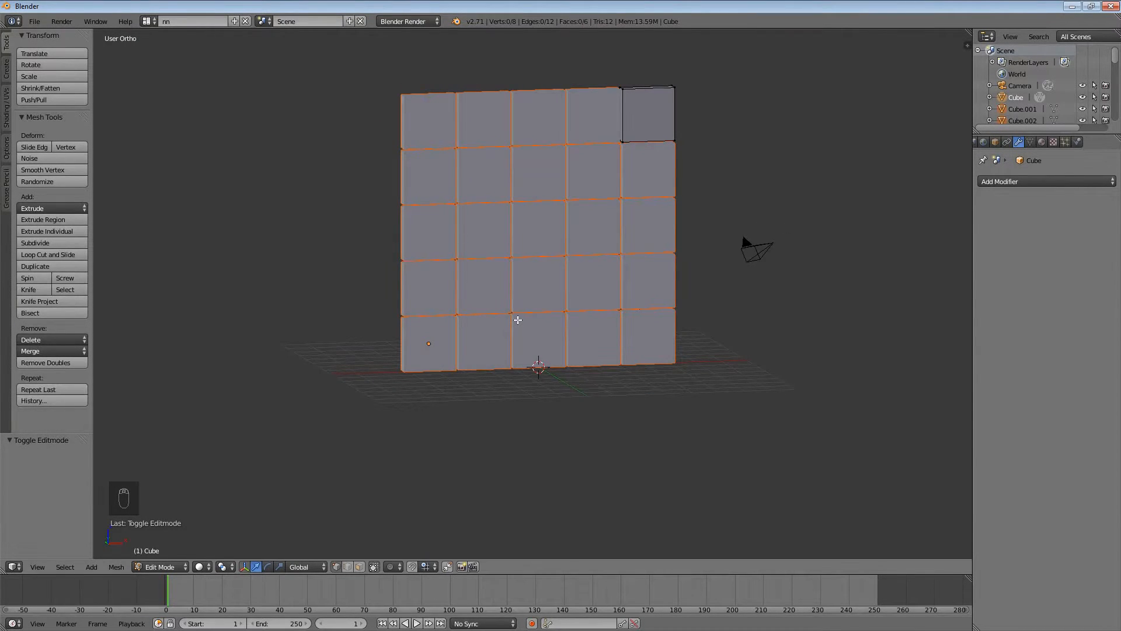
{"action": "key", "text": "Tab"}
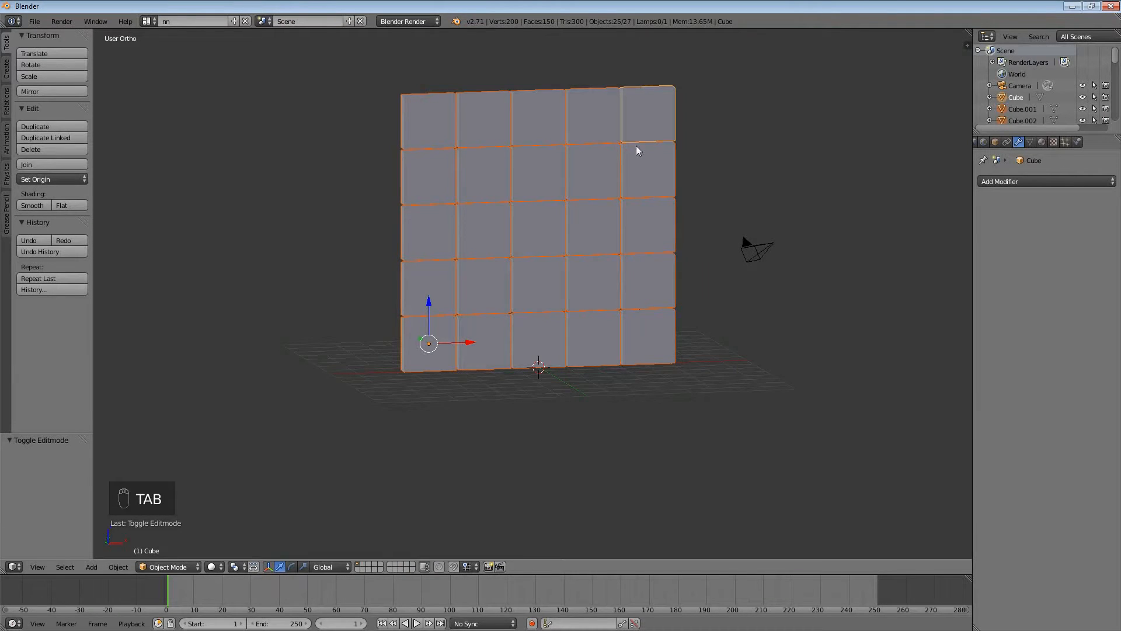
Select several blocks in the upper two rows one by one to check that each is a separate object
{"action": "right_click", "coordinate": [606, 126]}
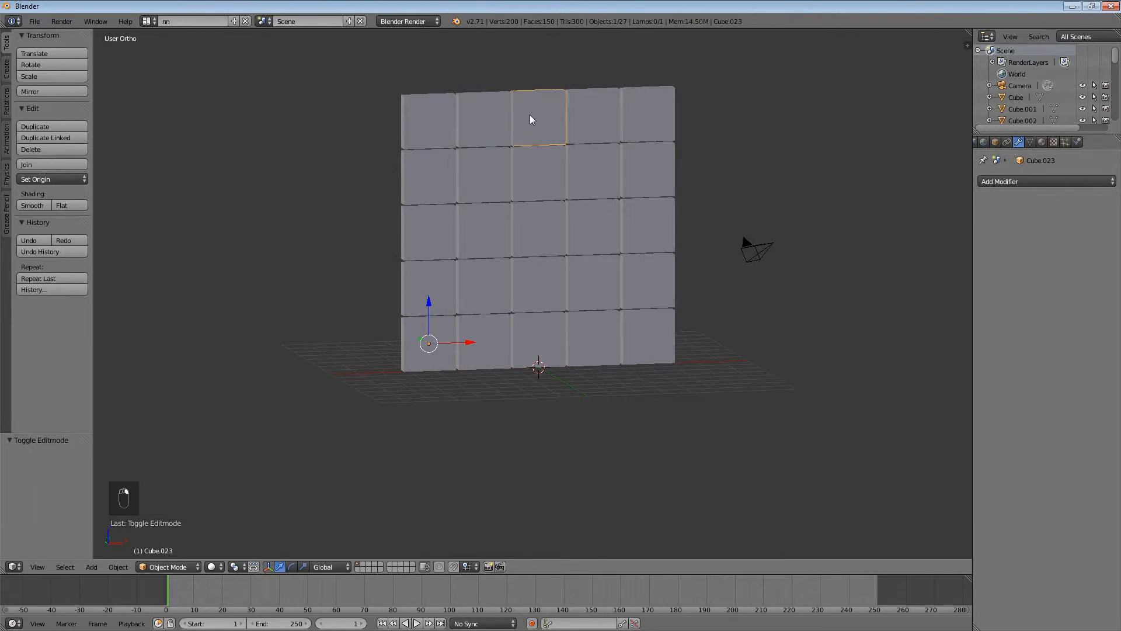
{"action": "right_click", "coordinate": [438, 187]}
{"action": "right_click", "coordinate": [485, 176]}
{"action": "right_click", "coordinate": [538, 170]}
{"action": "right_click", "coordinate": [576, 166]}
{"action": "middle_click_drag", "start_coordinate": [452, 341], "coordinate": [433, 350]}
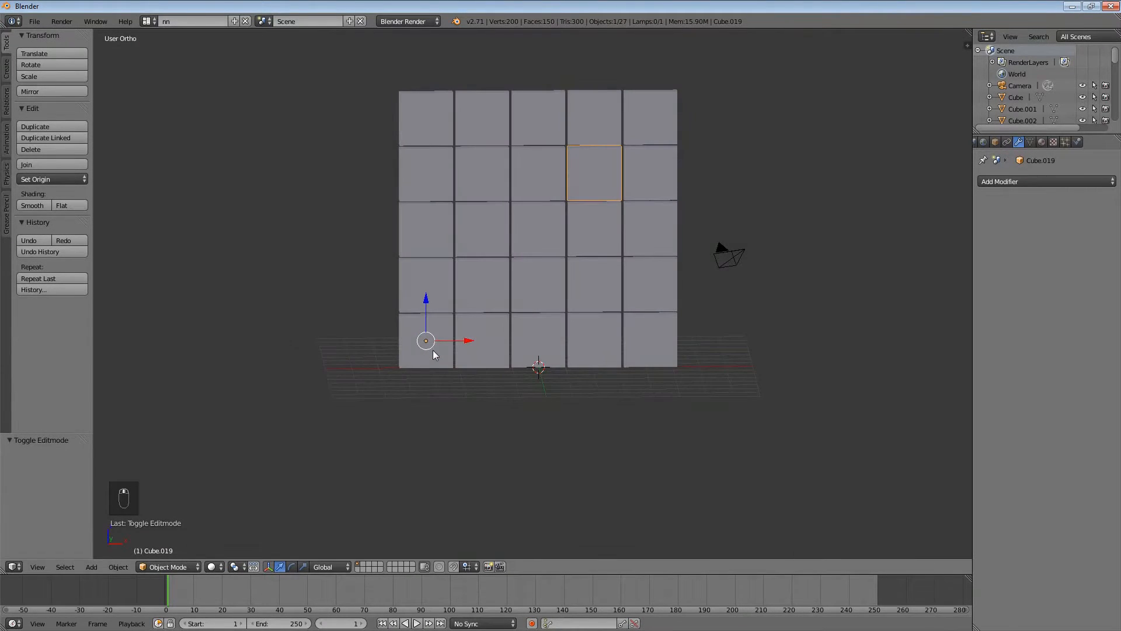
Box-select all the wall blocks from the side view and set their origins to the centre of mass
{"action": "left_click", "coordinate": [7, 175]}
{"action": "middle_click_drag", "start_coordinate": [463, 343], "coordinate": [514, 342]}
{"action": "key", "text": "KP_3"}
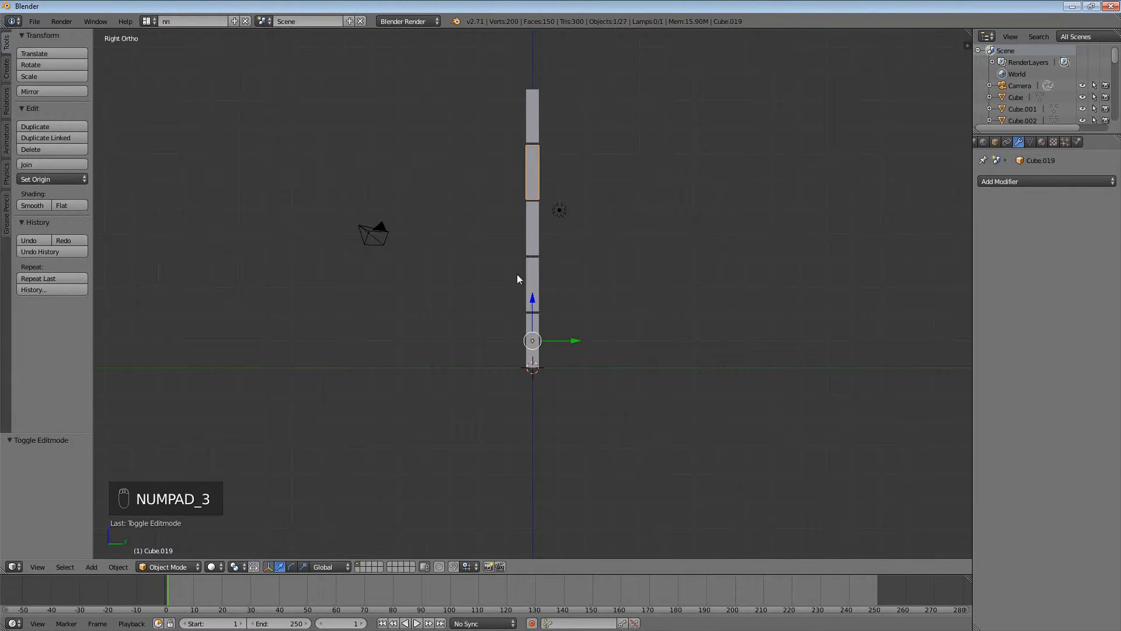
{"action": "key", "text": "a"}
{"action": "key", "text": "a"}
{"action": "key", "text": "b"}
{"action": "left_click_drag", "start_coordinate": [483, 66], "coordinate": [542, 366]}
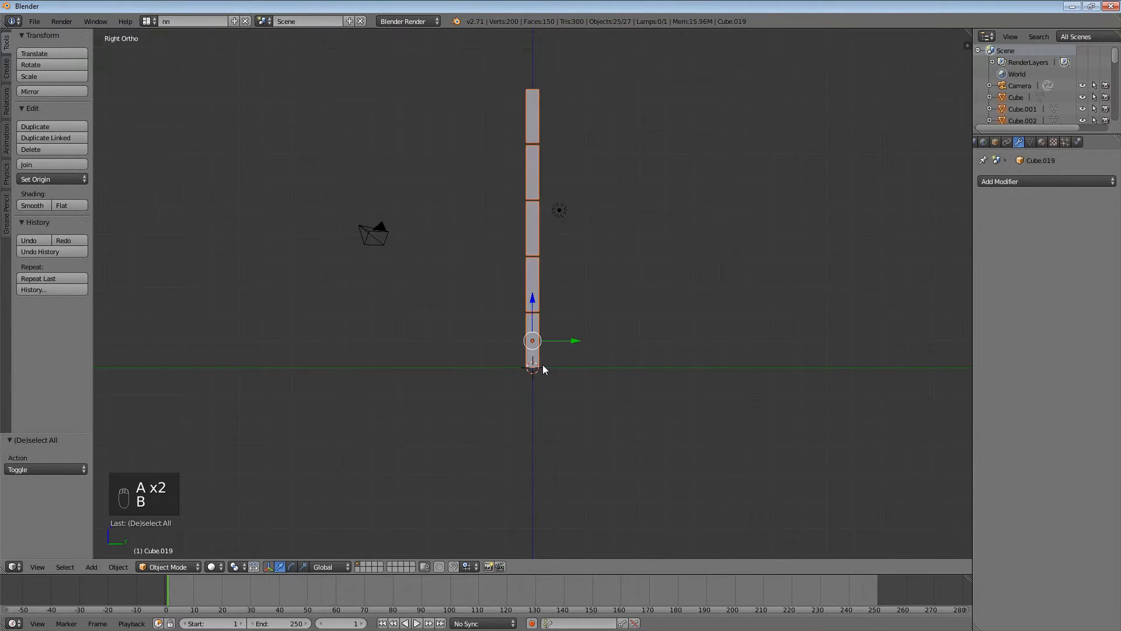
{"action": "middle_click_drag", "start_coordinate": [542, 366], "coordinate": [461, 277]}
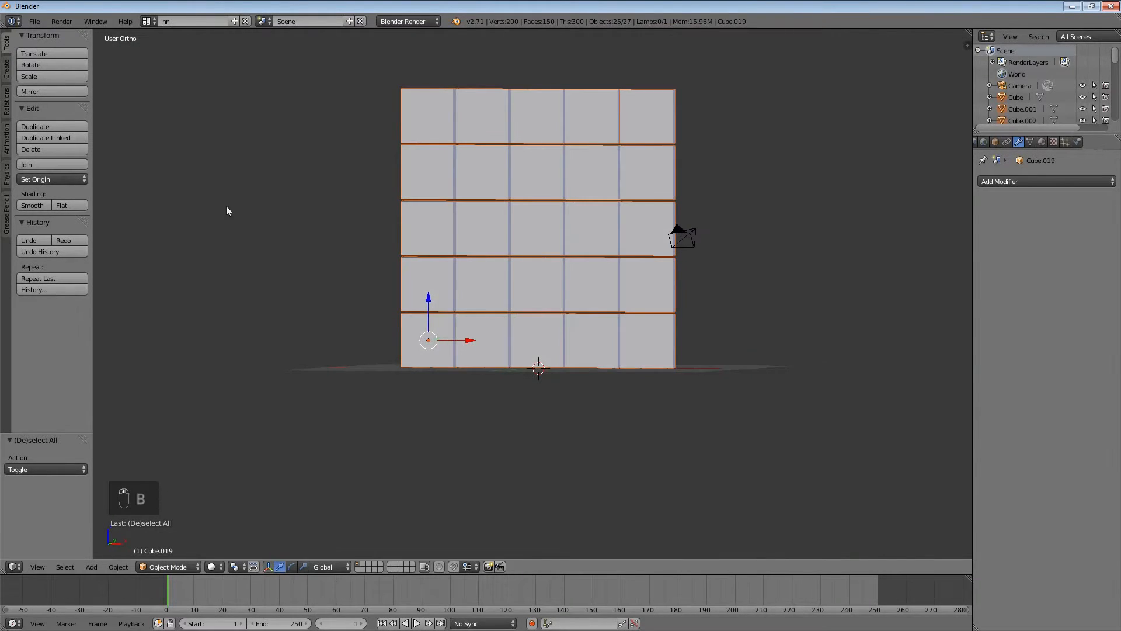
{"action": "left_click", "coordinate": [78, 178]}
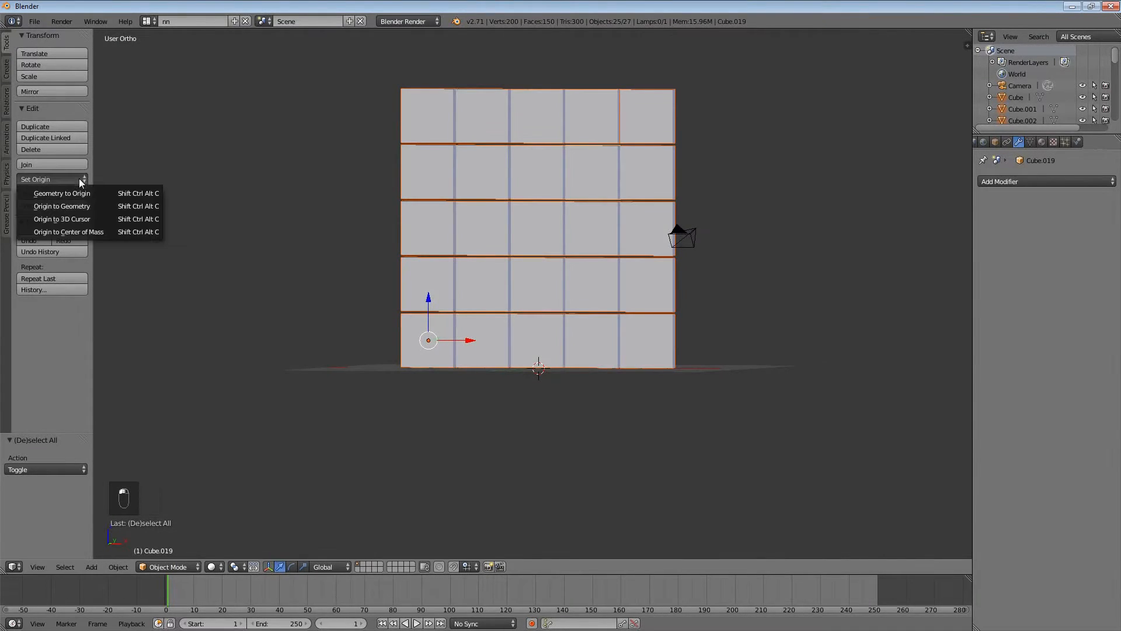
{"action": "left_click", "coordinate": [83, 229]}
Select individual blocks across the upper three rows to check where each one's origin sits, and view the wall from the front
{"action": "middle_click_drag", "start_coordinate": [482, 202], "coordinate": [531, 207]}
{"action": "right_click", "coordinate": [485, 117]}
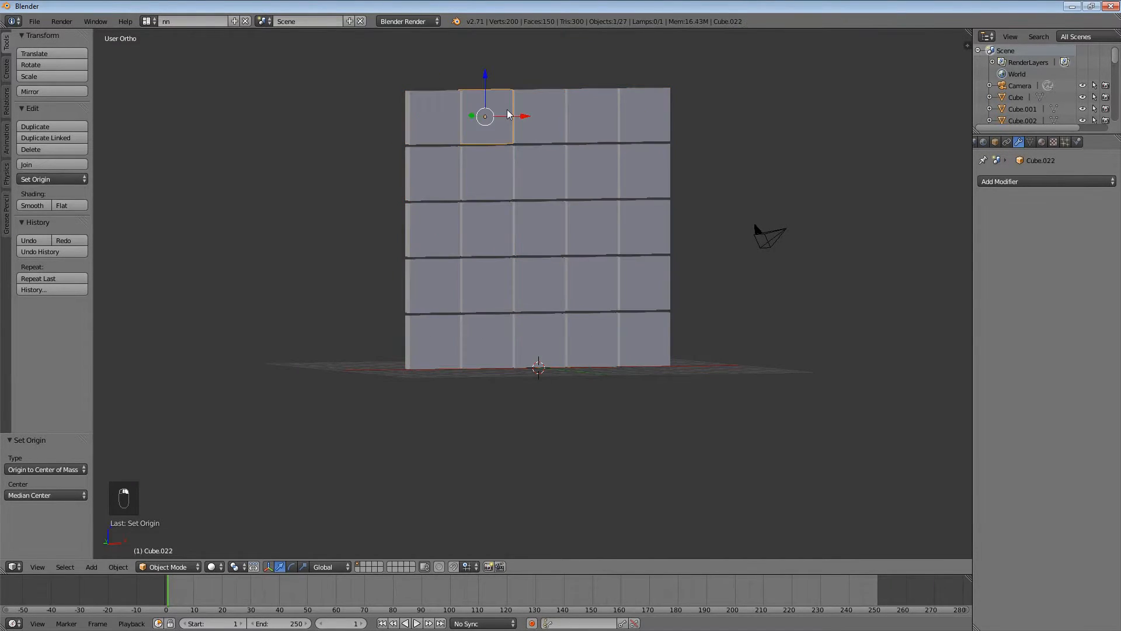
{"action": "right_click", "coordinate": [538, 115]}
{"action": "right_click", "coordinate": [643, 115]}
{"action": "right_click", "coordinate": [634, 172]}
{"action": "right_click", "coordinate": [590, 172]}
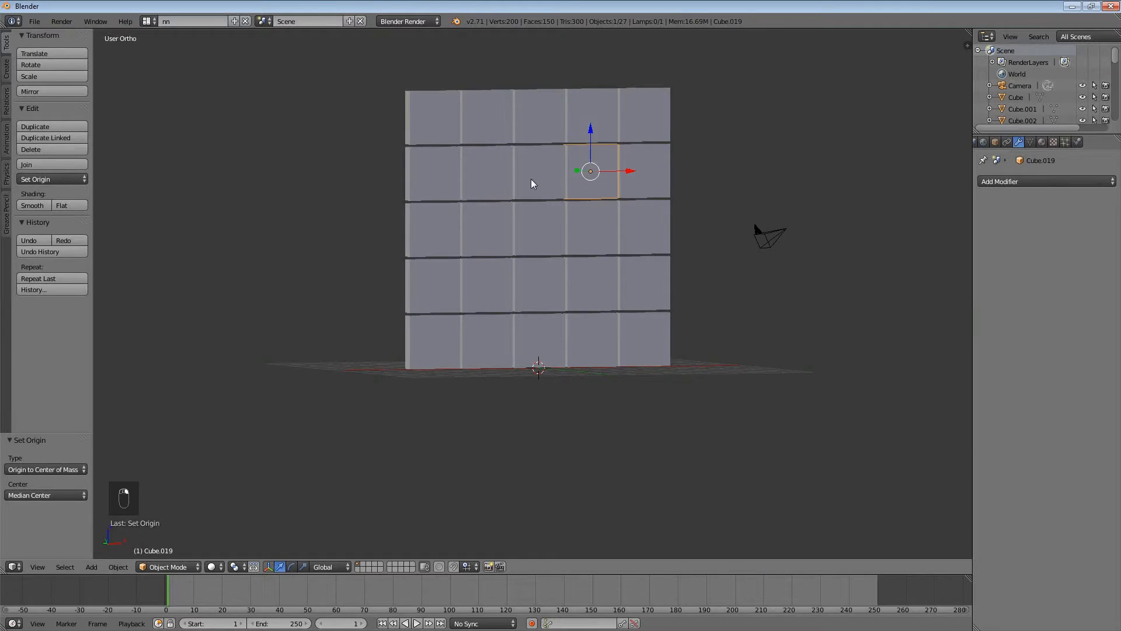
{"action": "right_click", "coordinate": [538, 173]}
{"action": "right_click", "coordinate": [485, 173]}
{"action": "right_click", "coordinate": [432, 173]}
{"action": "right_click", "coordinate": [432, 228]}
{"action": "right_click", "coordinate": [489, 230]}
{"action": "key", "text": "KP_1"}
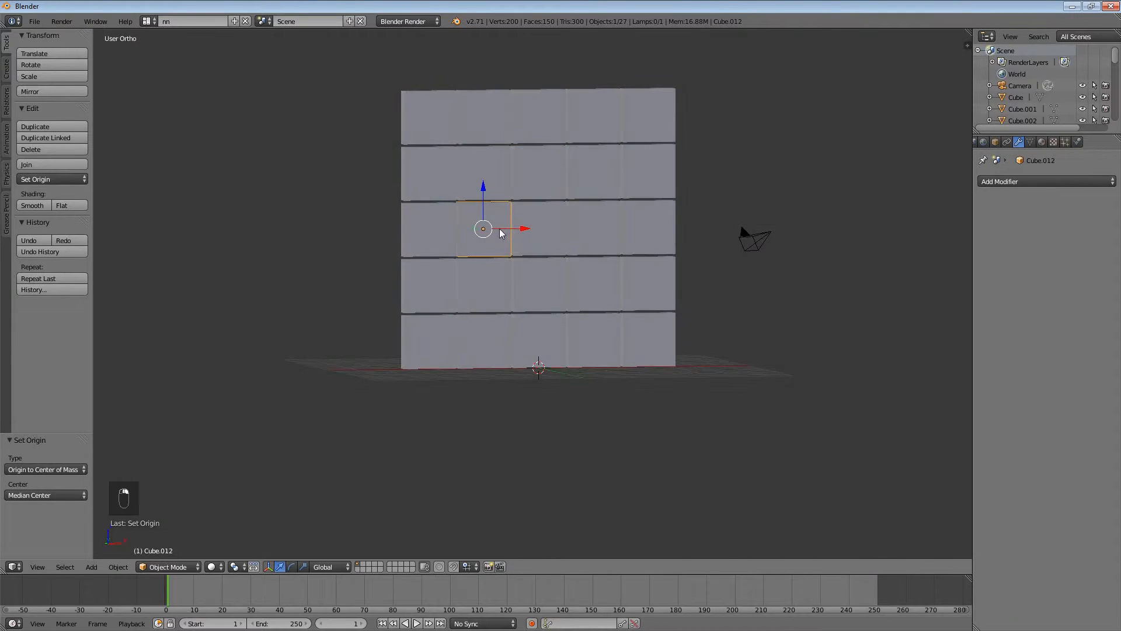
{"action": "key", "text": "KP_3"}
{"action": "key", "text": "KP_1"}
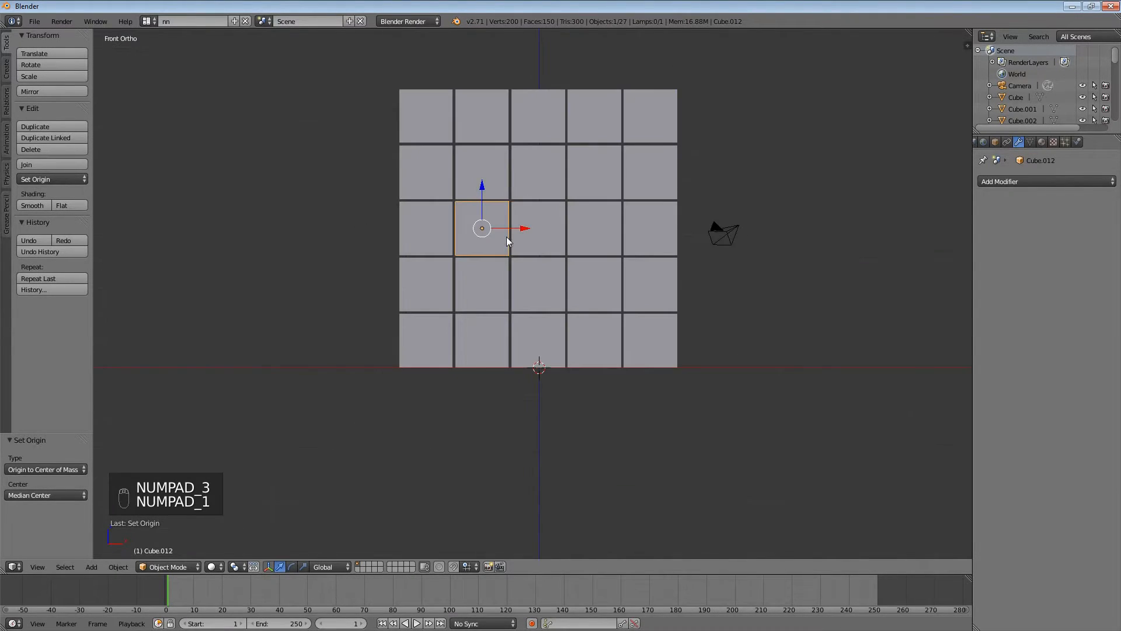
{"action": "scroll", "coordinate": [496, 225], "scroll_direction": "up", "scroll_amount": 2}
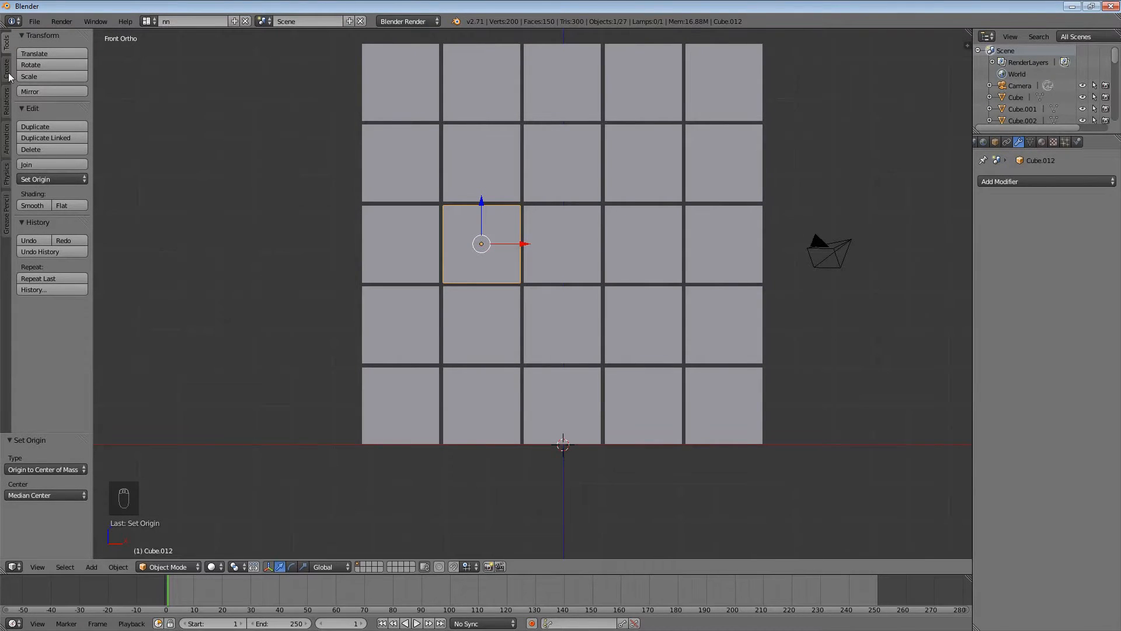
Add the wall's top-right corner block to the simulation as an active rigid body
{"action": "left_click", "coordinate": [6, 175]}
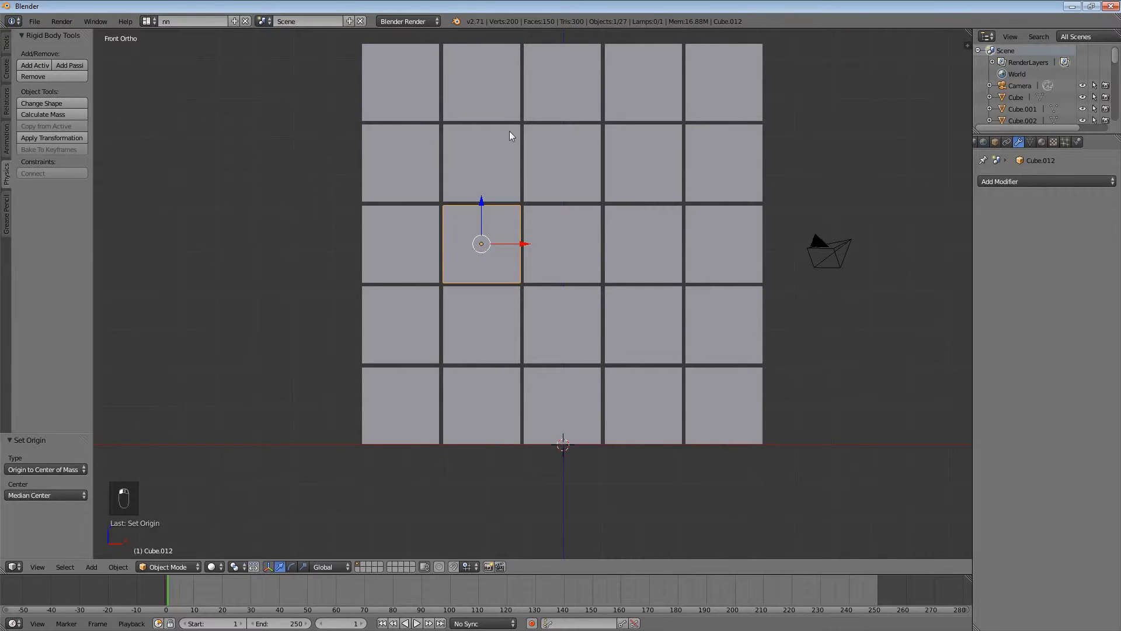
{"action": "right_click", "coordinate": [726, 85]}
{"action": "middle_click_drag", "start_coordinate": [727, 85], "coordinate": [766, 103]}
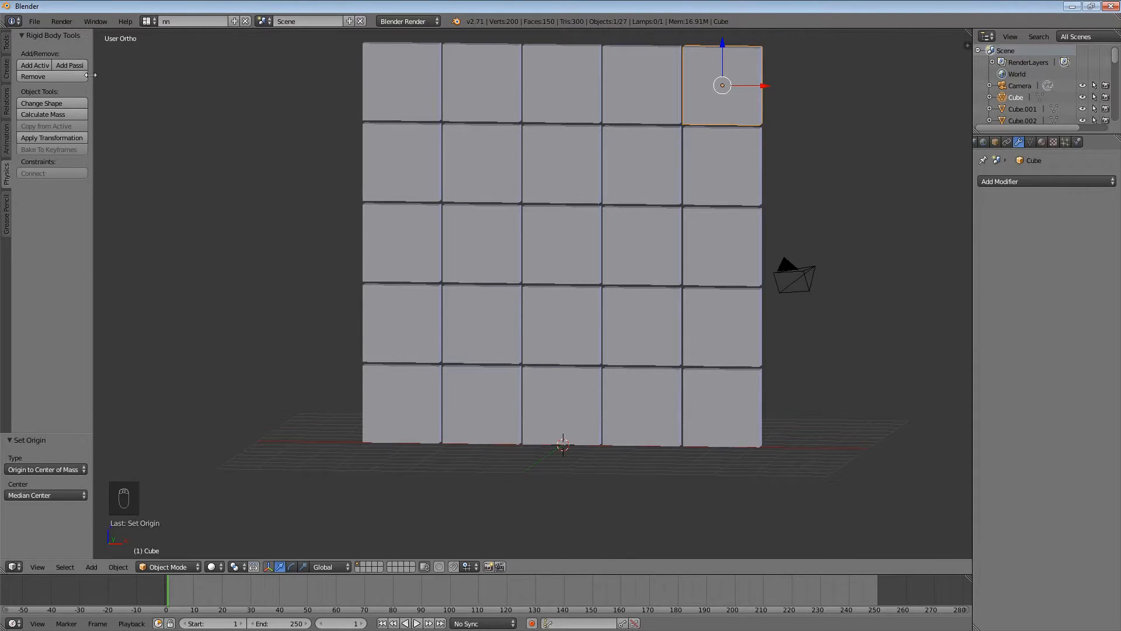
{"action": "left_click", "coordinate": [35, 65]}
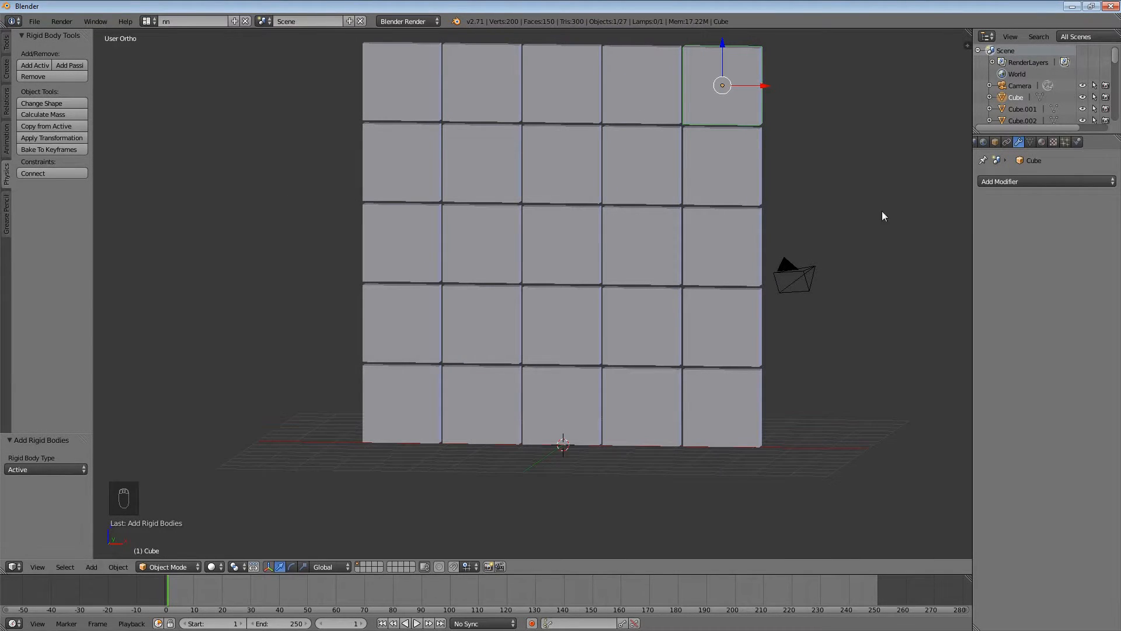
Open the physics settings of the wall's top-right corner block and keep its rigid body type as Active
{"action": "left_click", "coordinate": [1077, 142]}
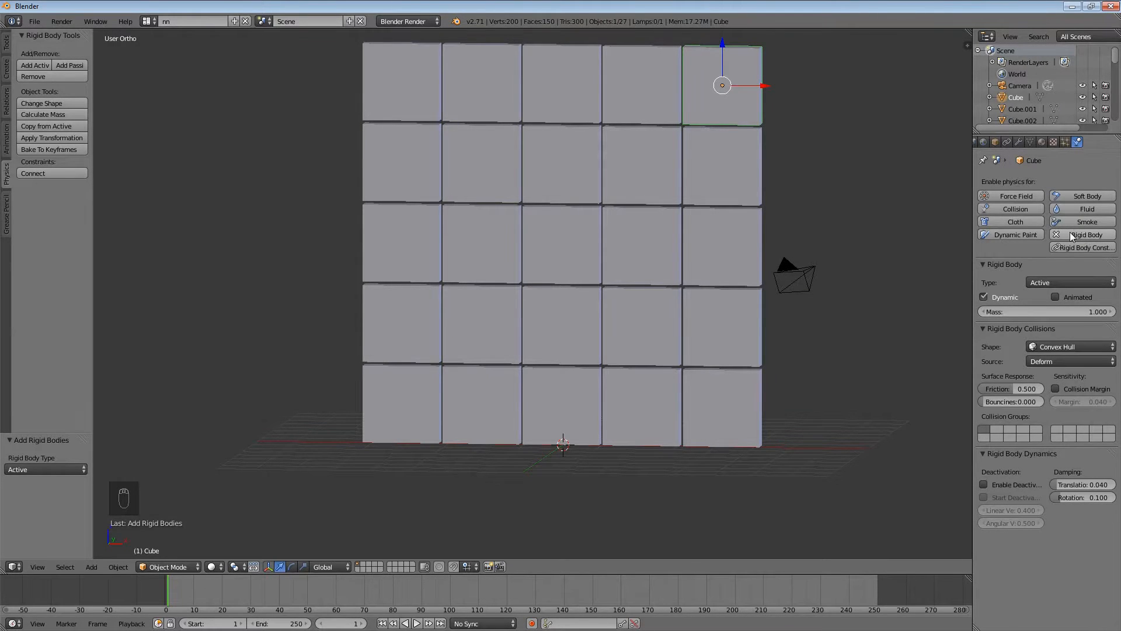
{"action": "left_click", "coordinate": [1052, 281]}
{"action": "left_click", "coordinate": [1048, 272]}
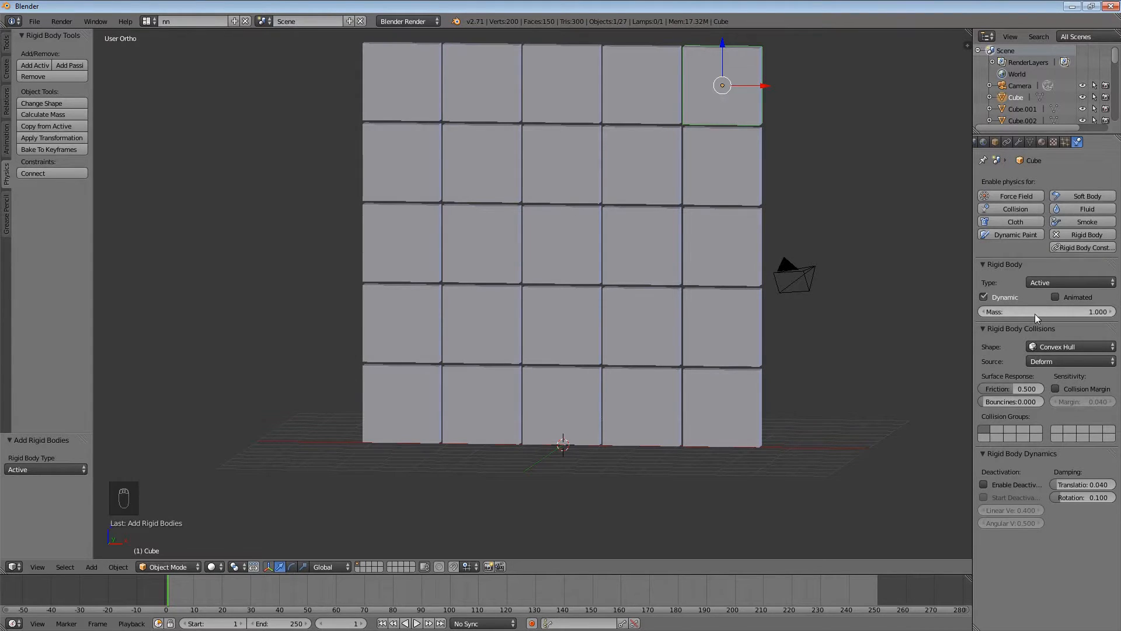
Try the Mesh collision shape on the corner block and set the shape back to Convex Hull
{"action": "left_click", "coordinate": [1045, 350]}
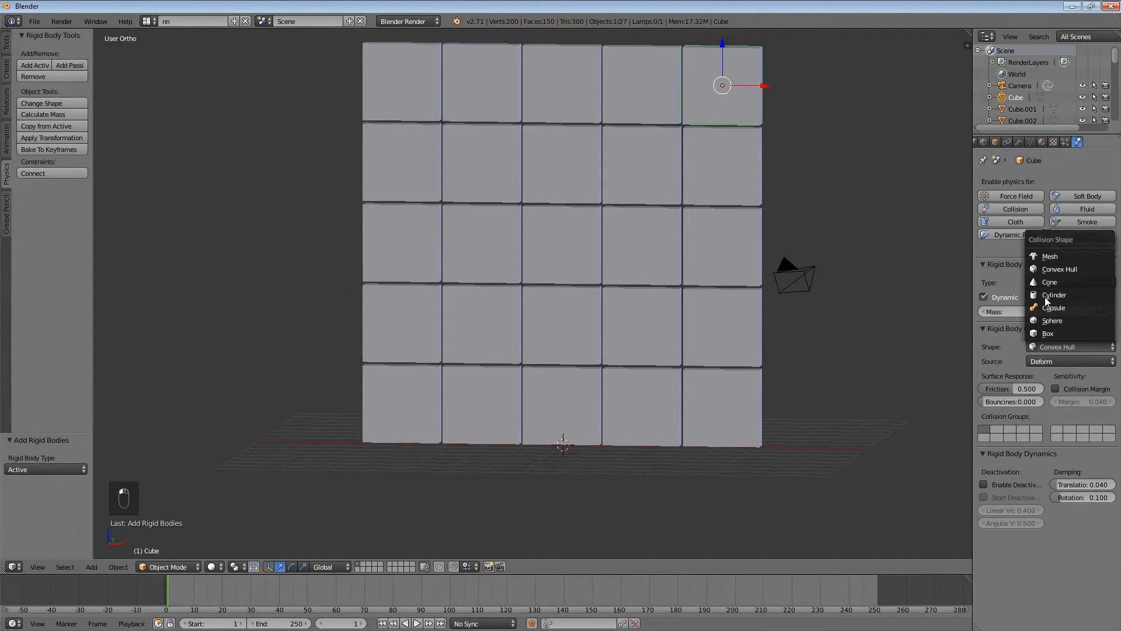
{"action": "left_click", "coordinate": [1058, 347]}
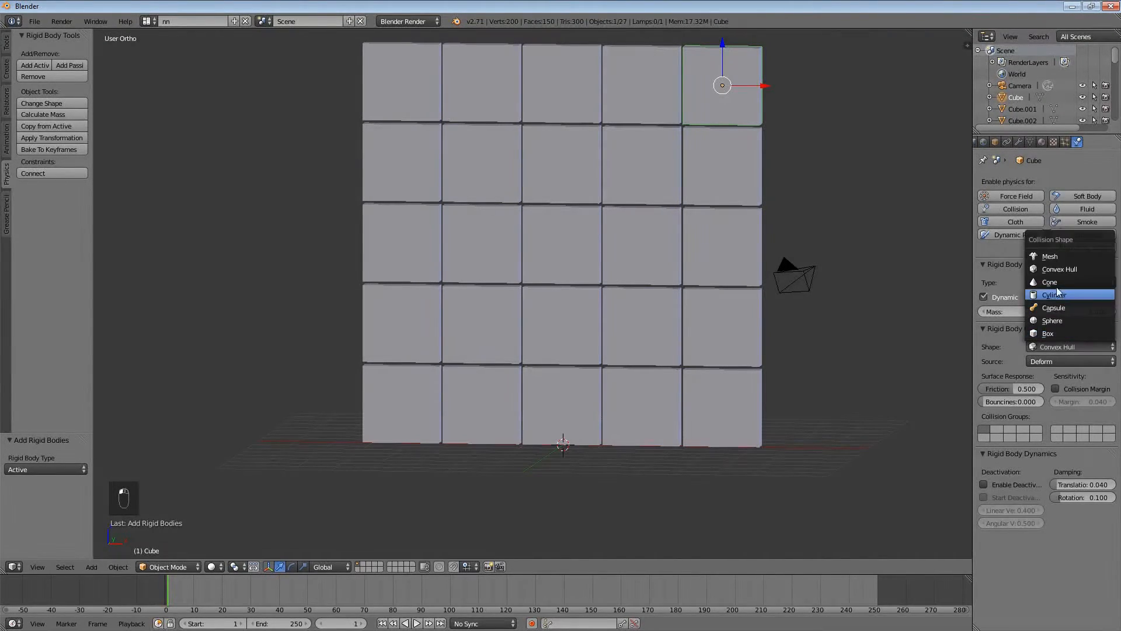
{"action": "left_click", "coordinate": [1059, 251]}
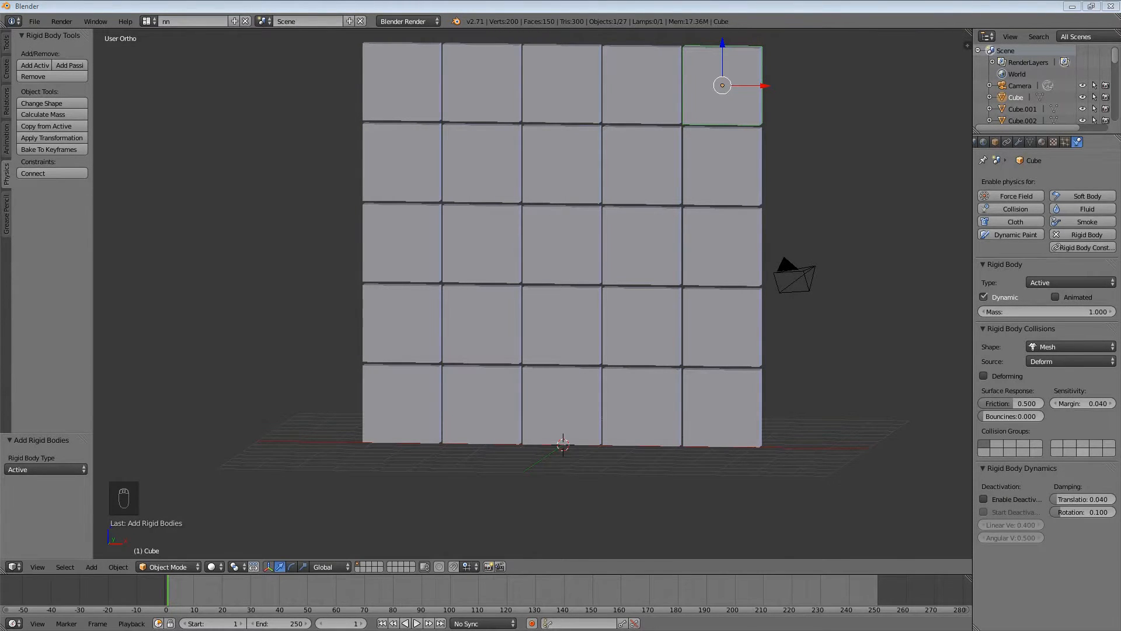
{"action": "left_click", "coordinate": [1064, 348]}
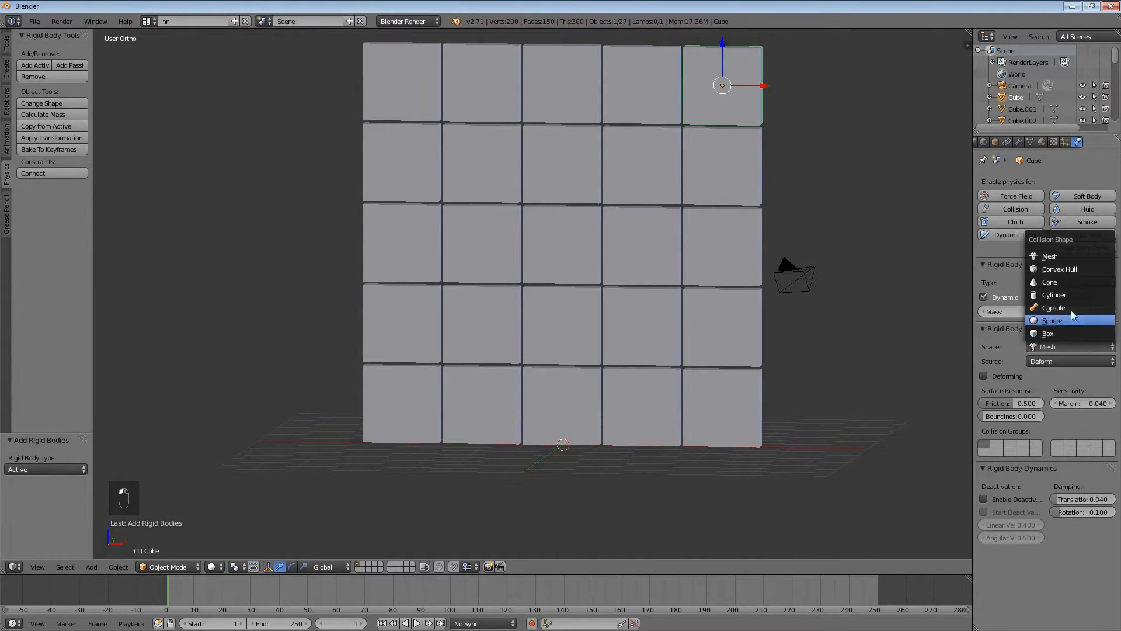
{"action": "left_click", "coordinate": [1046, 269]}
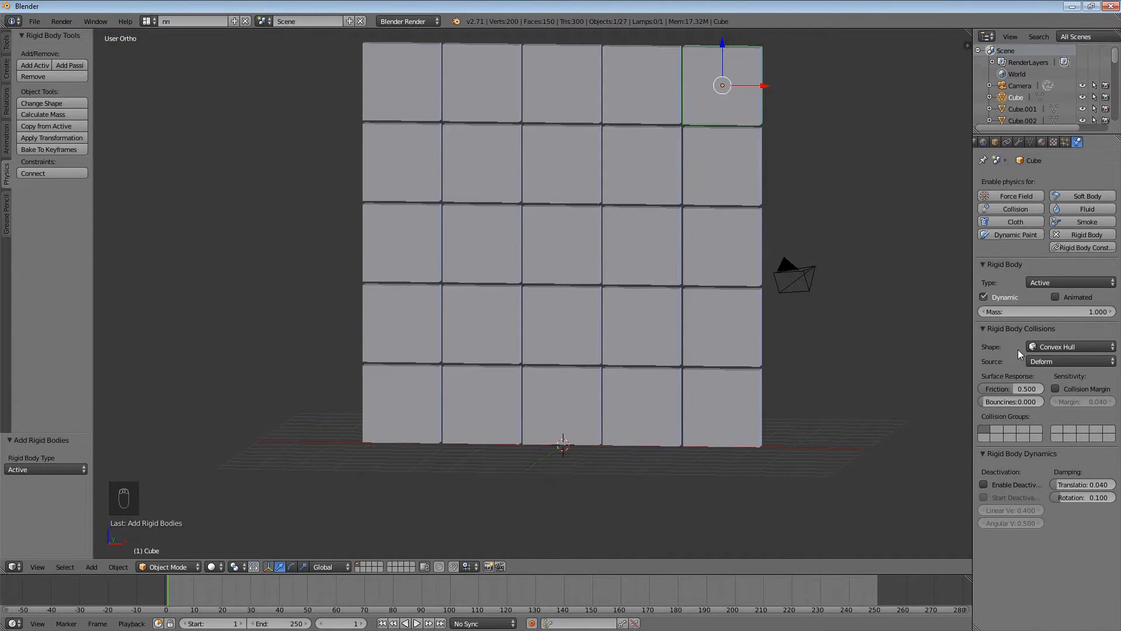
Set the corner block's rigid body friction to 0.750
{"action": "left_click", "coordinate": [1011, 386]}
{"action": "key", "text": "BackSpace"}
{"action": "middle_click_drag", "start_coordinate": [786, 99], "coordinate": [697, 93]}
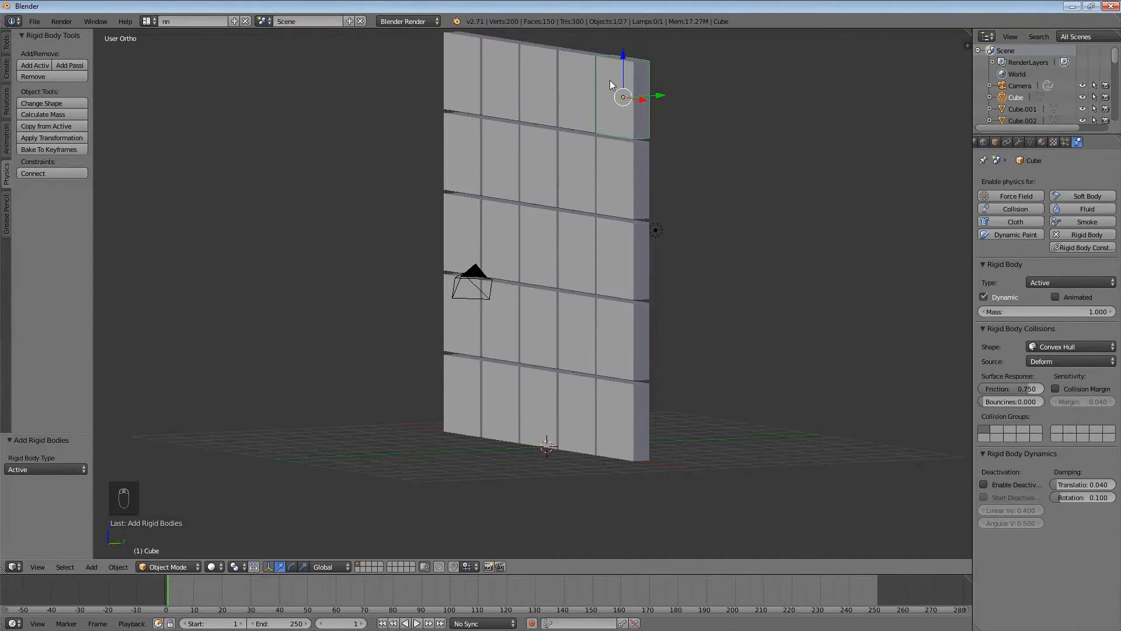
{"action": "middle_click_drag", "start_coordinate": [521, 119], "coordinate": [491, 131]}
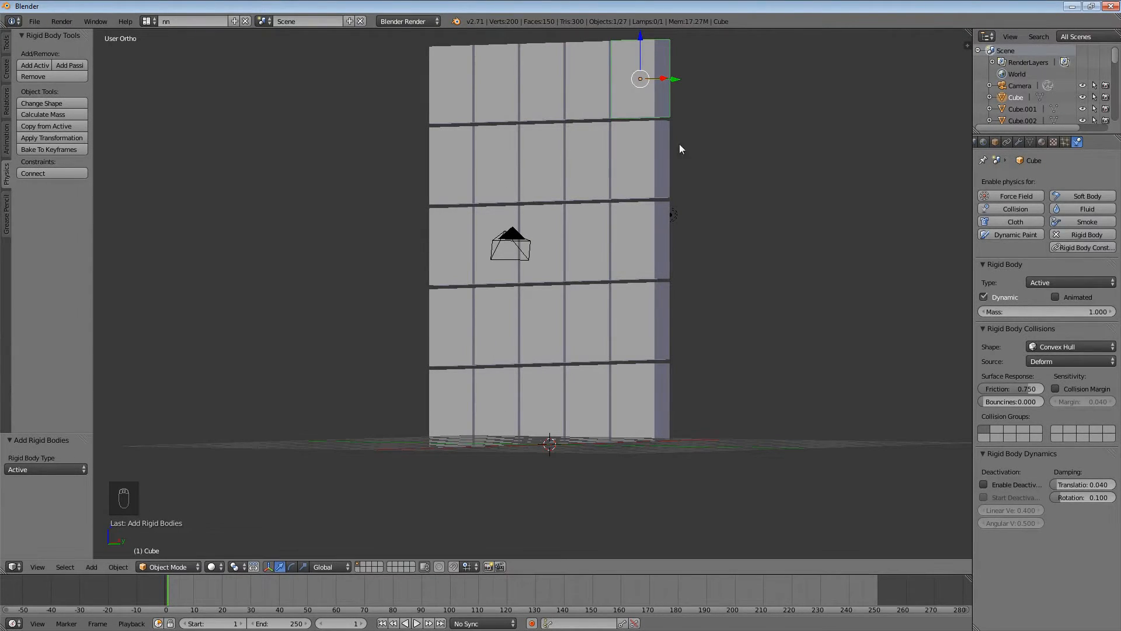
Box-select all the wall blocks from the right view, add them as active rigid bodies, and copy the corner block's settings to them
{"action": "key", "text": "KP_3"}
{"action": "key", "text": "b"}
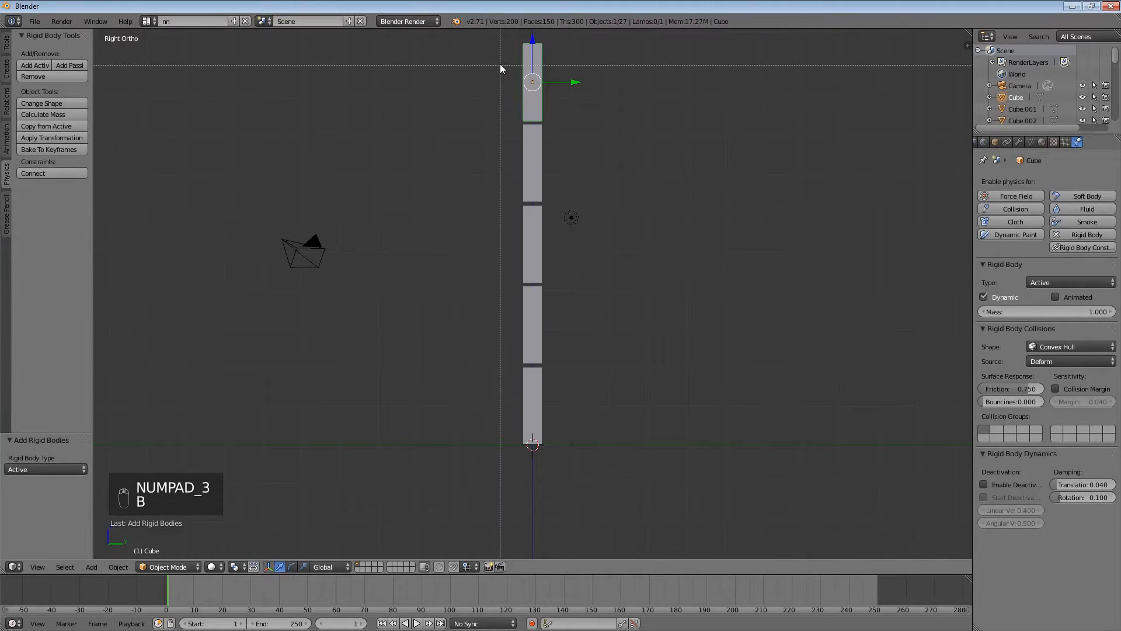
{"action": "left_click_drag", "start_coordinate": [500, 65], "coordinate": [547, 401]}
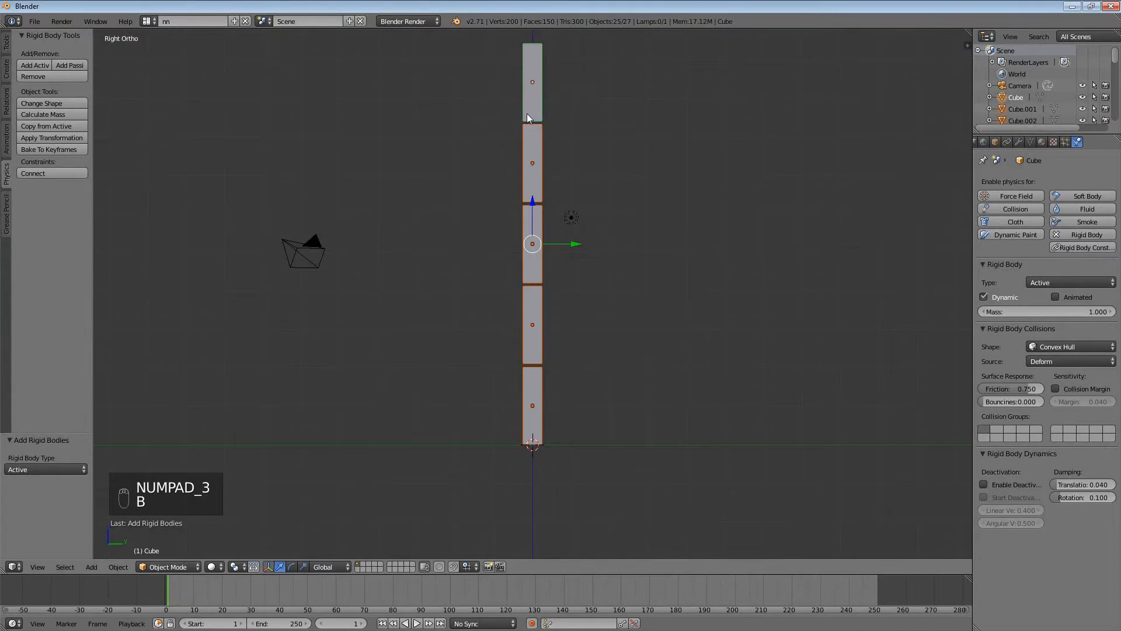
{"action": "middle_click_drag", "start_coordinate": [534, 96], "coordinate": [597, 114]}
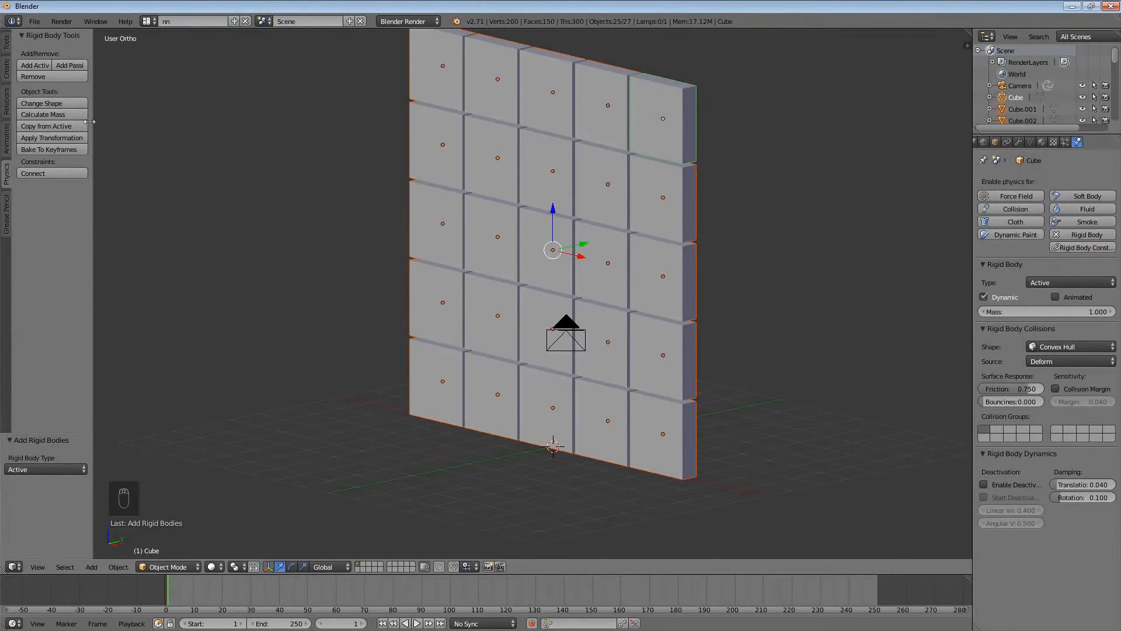
{"action": "left_click", "coordinate": [41, 70]}
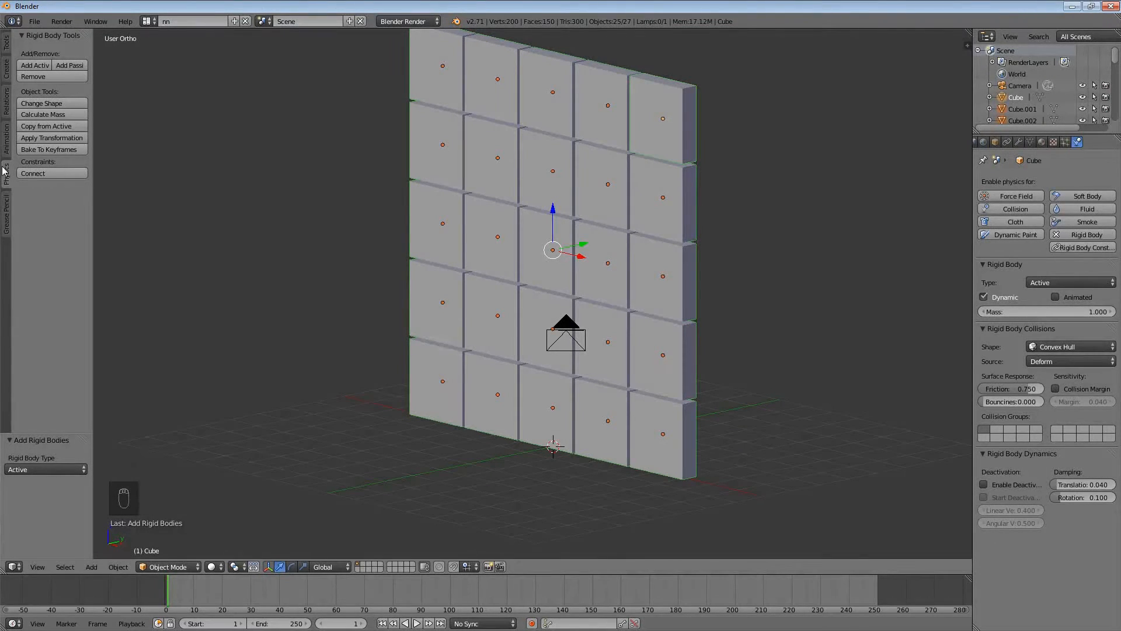
{"action": "left_click", "coordinate": [65, 125]}
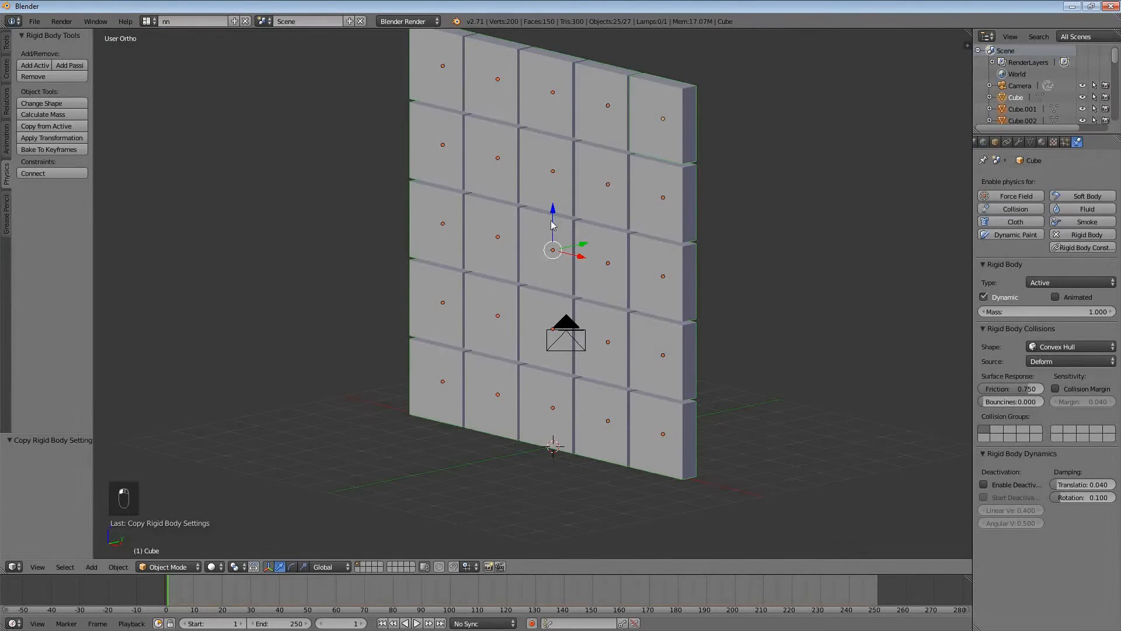
Select several blocks in the upper two rows one by one to check their copied rigid body settings
{"action": "middle_click_drag", "start_coordinate": [553, 225], "coordinate": [601, 200]}
{"action": "right_click", "coordinate": [631, 94]}
{"action": "right_click", "coordinate": [556, 98]}
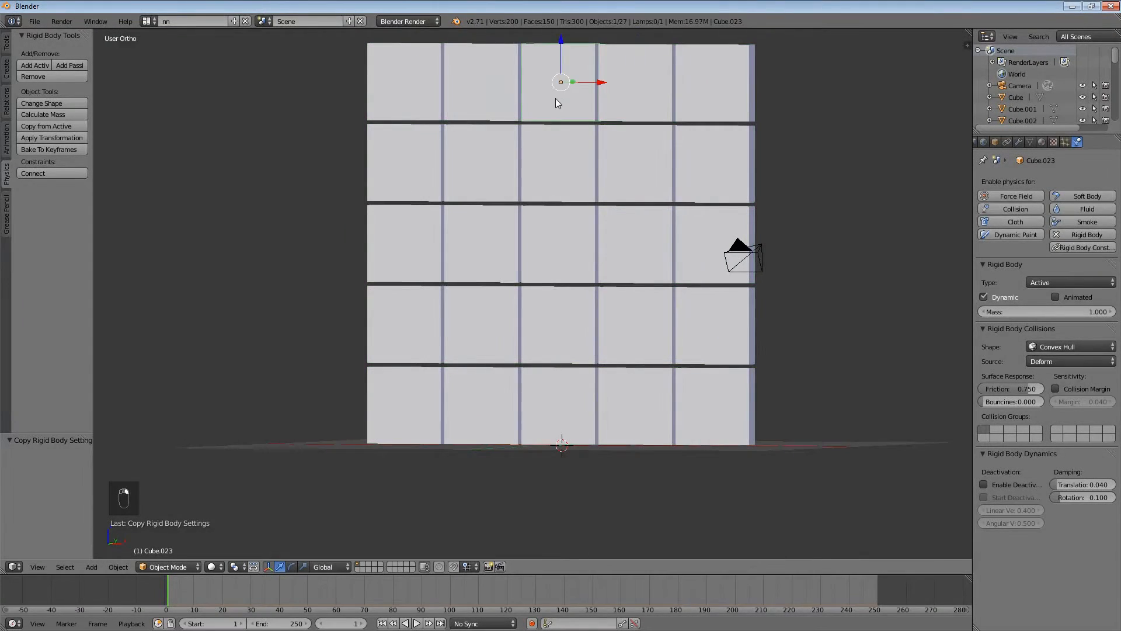
{"action": "right_click", "coordinate": [513, 93]}
{"action": "right_click", "coordinate": [578, 98]}
{"action": "right_click", "coordinate": [730, 96]}
{"action": "right_click", "coordinate": [636, 99]}
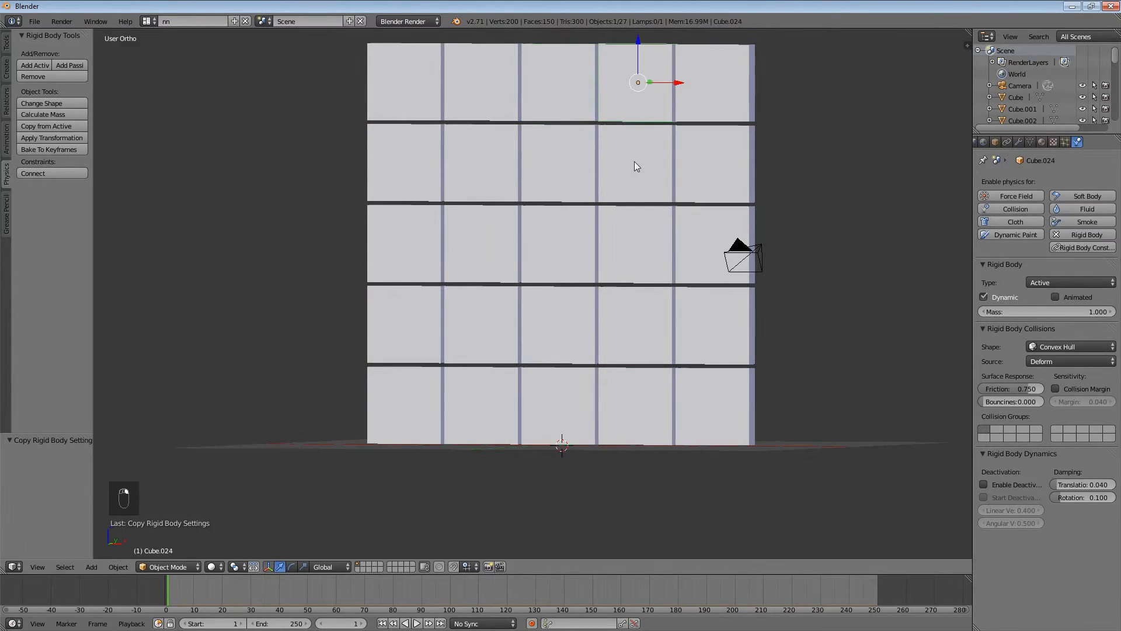
{"action": "right_click", "coordinate": [634, 161]}
{"action": "right_click", "coordinate": [712, 90]}
Clear the selection and box-select all the wall blocks from the right view
{"action": "middle_click_drag", "start_coordinate": [713, 90], "coordinate": [665, 112]}
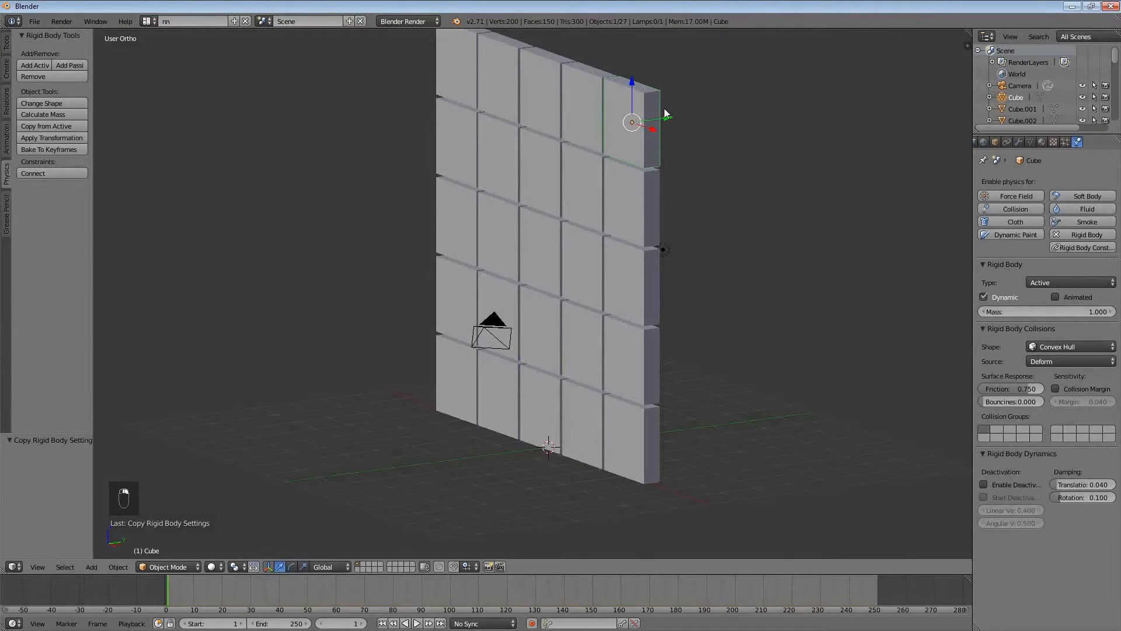
{"action": "key", "text": "KP_3"}
{"action": "key", "text": "a"}
{"action": "key", "text": "a"}
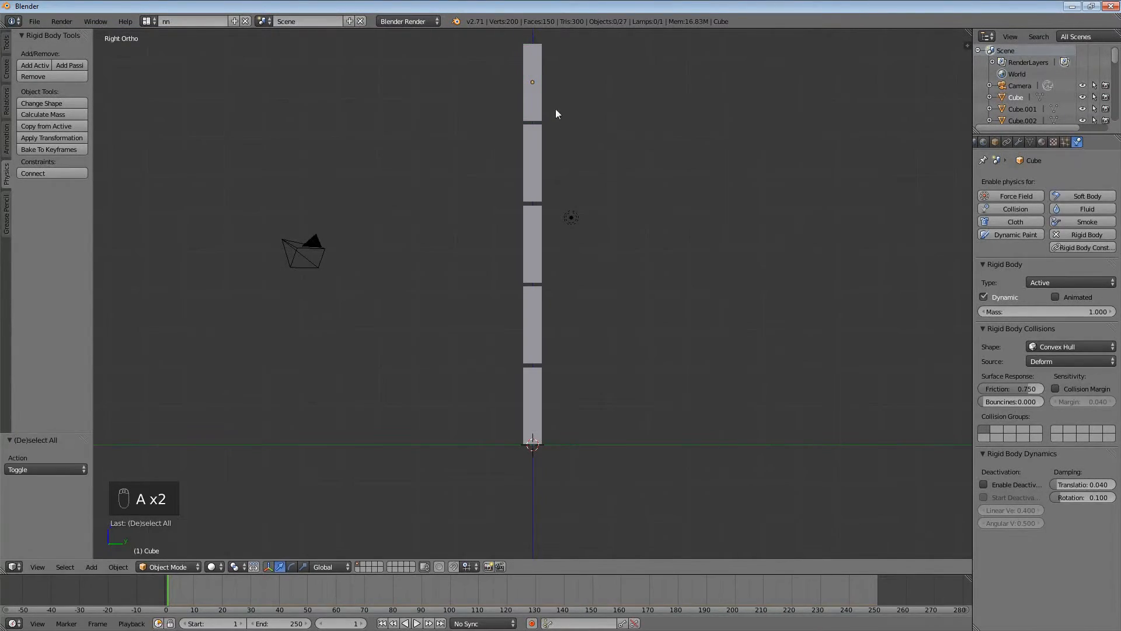
{"action": "key", "text": "b"}
{"action": "left_click_drag", "start_coordinate": [570, 84], "coordinate": [533, 87]}
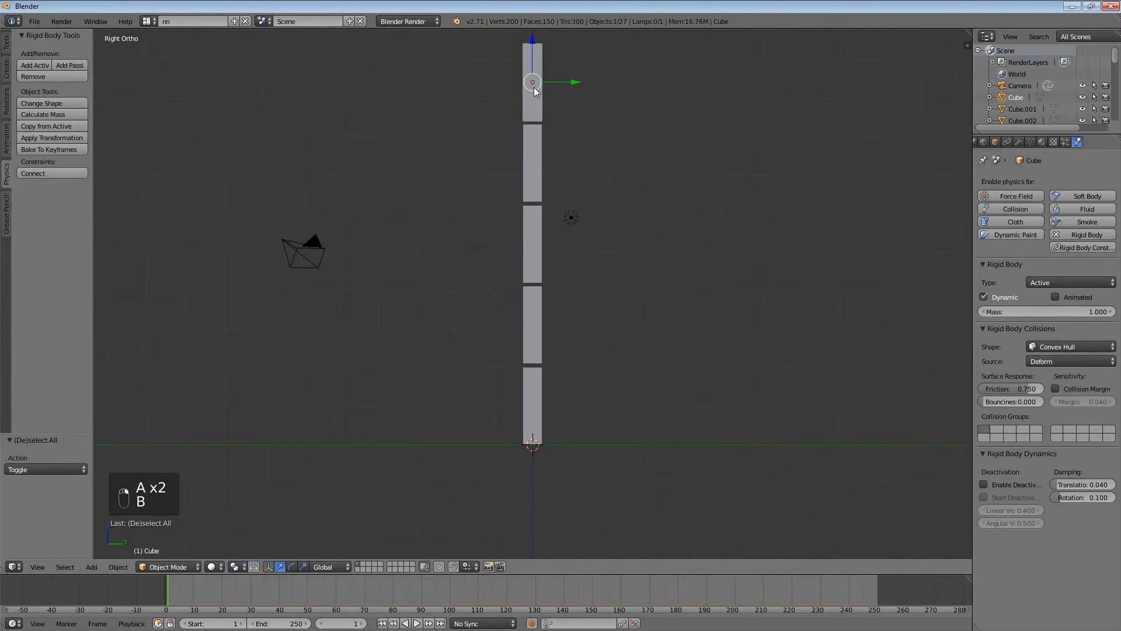
{"action": "key", "text": "b"}
{"action": "left_click_drag", "start_coordinate": [494, 43], "coordinate": [542, 397]}
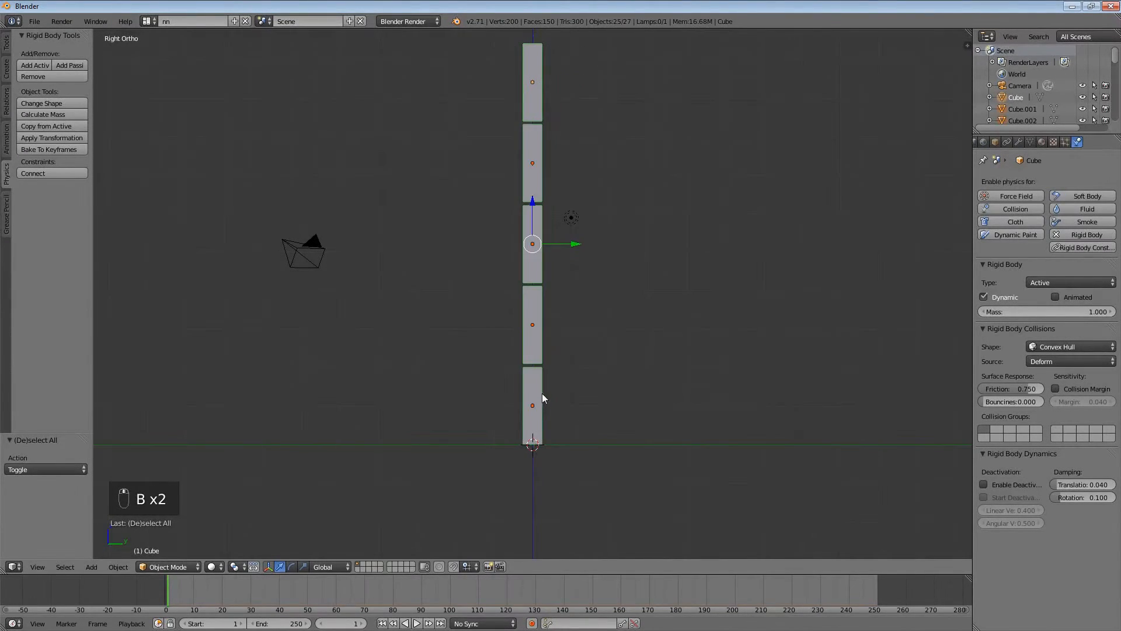
Play the simulation to check how the wall blocks behave without a ground, and stop it
{"action": "middle_click_drag", "start_coordinate": [542, 397], "coordinate": [618, 398]}
{"action": "key", "text": "alt+a"}
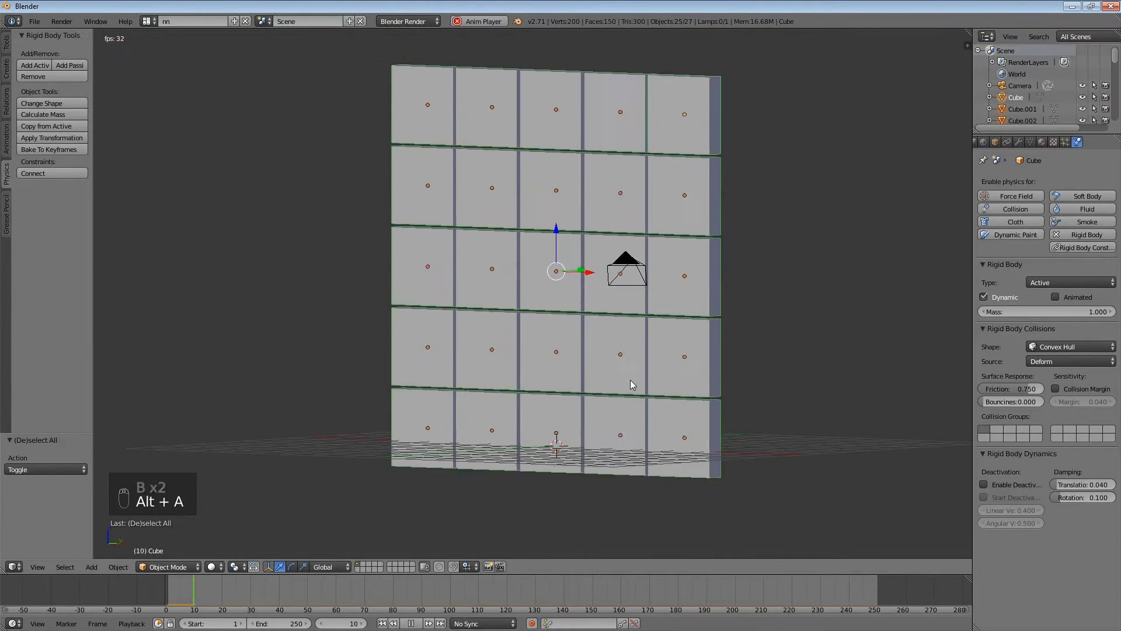
{"action": "key", "text": "Escape"}
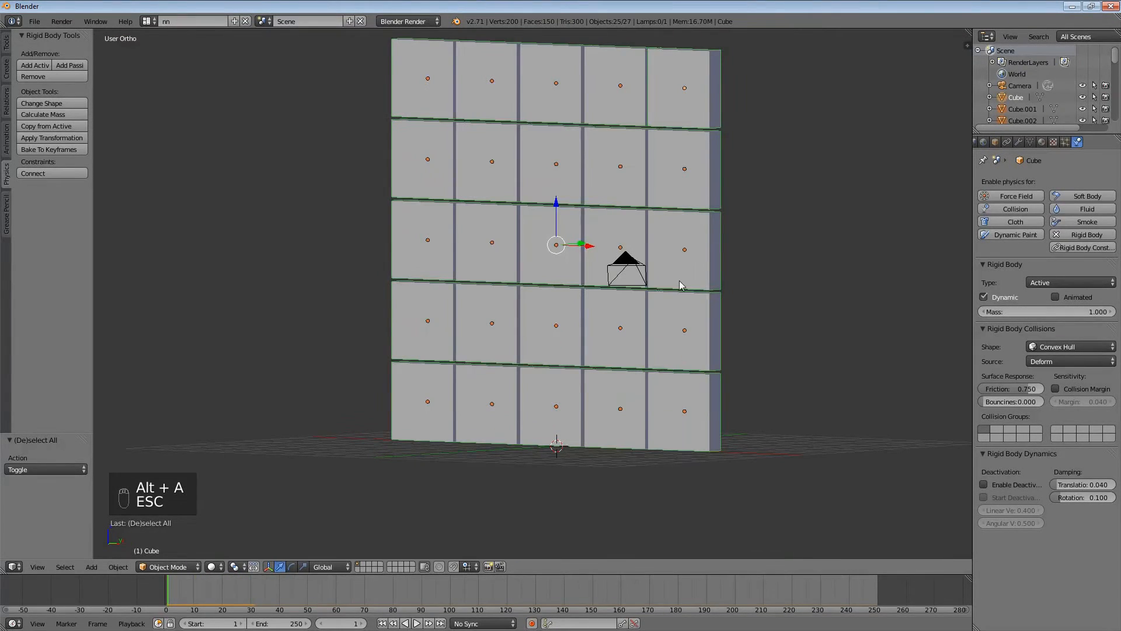
Add a plane at the wall's base and scale it up until it extends far beyond the wall on both sides
{"action": "middle_click_drag", "start_coordinate": [818, 283], "coordinate": [717, 345]}
{"action": "key", "text": "KP_3"}
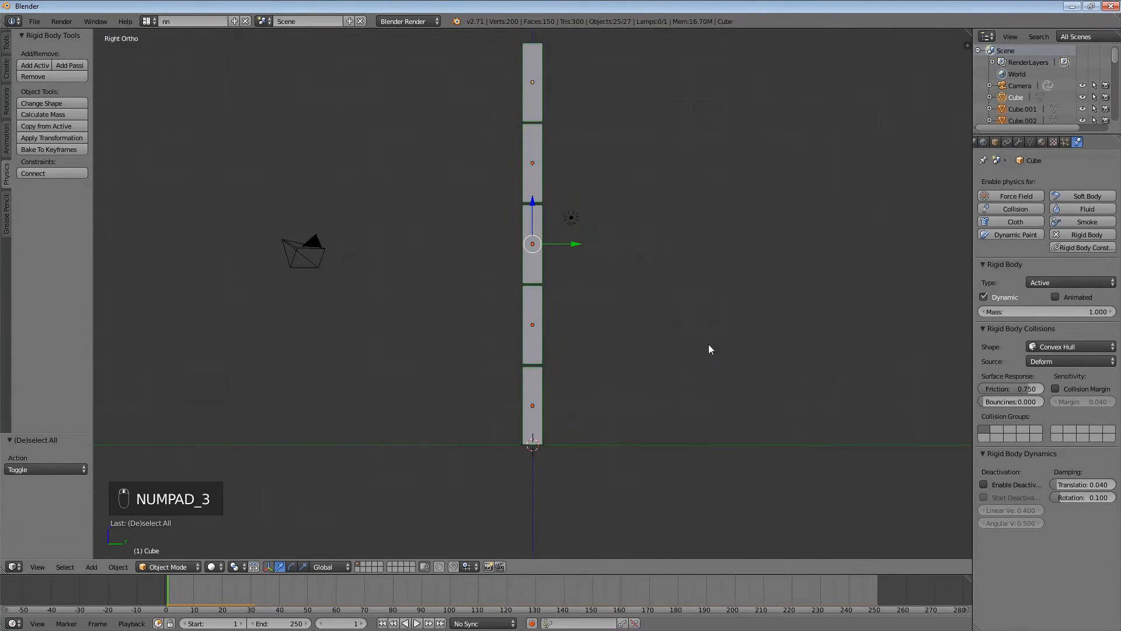
{"action": "key", "text": "shift+a"}
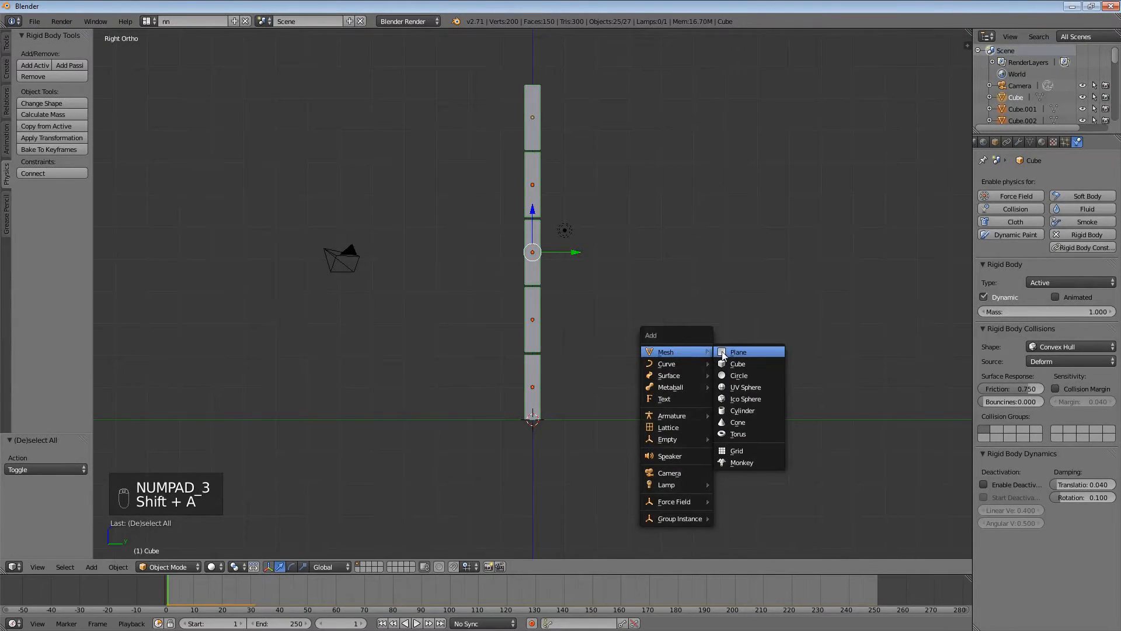
{"action": "left_click", "coordinate": [726, 352]}
{"action": "key", "text": "s"}
{"action": "left_click", "coordinate": [645, 429]}
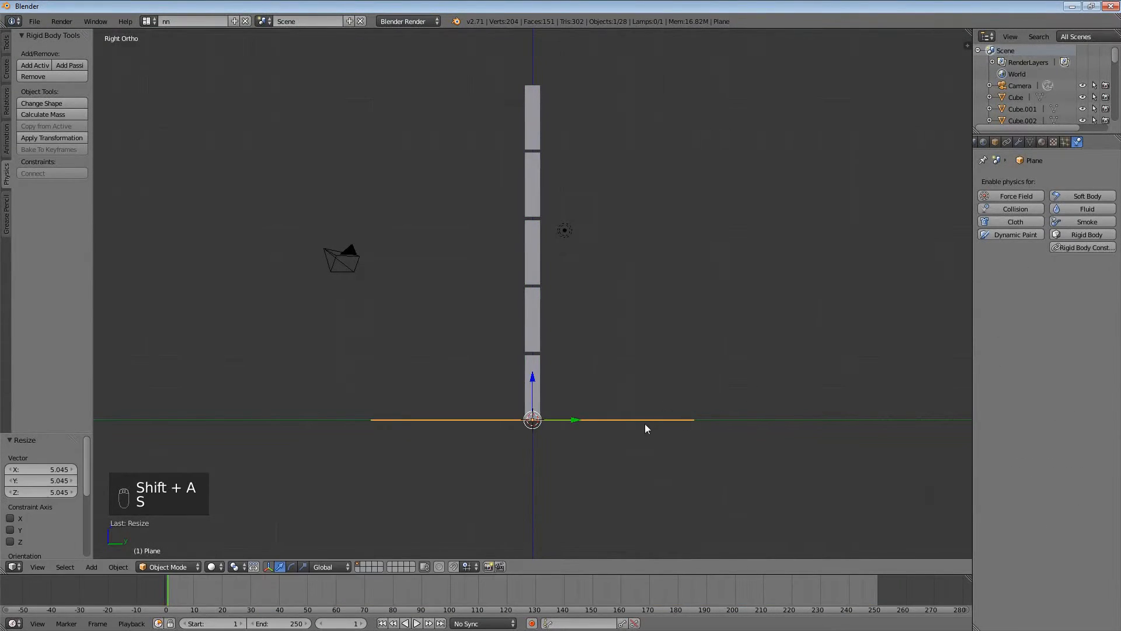
{"action": "key", "text": "s"}
{"action": "left_click", "coordinate": [876, 425]}
{"action": "key", "text": "s"}
{"action": "left_click", "coordinate": [702, 425]}
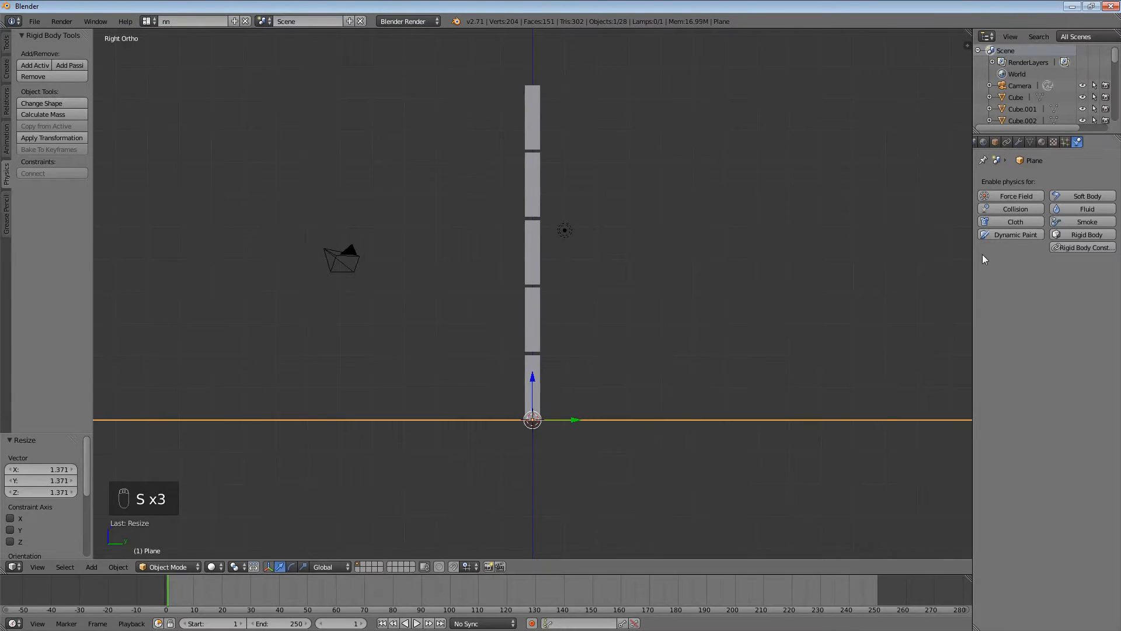
Try Collision physics on the ground plane with a test run of the simulation, and remove the Collision physics
{"action": "left_click", "coordinate": [1015, 208]}
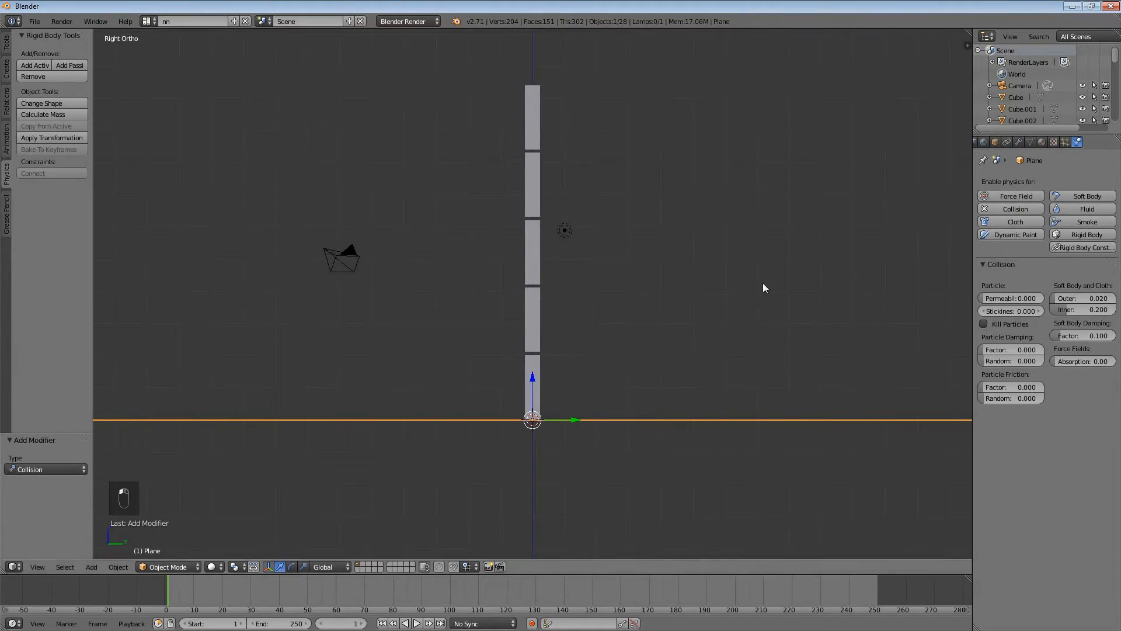
{"action": "middle_click_drag", "start_coordinate": [764, 285], "coordinate": [783, 316]}
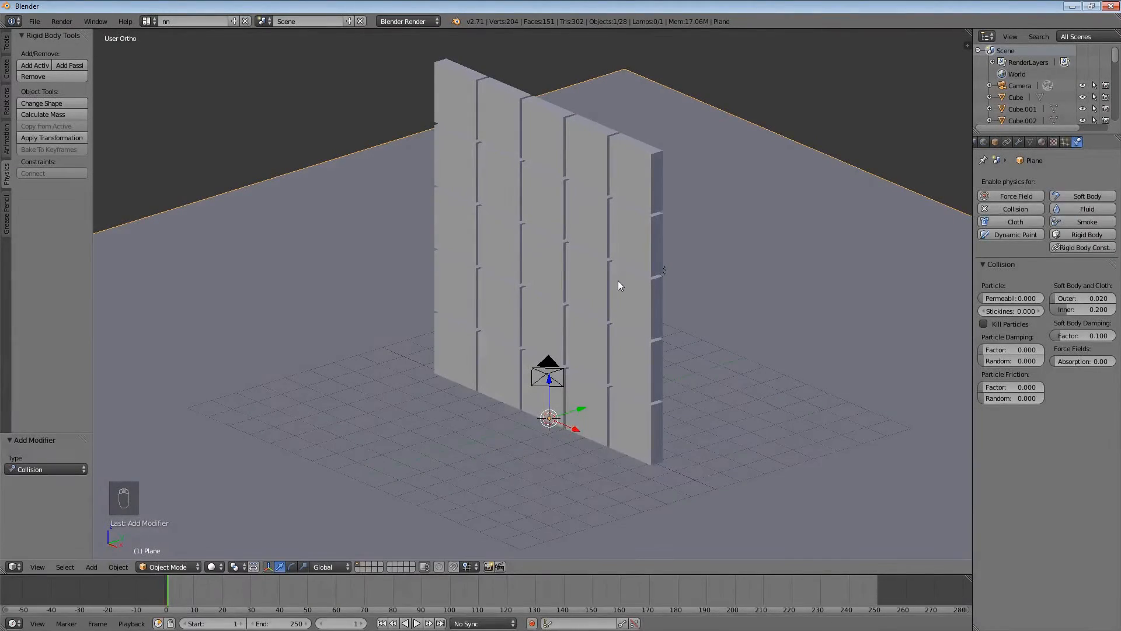
{"action": "key", "text": "alt+a"}
{"action": "mouse_move", "coordinate": [626, 331]}
{"action": "middle_mouse_down"}
{"action": "mouse_move", "coordinate": [652, 276]}
{"action": "mouse_move", "coordinate": [636, 317]}
{"action": "middle_mouse_up"}
{"action": "key", "text": "Escape"}
{"action": "middle_click_drag", "start_coordinate": [695, 353], "coordinate": [646, 358]}
{"action": "middle_click_drag", "start_coordinate": [844, 278], "coordinate": [689, 303]}
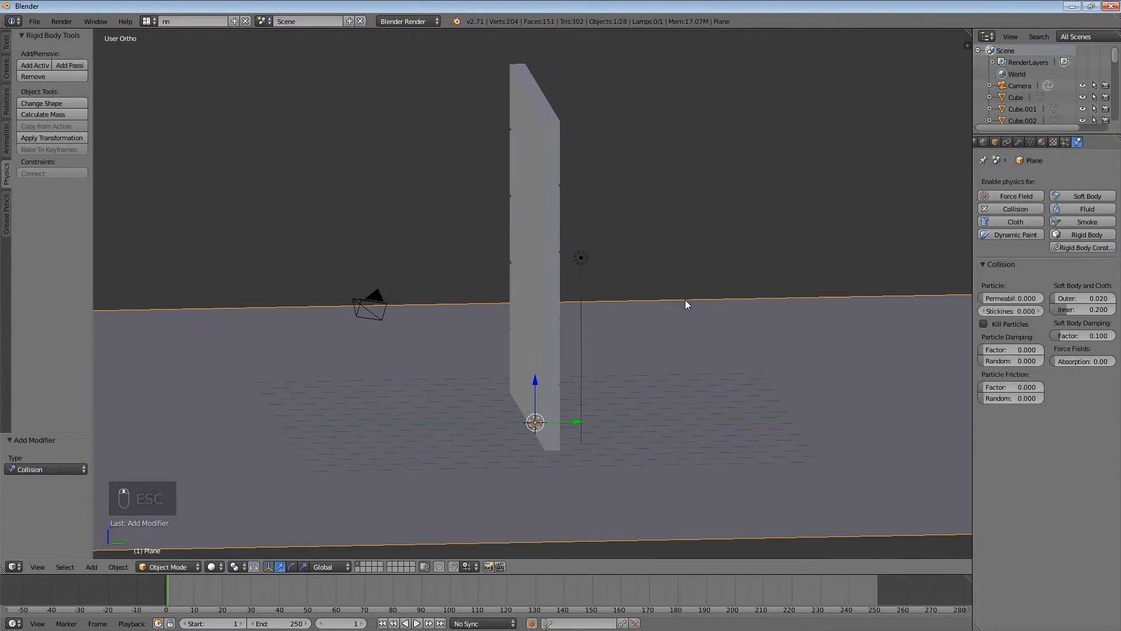
{"action": "left_click", "coordinate": [985, 208]}
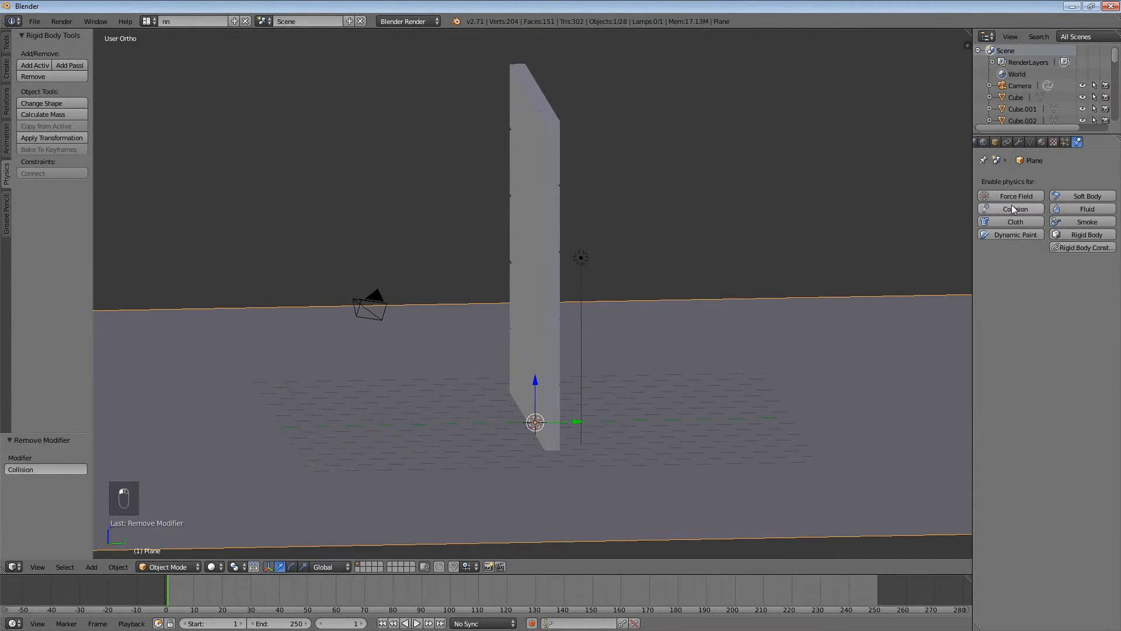
Give the ground plane rigid body physics and set its type to Passive
{"action": "left_click", "coordinate": [1076, 236]}
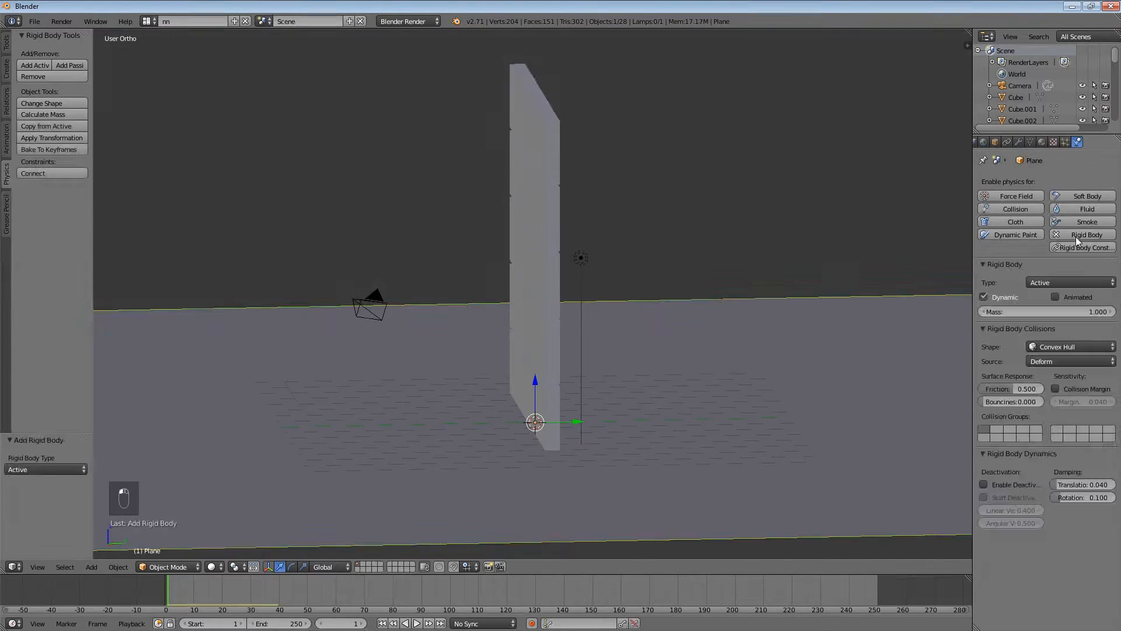
{"action": "left_click", "coordinate": [1061, 281]}
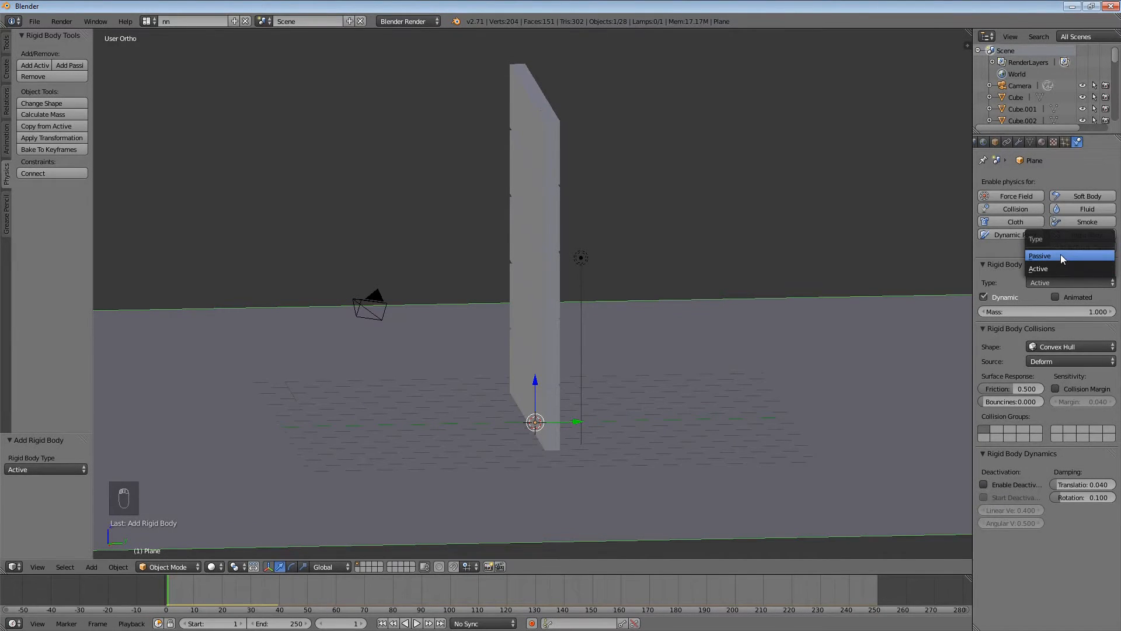
{"action": "left_click", "coordinate": [1061, 255]}
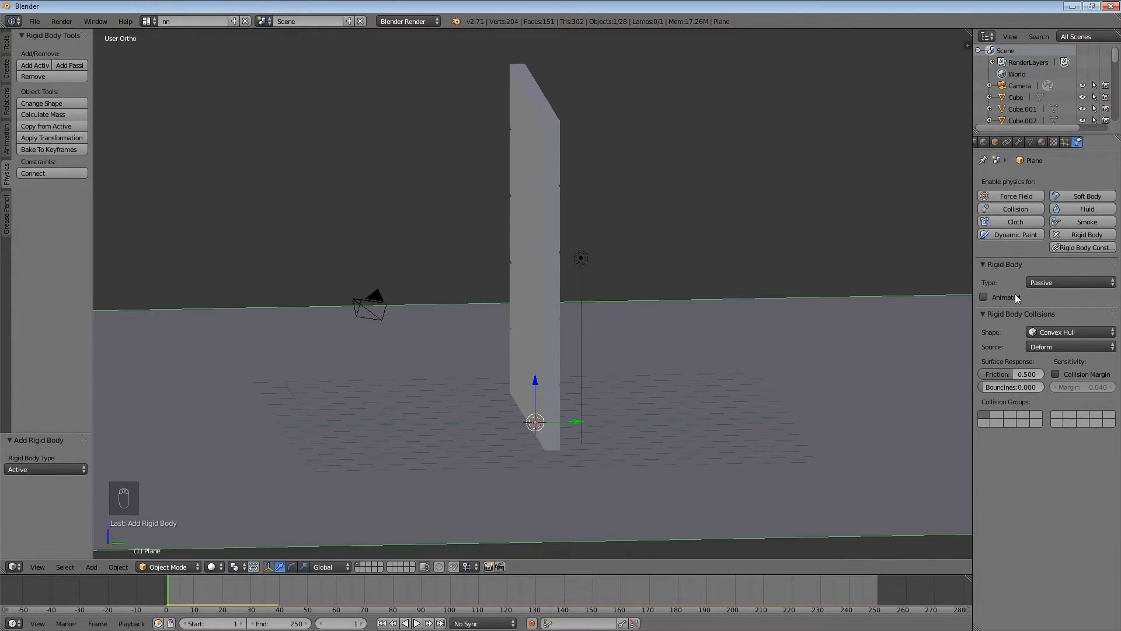
{"action": "left_click", "coordinate": [1068, 282]}
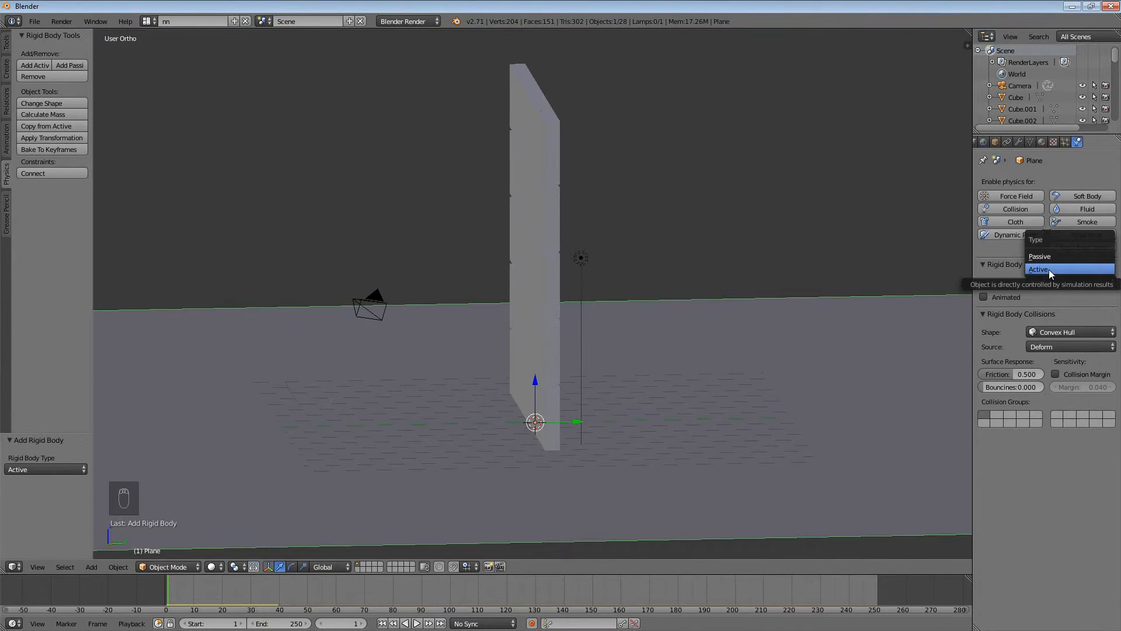
{"action": "left_click", "coordinate": [1049, 258]}
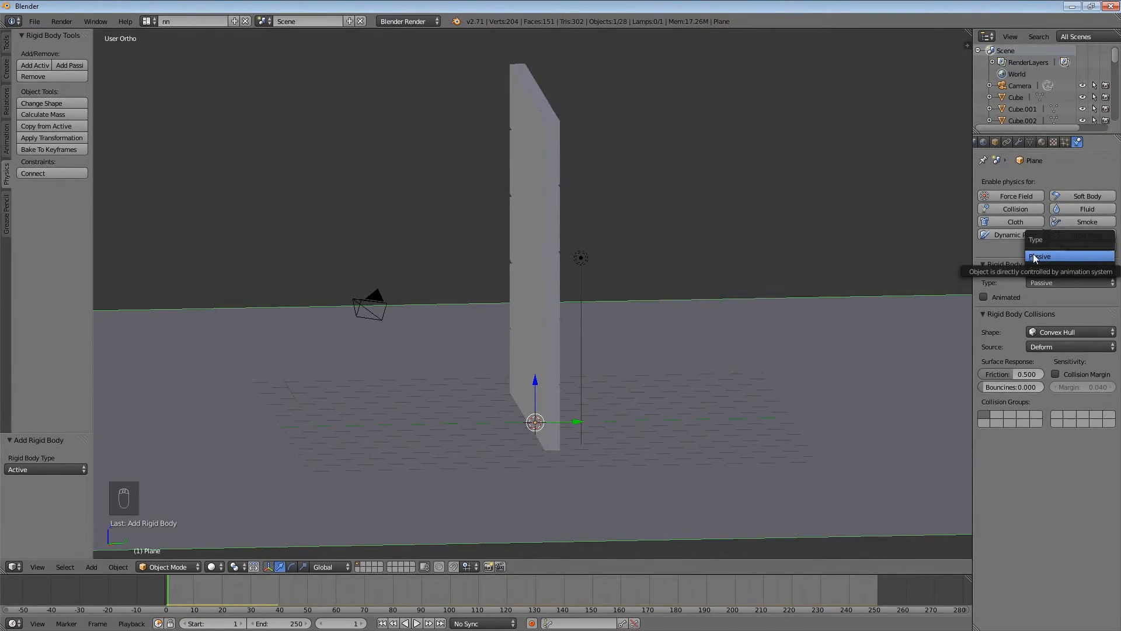
Keep the ground plane's rigid body type on Passive, play the simulation while viewing the wall from several angles, and stop it
{"action": "left_click", "coordinate": [1032, 258]}
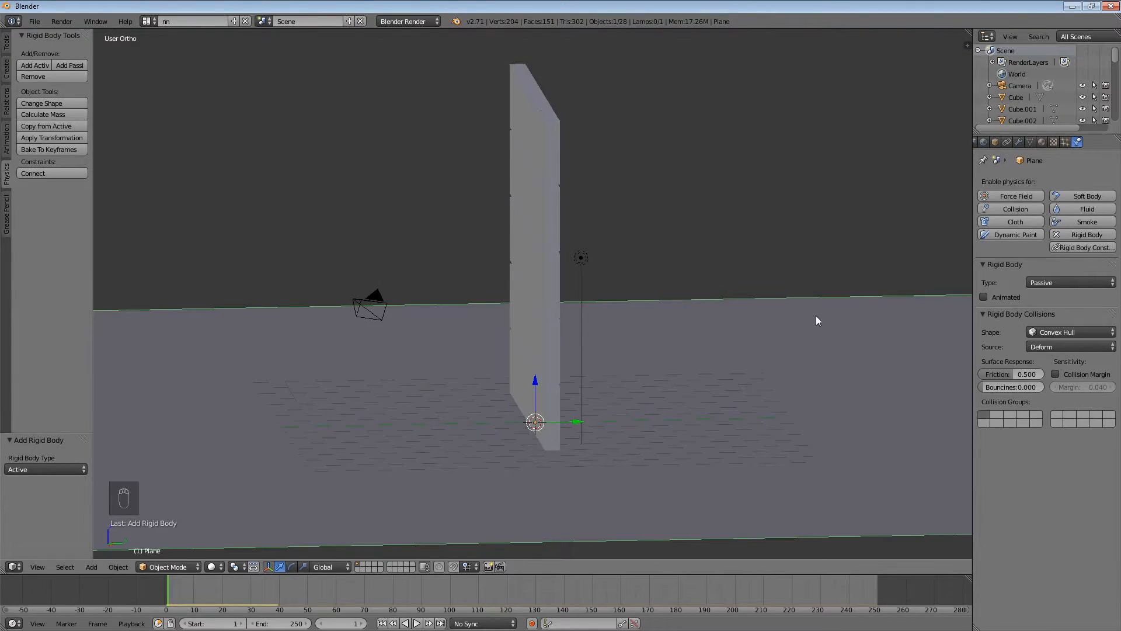
{"action": "key", "text": "alt+a"}
{"action": "middle_click_drag", "start_coordinate": [633, 413], "coordinate": [671, 401]}
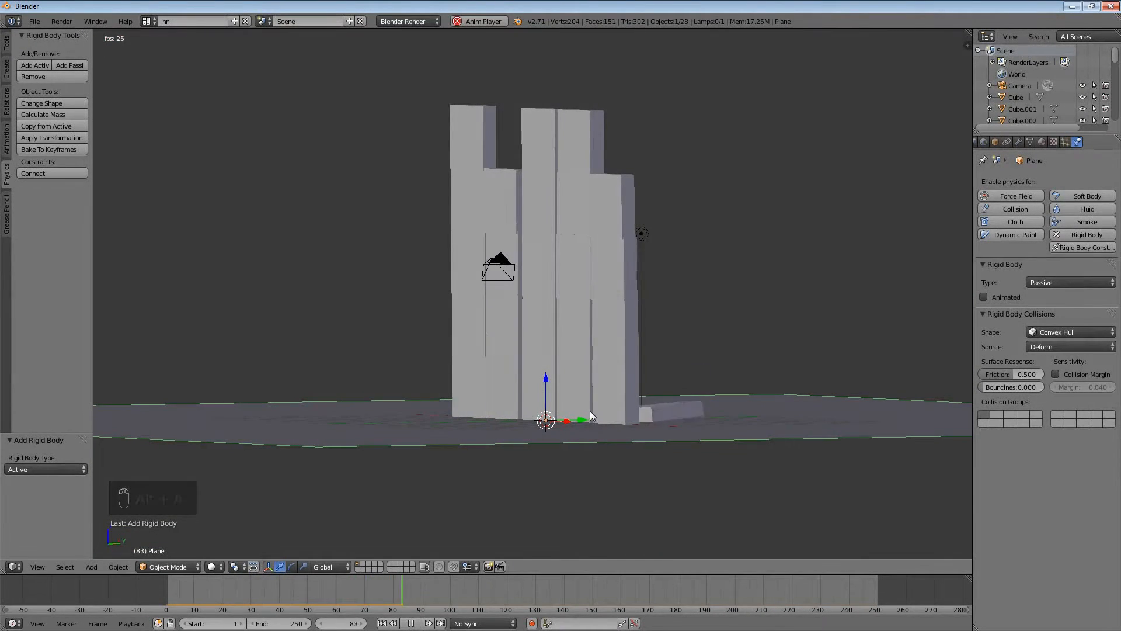
{"action": "middle_click_drag", "start_coordinate": [506, 260], "coordinate": [573, 356]}
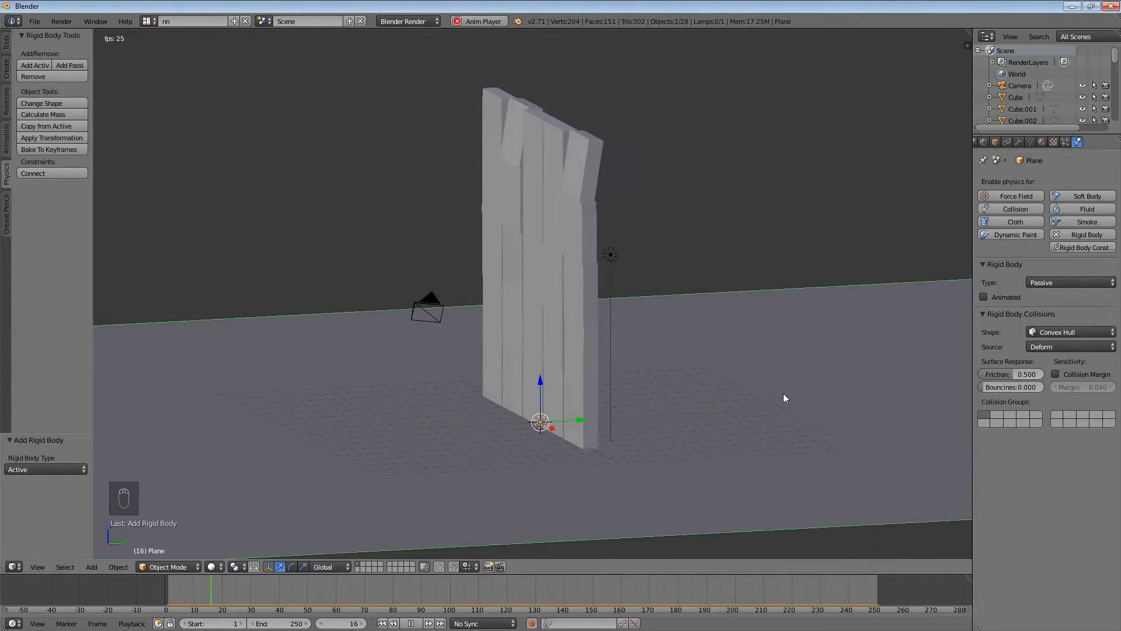
{"action": "key", "text": "Escape"}
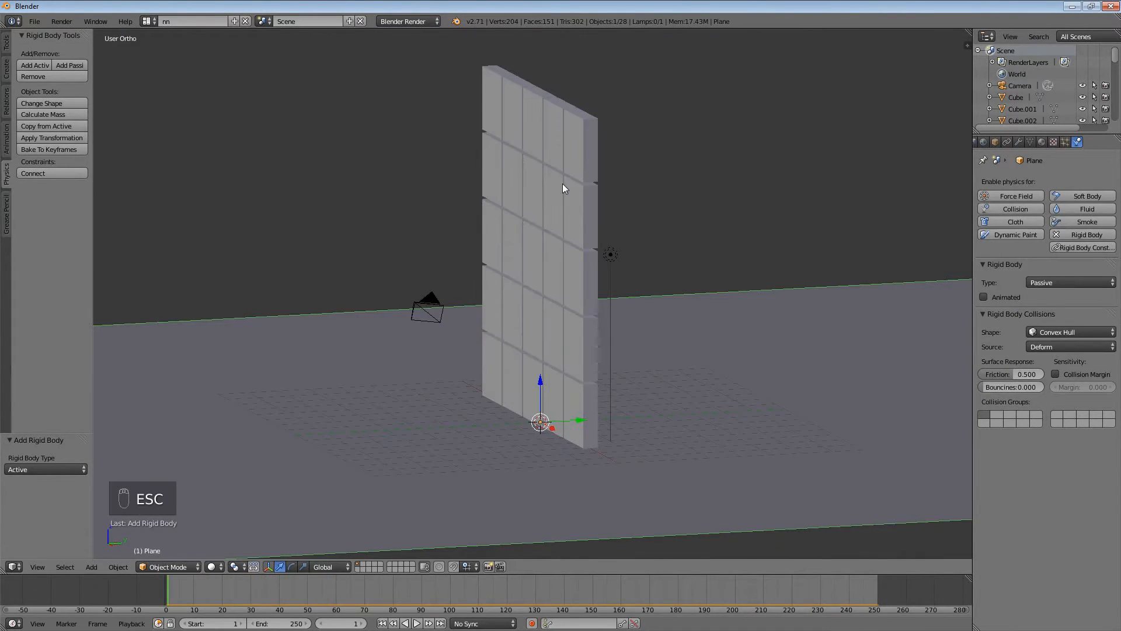
Select all 25 wall blocks in the right side view, with the top corner block as the active object
{"action": "right_click", "coordinate": [577, 157]}
{"action": "key", "text": "KP_3"}
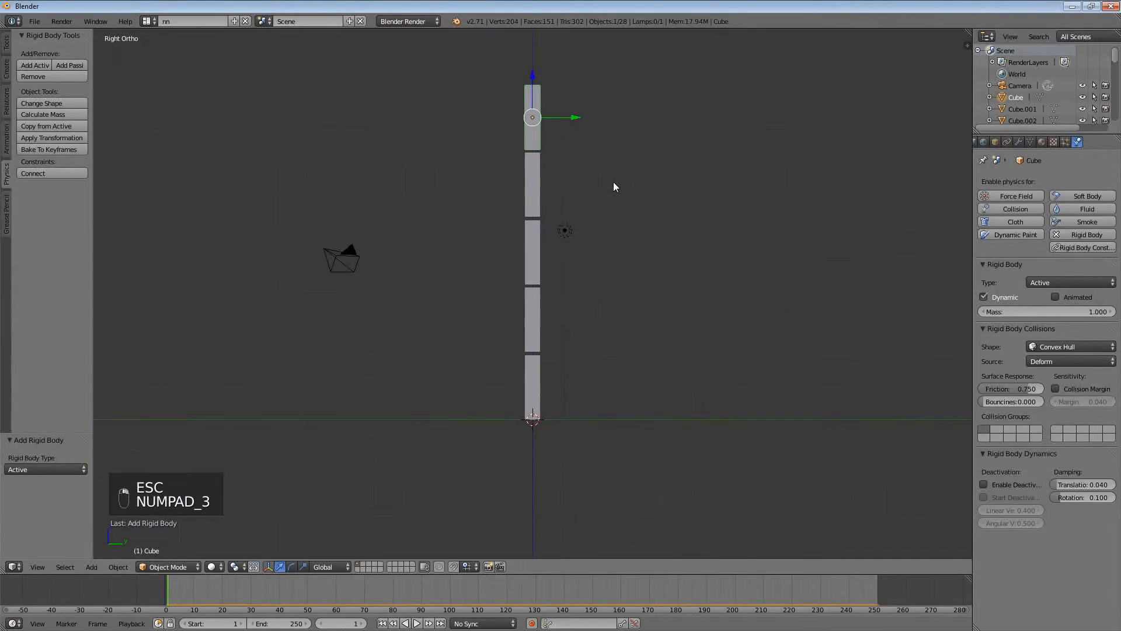
{"action": "key", "text": "b"}
{"action": "left_click_drag", "start_coordinate": [490, 82], "coordinate": [537, 386]}
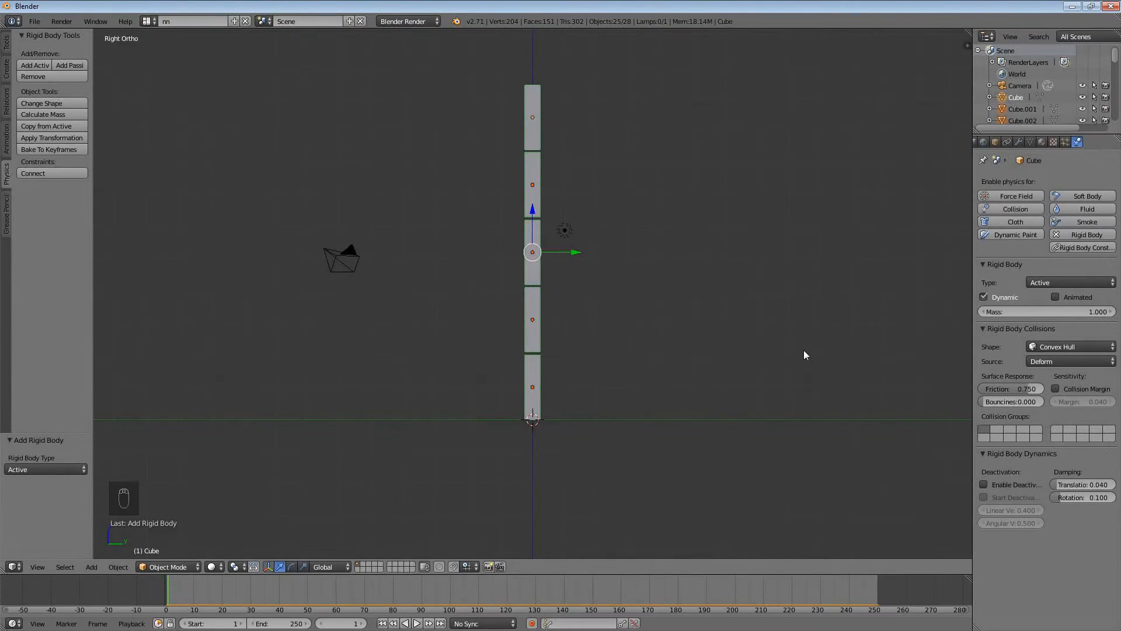
{"action": "middle_click_drag", "start_coordinate": [681, 269], "coordinate": [584, 126]}
{"action": "key", "text": "a"}
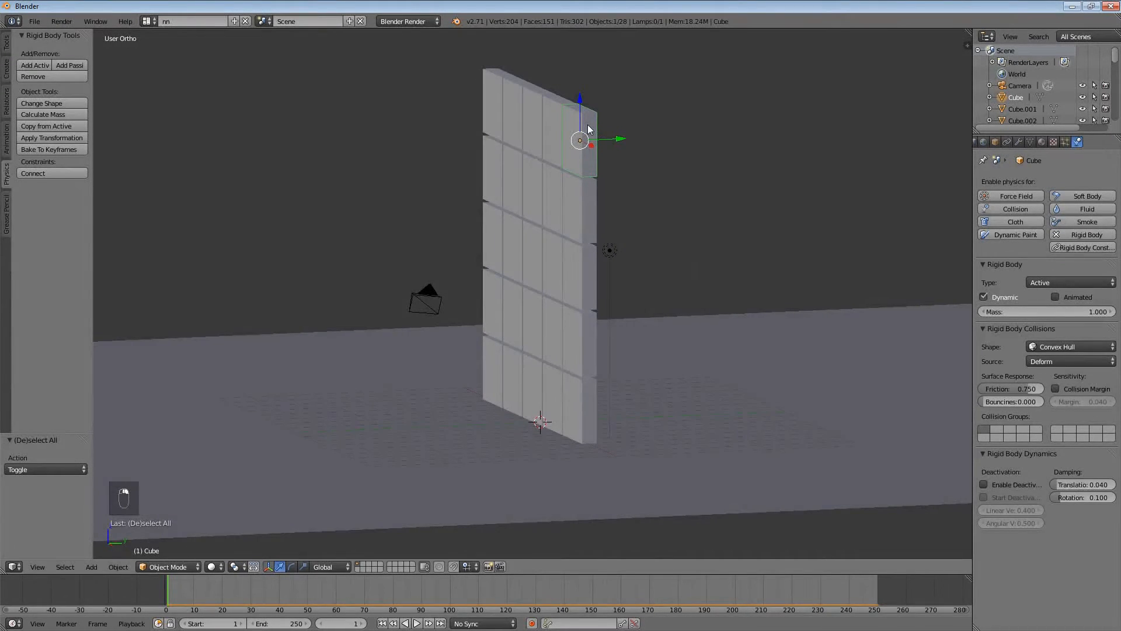
{"action": "key", "text": "KP_3"}
{"action": "key", "text": "b"}
{"action": "left_click_drag", "start_coordinate": [481, 60], "coordinate": [545, 414]}
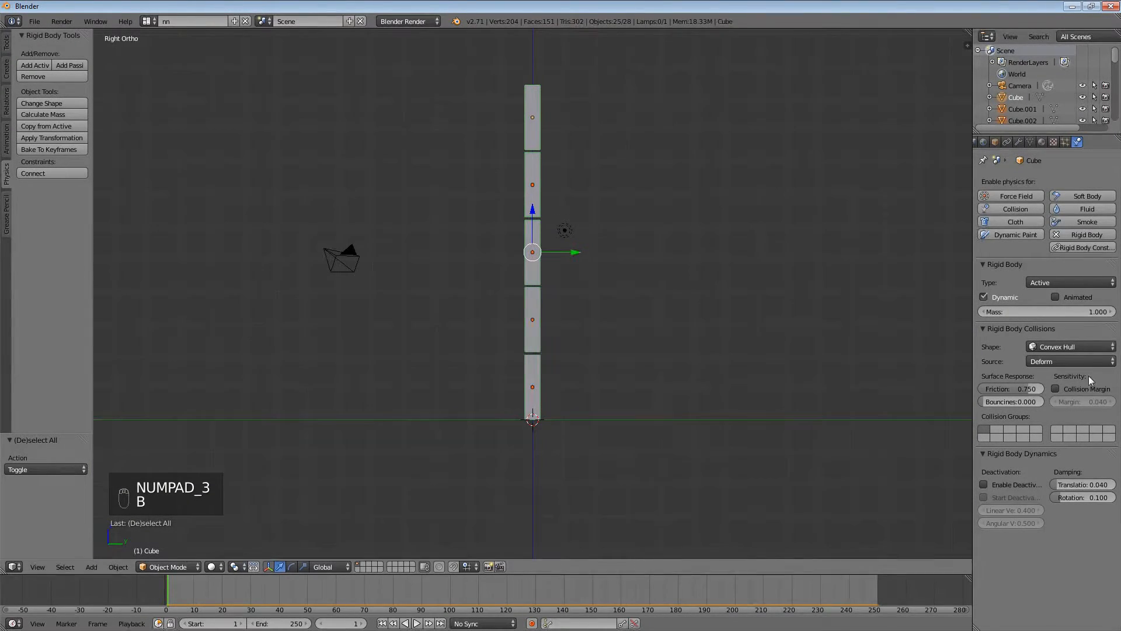
Try the Mesh collision shape on the active block with a test run of the simulation, and restore Convex Hull
{"action": "left_click", "coordinate": [1048, 348]}
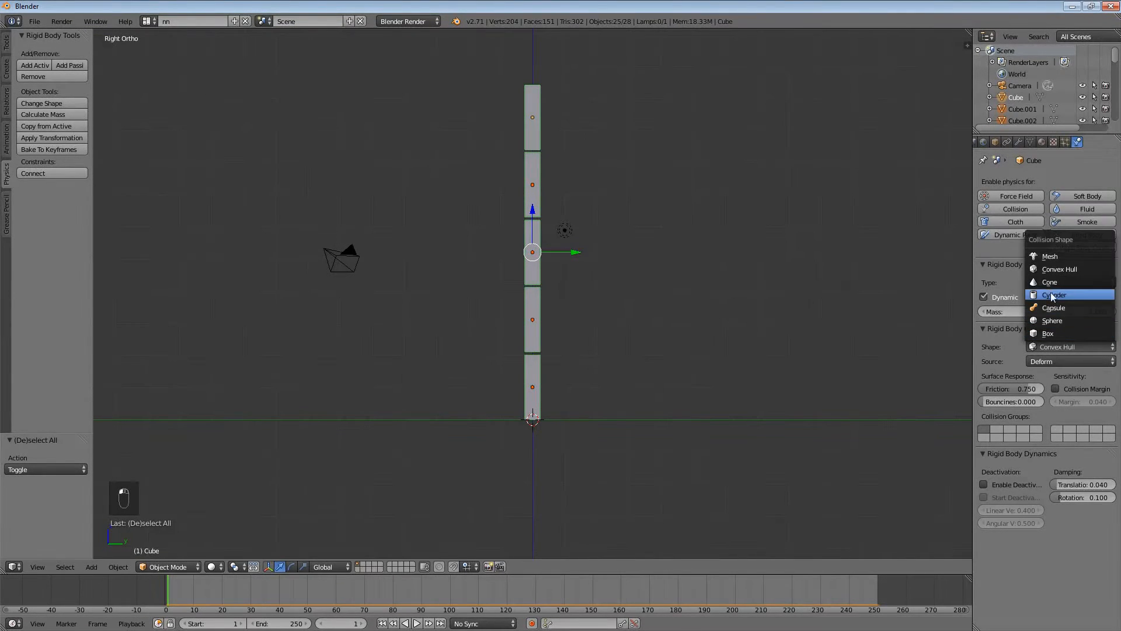
{"action": "left_click", "coordinate": [1051, 261]}
{"action": "key", "text": "alt+a"}
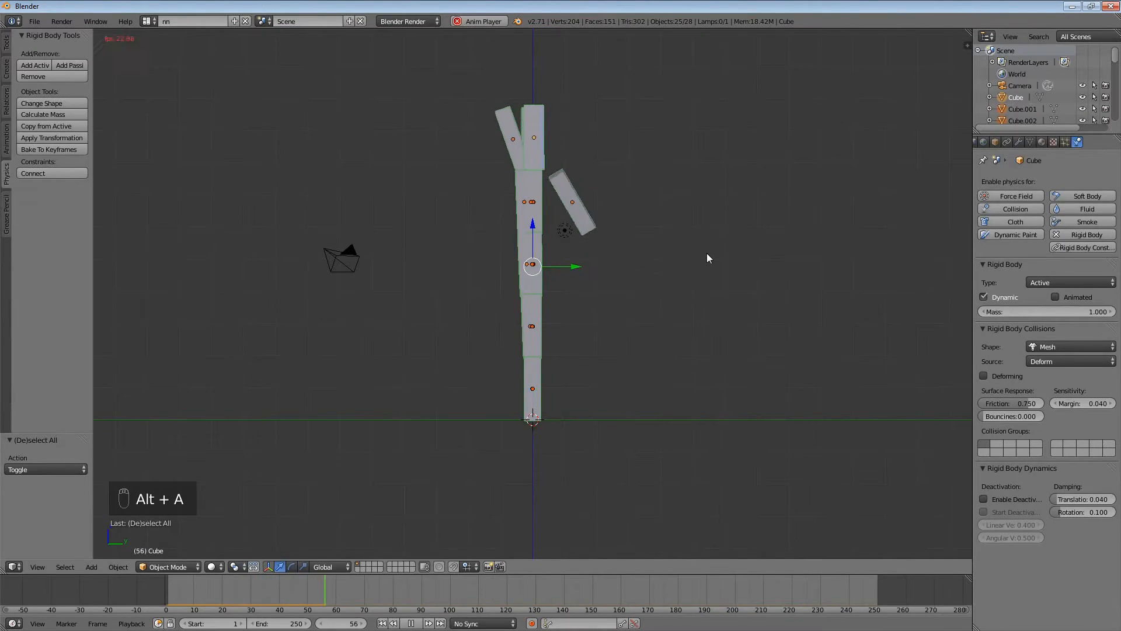
{"action": "key", "text": "Escape"}
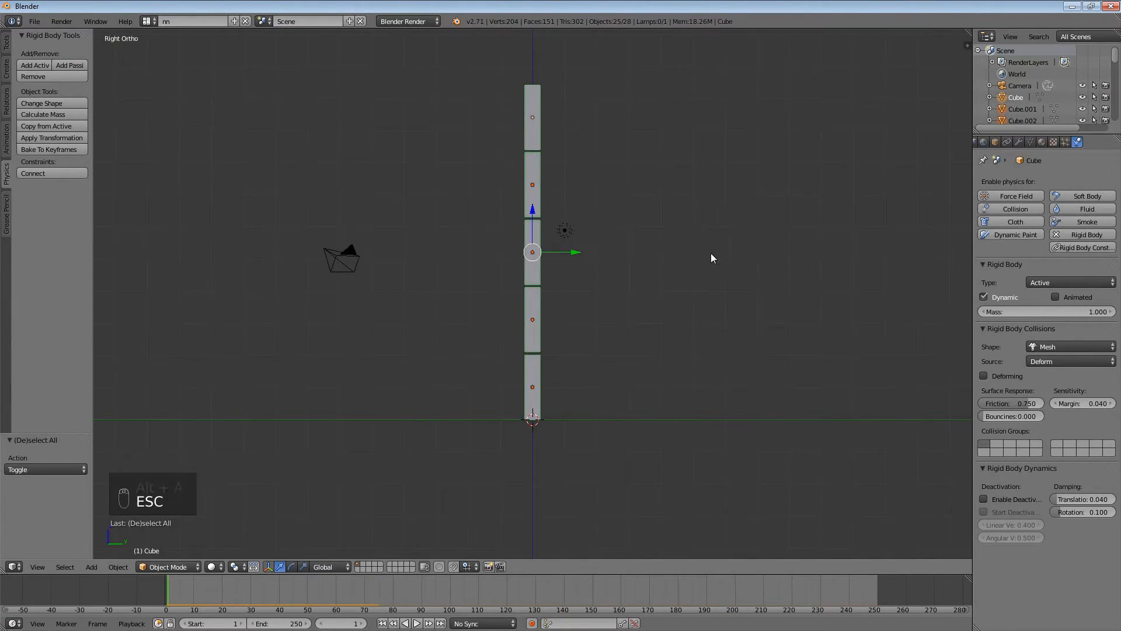
{"action": "left_click", "coordinate": [1055, 347]}
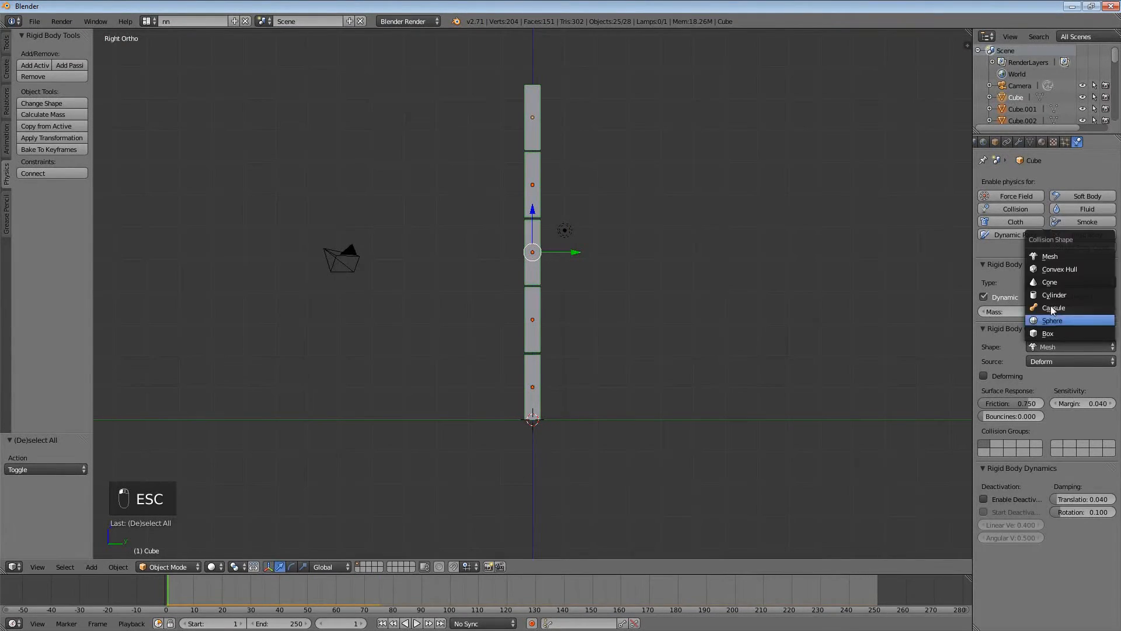
{"action": "left_click", "coordinate": [1058, 271]}
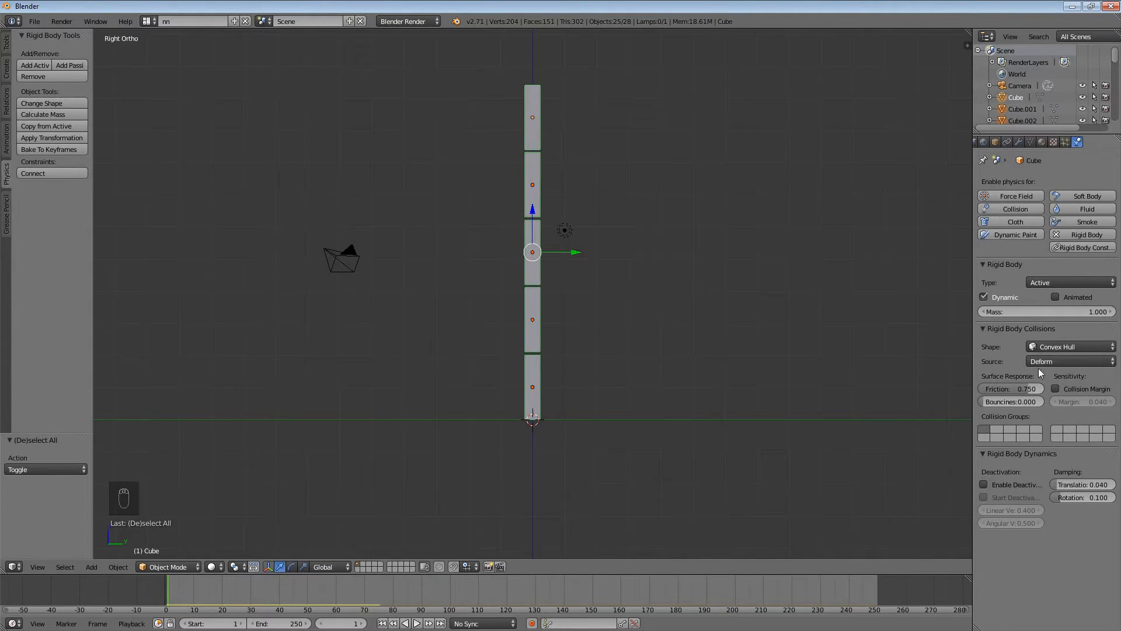
Try a friction of 0.779 on the active block with a test run of the simulation
{"action": "left_click", "coordinate": [1024, 389]}
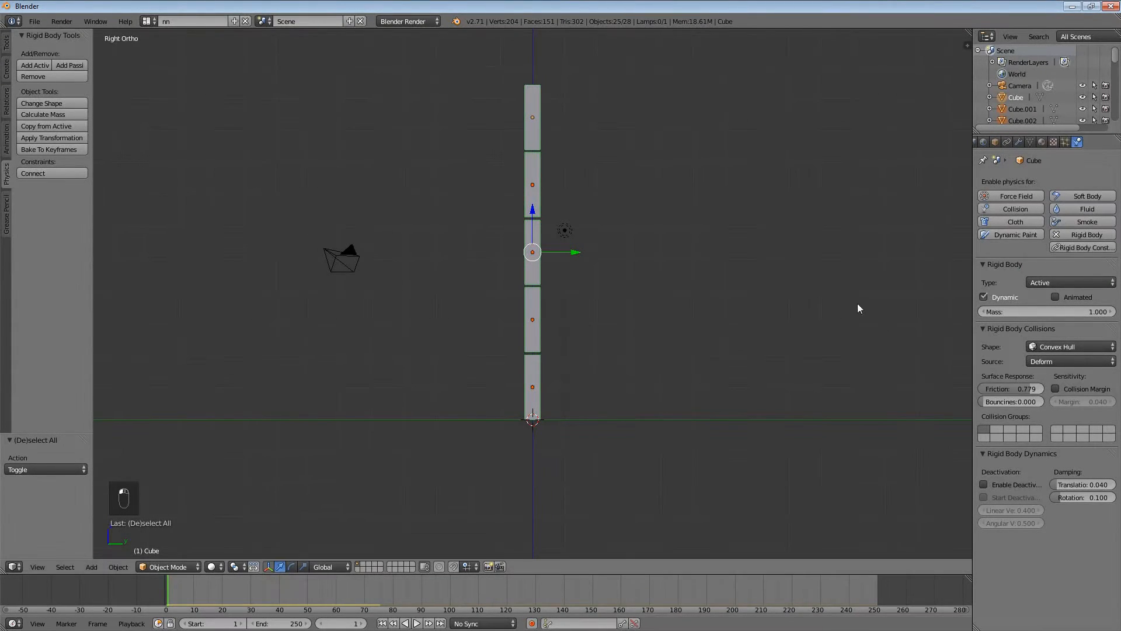
{"action": "key", "text": "alt+a"}
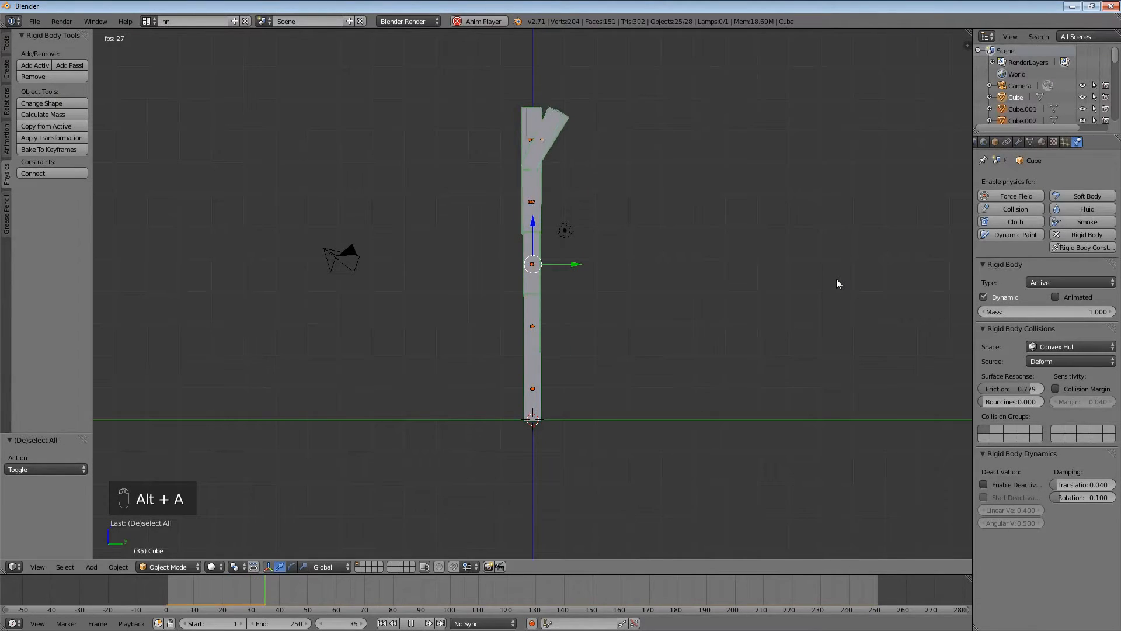
{"action": "key", "text": "Escape"}
Set the active block's mass to 0.02 and test the simulation
{"action": "left_click", "coordinate": [1047, 312]}
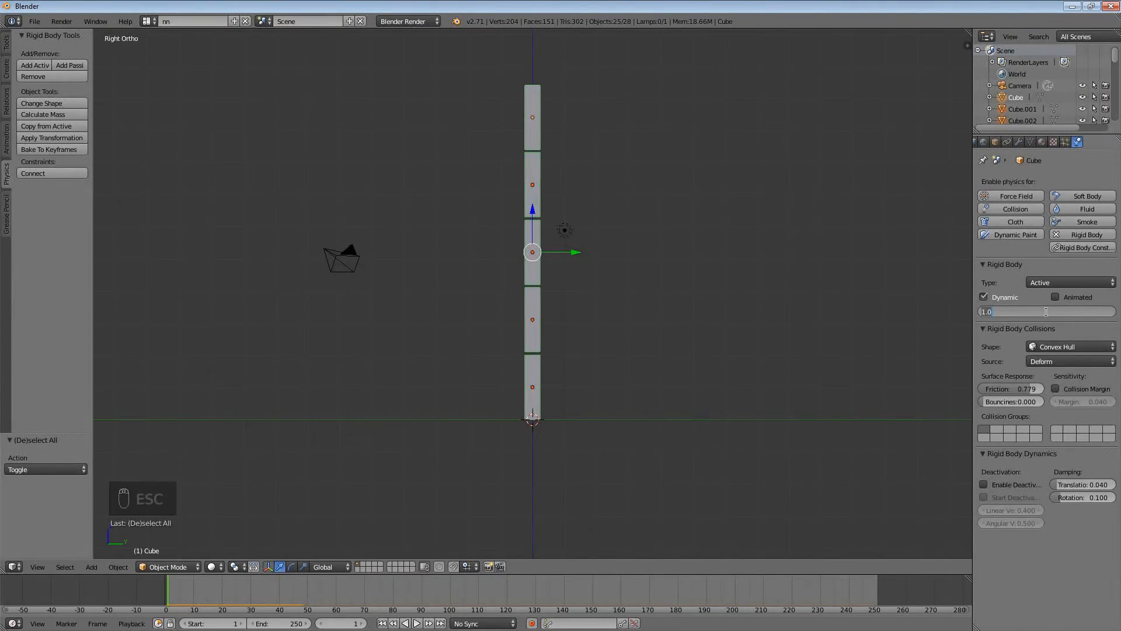
{"action": "key", "text": "BackSpace"}
{"action": "type", "text": ".02"}
{"action": "key", "text": "Return"}
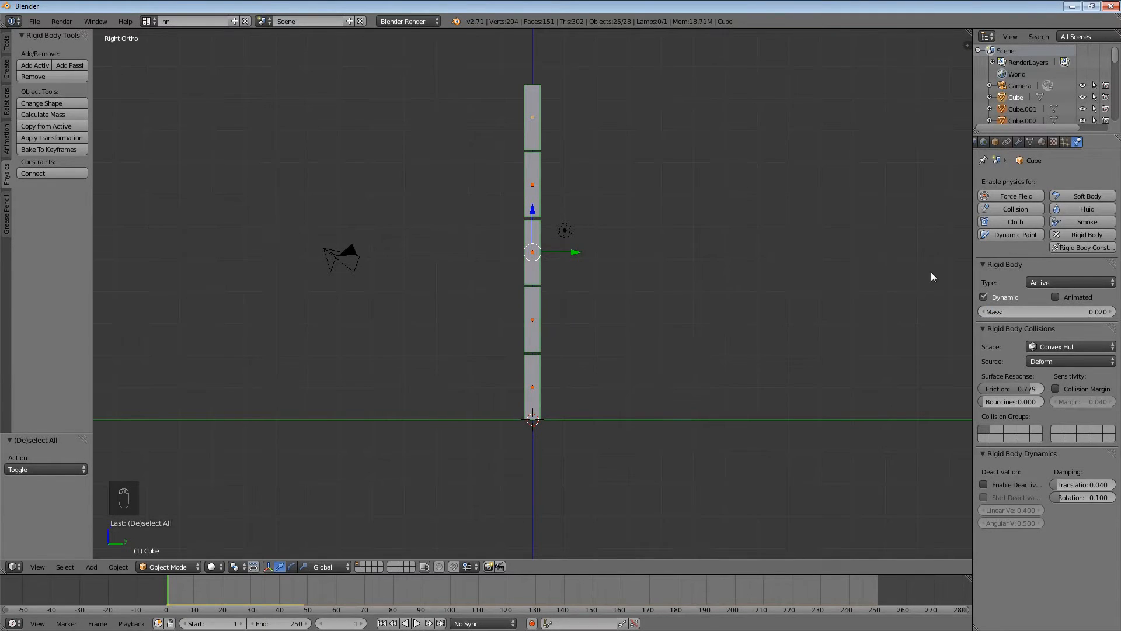
{"action": "key", "text": "alt+a"}
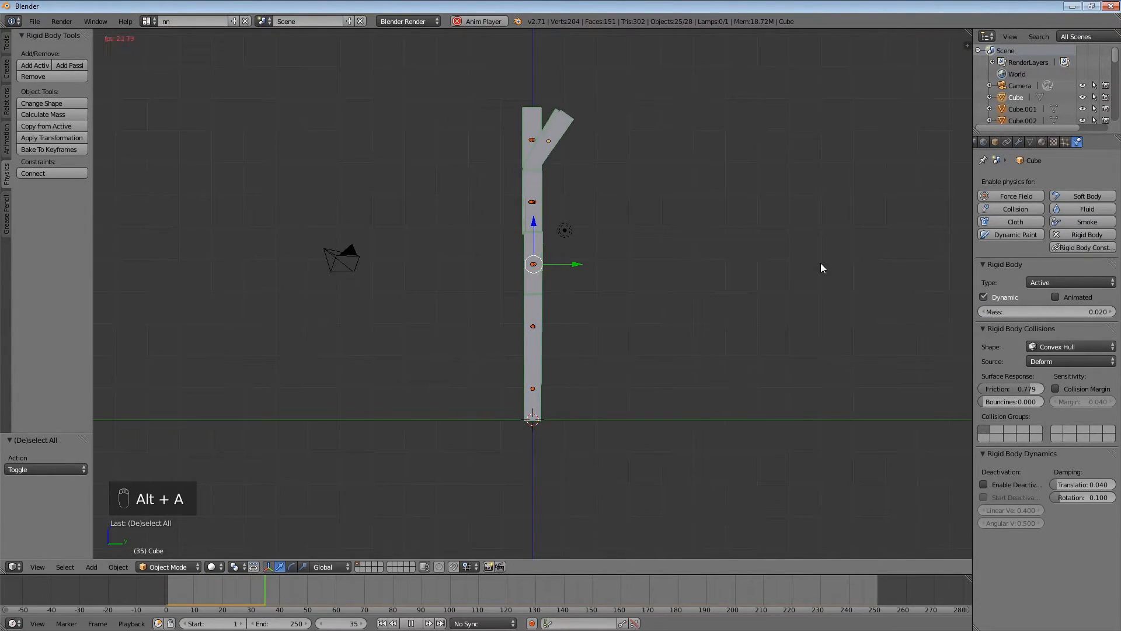
{"action": "key", "text": "Escape"}
Set the active block's friction to 0.75
{"action": "left_click", "coordinate": [1024, 390]}
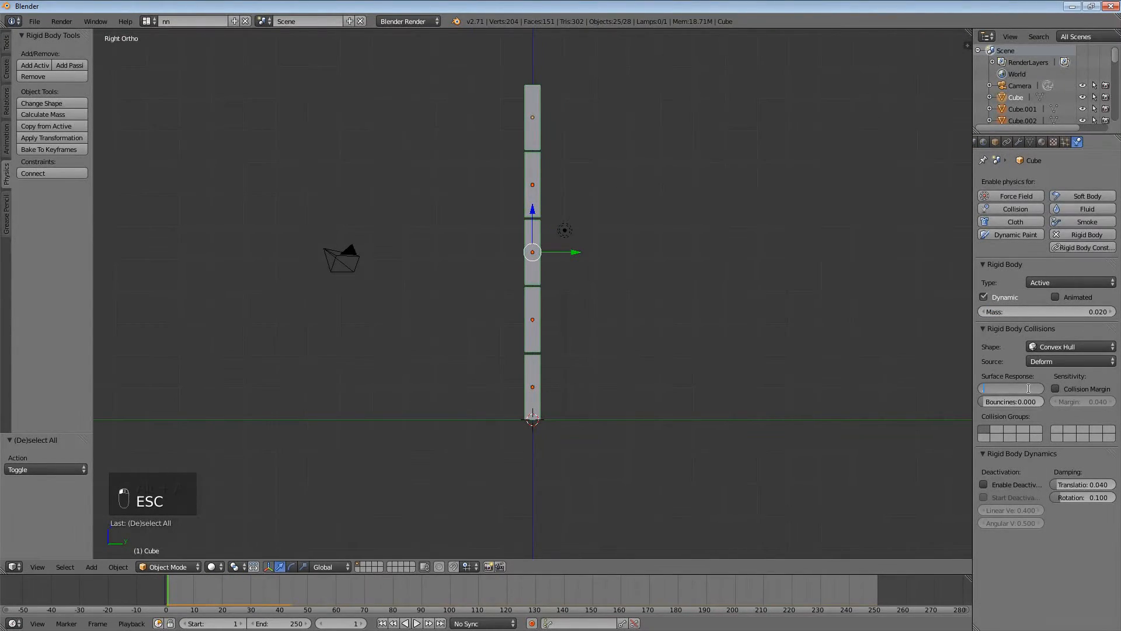
{"action": "type", "text": ".75"}
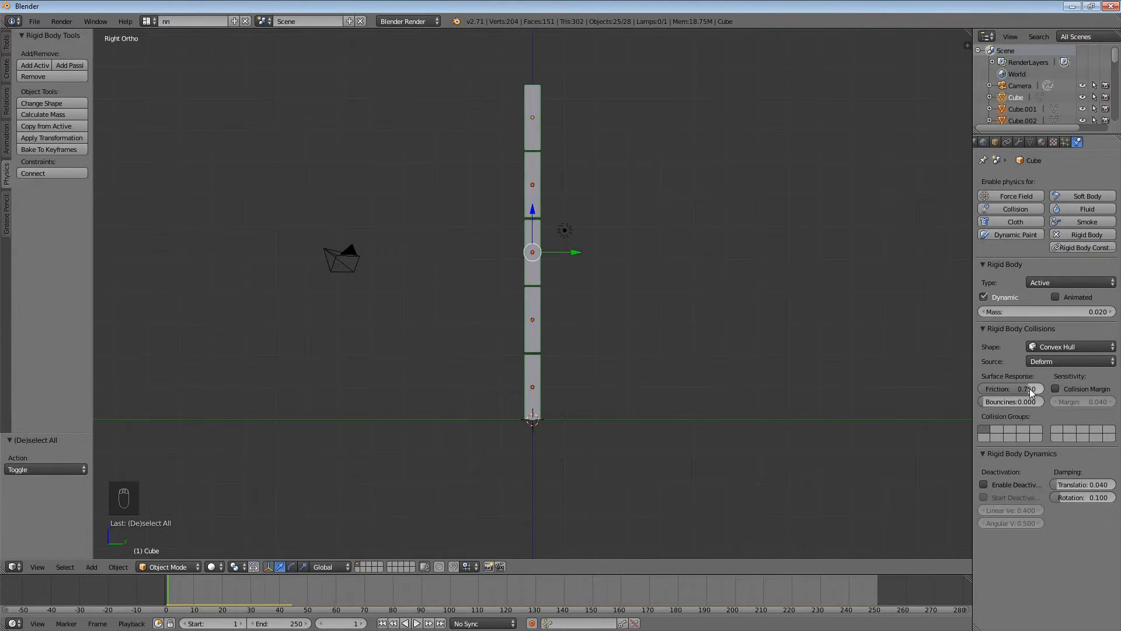
{"action": "key", "text": "Return"}
Copy the active block's rigid body settings to the other selected wall blocks and test the simulation
{"action": "mouse_move", "coordinate": [797, 265]}
{"action": "middle_mouse_down"}
{"action": "mouse_move", "coordinate": [826, 276]}
{"action": "mouse_move", "coordinate": [863, 266]}
{"action": "mouse_move", "coordinate": [808, 281]}
{"action": "middle_mouse_up"}
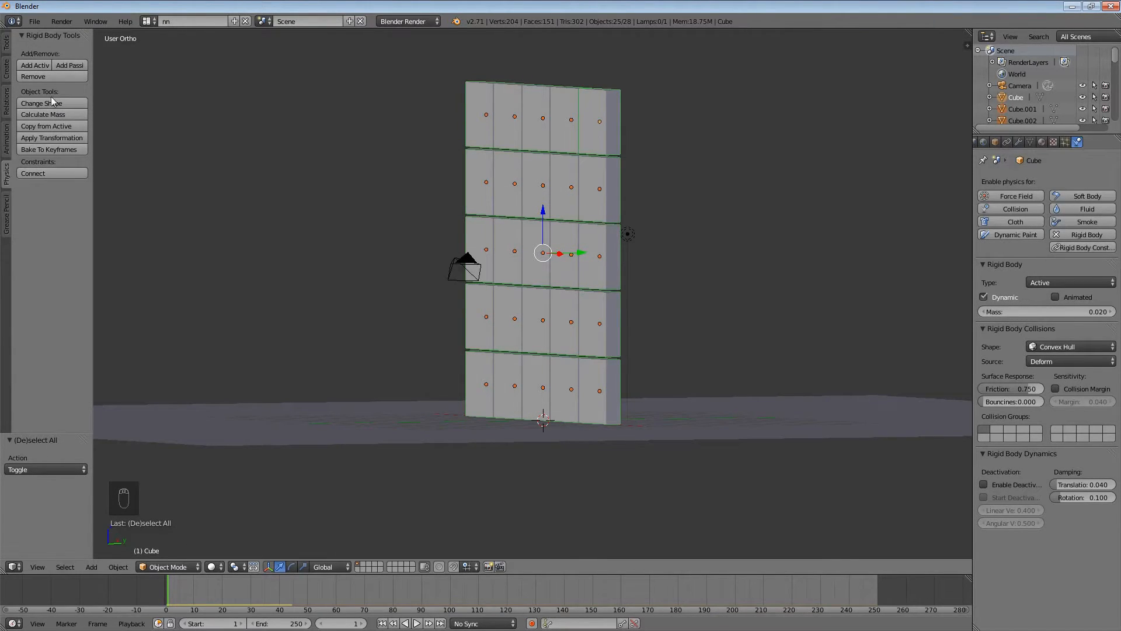
{"action": "left_click", "coordinate": [59, 126]}
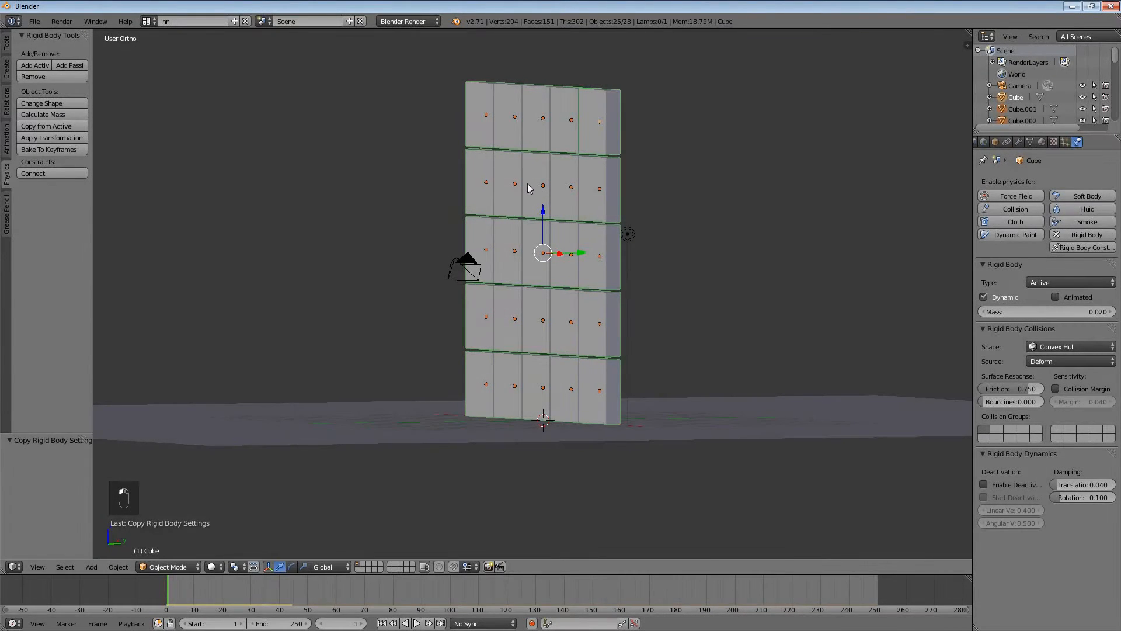
{"action": "key", "text": "alt+a"}
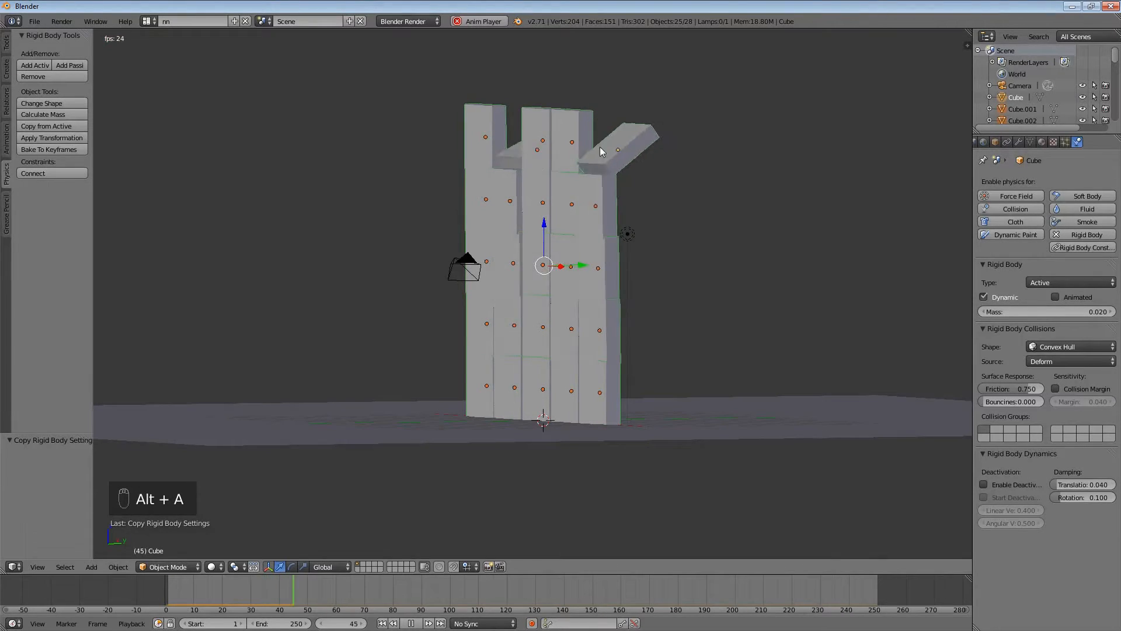
{"action": "key", "text": "Escape"}
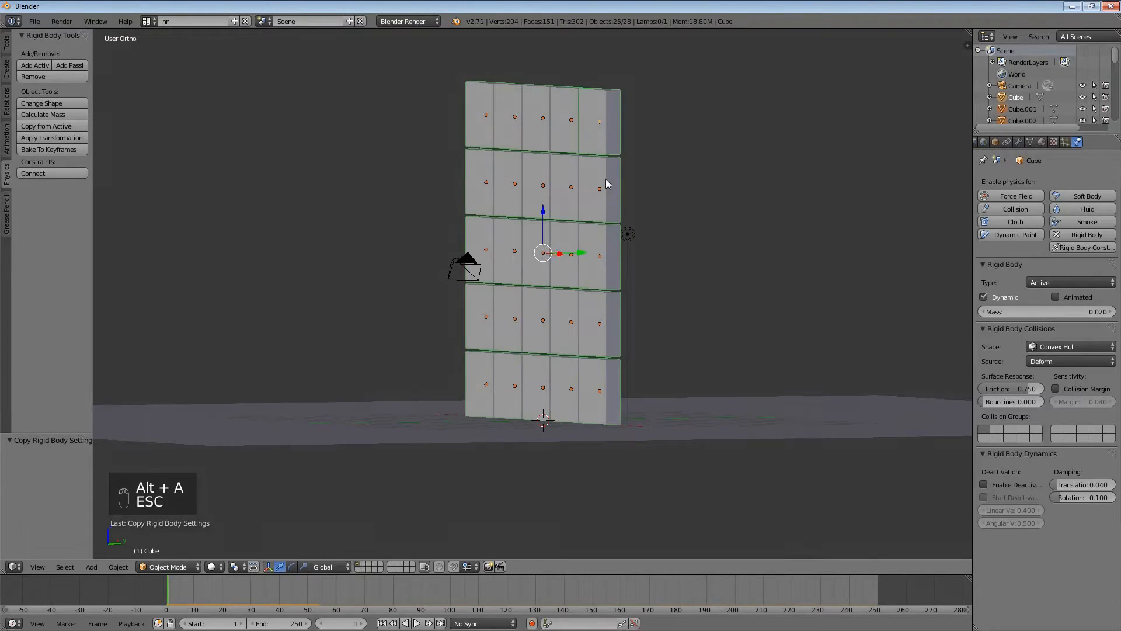
Enable the collision margin on the active block and test the simulation
{"action": "left_click", "coordinate": [1058, 389]}
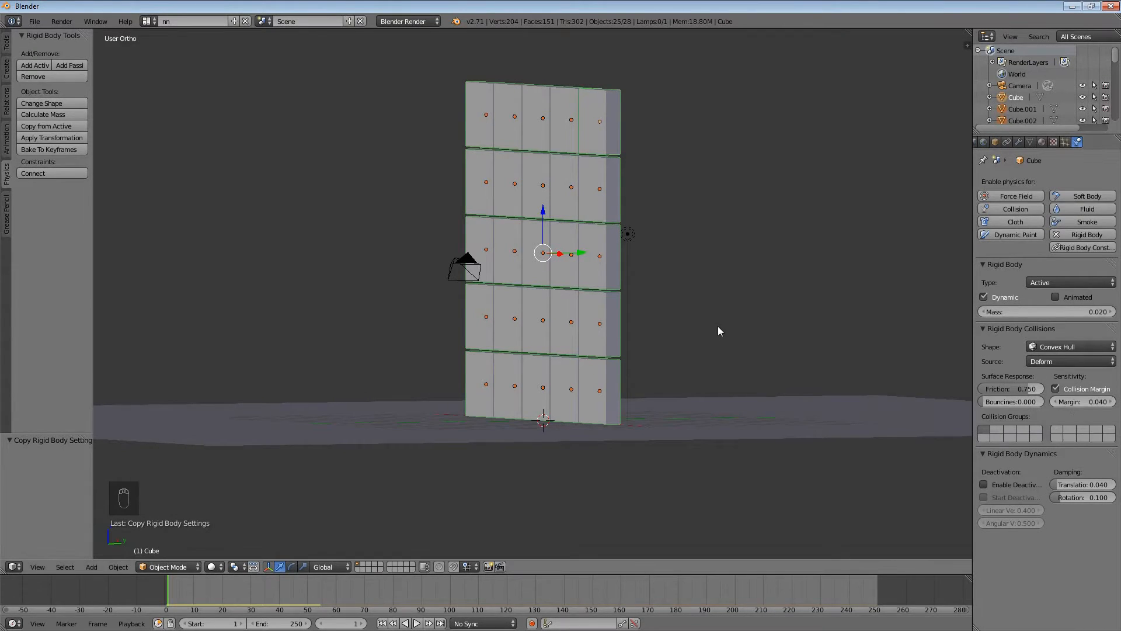
{"action": "key", "text": "alt+a"}
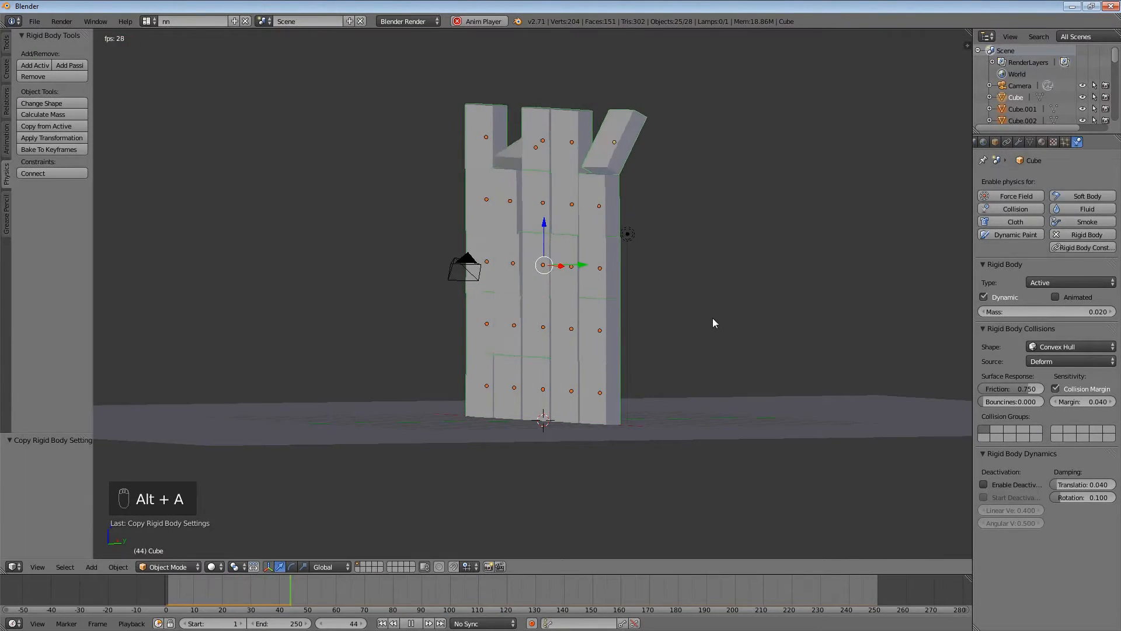
{"action": "key", "text": "Escape"}
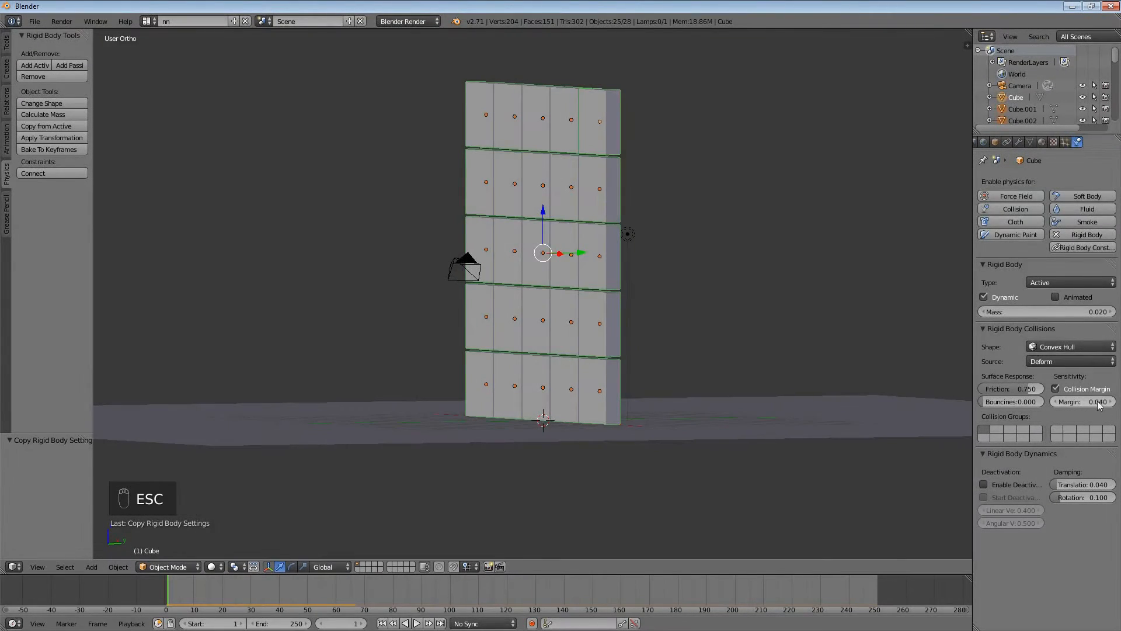
Set the active block's collision margin to 0.01 and test the simulation
{"action": "left_click", "coordinate": [1075, 402]}
{"action": "type", "text": "0.01"}
{"action": "key", "text": "Return"}
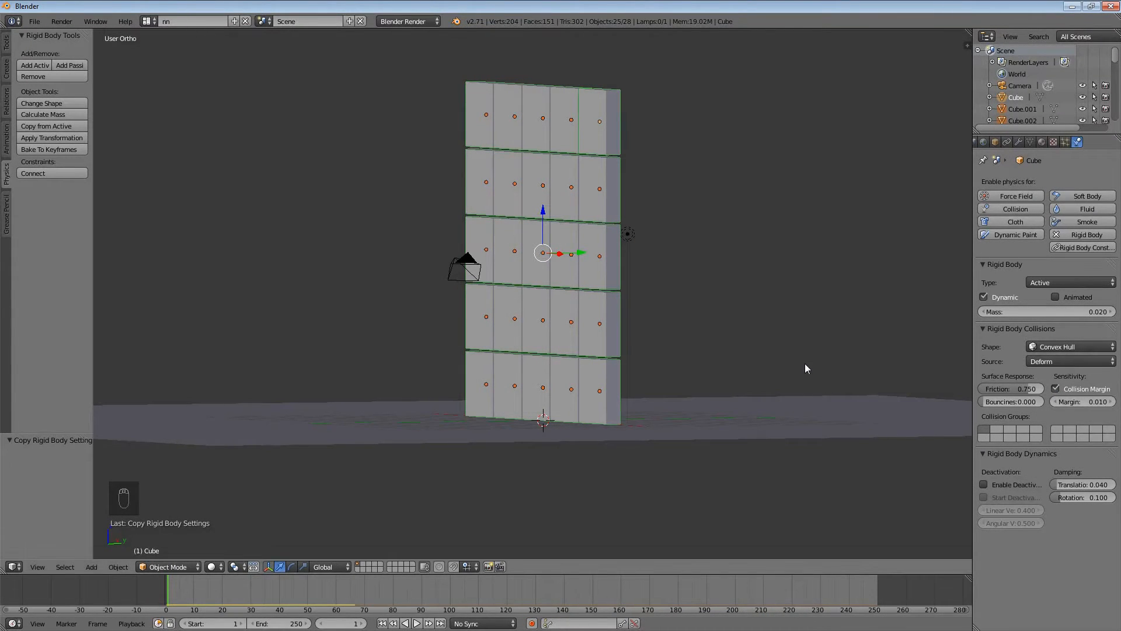
{"action": "key", "text": "alt+a"}
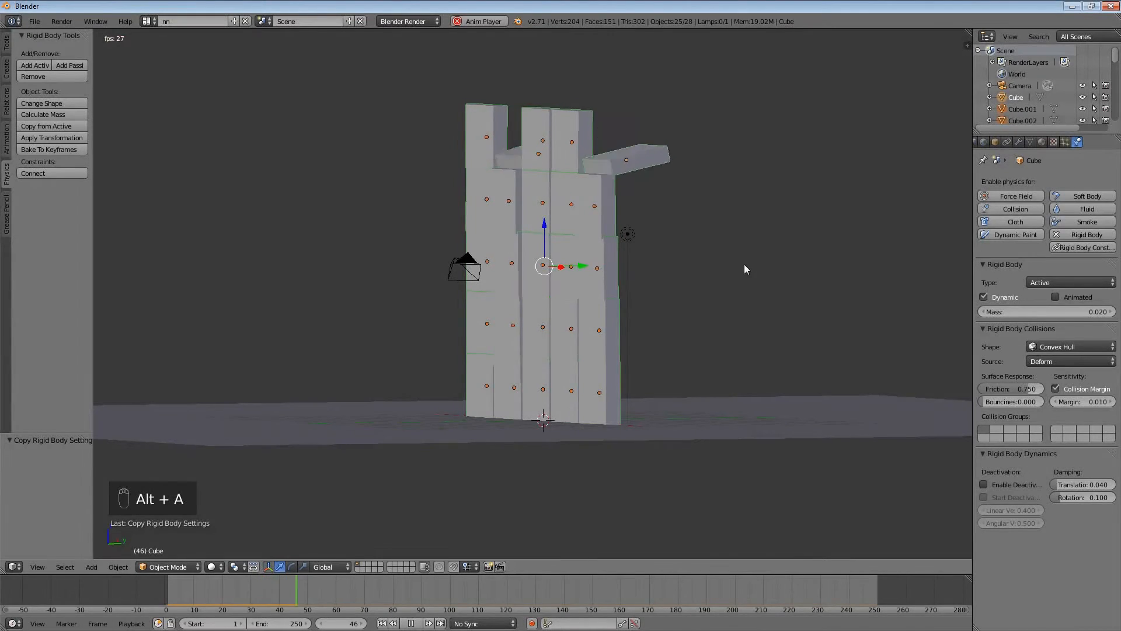
{"action": "key", "text": "Escape"}
Copy the active block's collision margin settings to the other wall blocks and play the simulation, checking the wall from several angles
{"action": "middle_click_drag", "start_coordinate": [737, 261], "coordinate": [707, 270]}
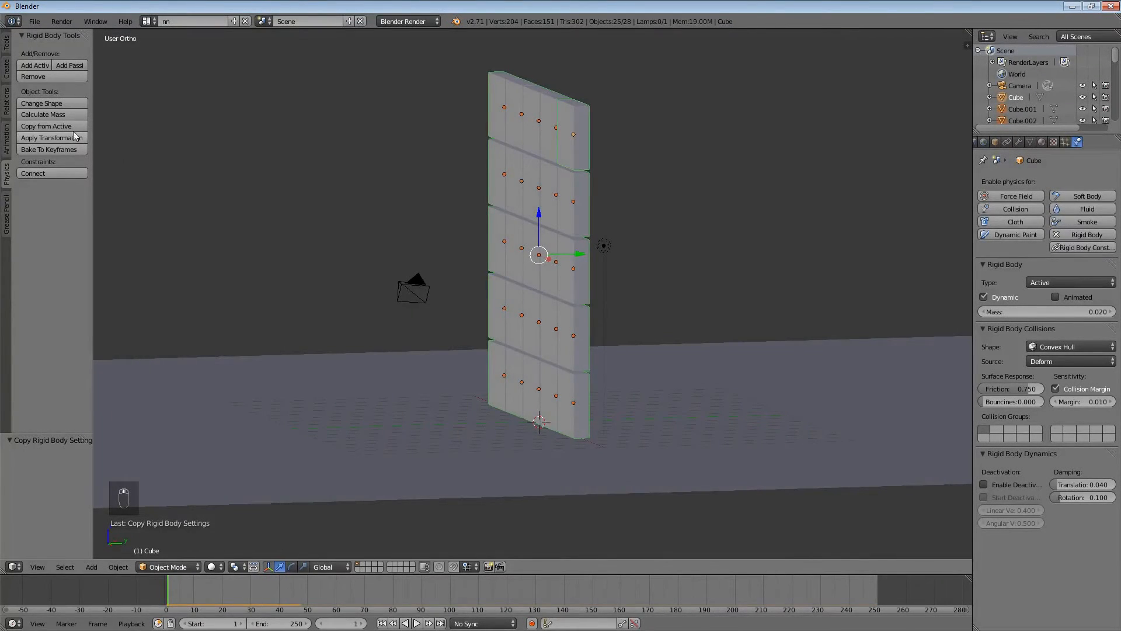
{"action": "key", "text": "alt+a"}
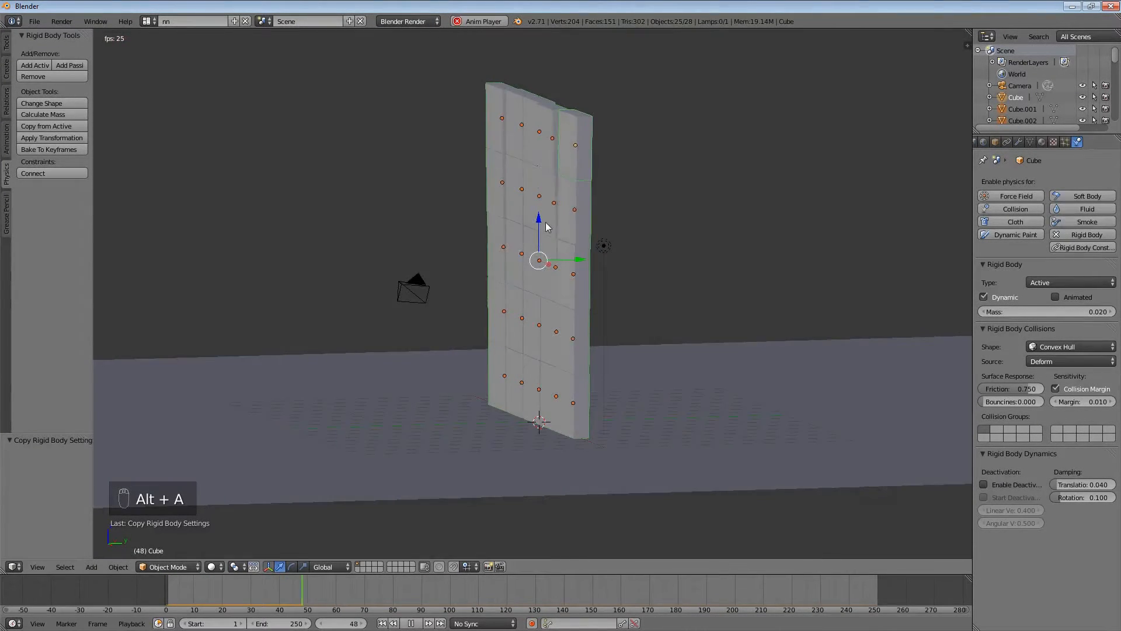
{"action": "middle_click_drag", "start_coordinate": [532, 233], "coordinate": [664, 352]}
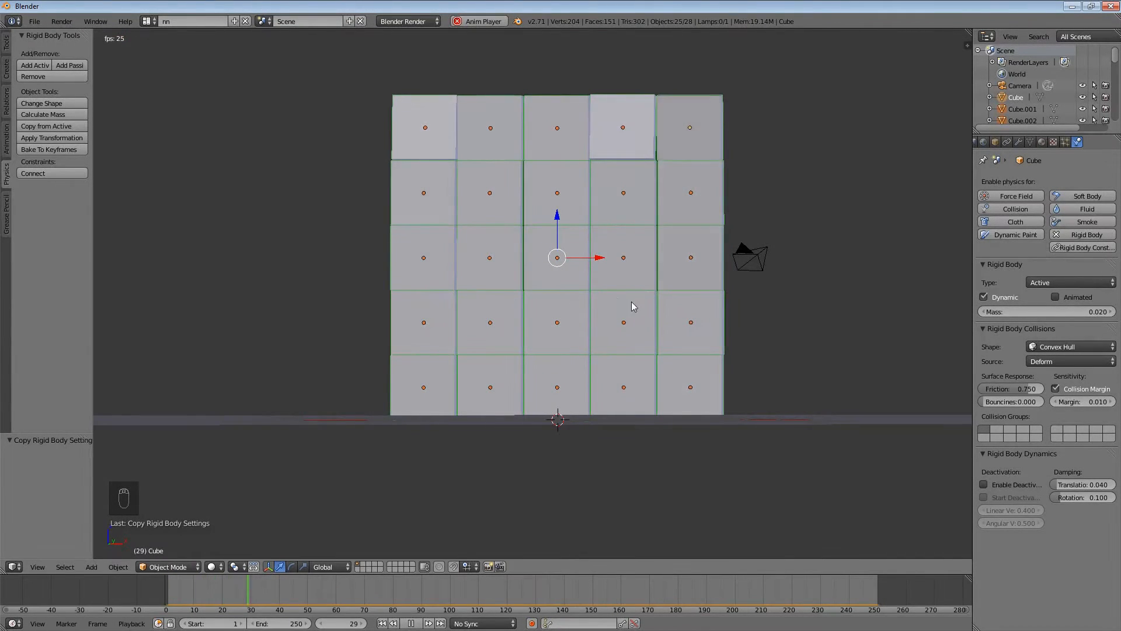
{"action": "key", "text": "Escape"}
Move all the wall blocks about 12.65 units along the Y axis and test the simulation from the side
{"action": "key", "text": "KP_3"}
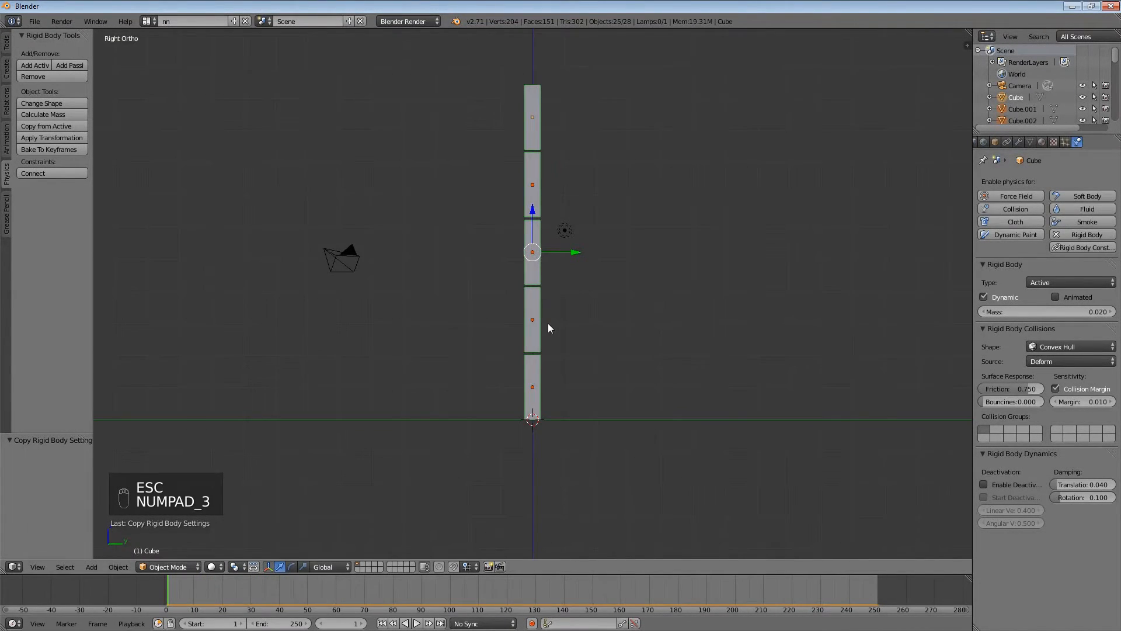
{"action": "key", "text": "a"}
{"action": "key", "text": "a"}
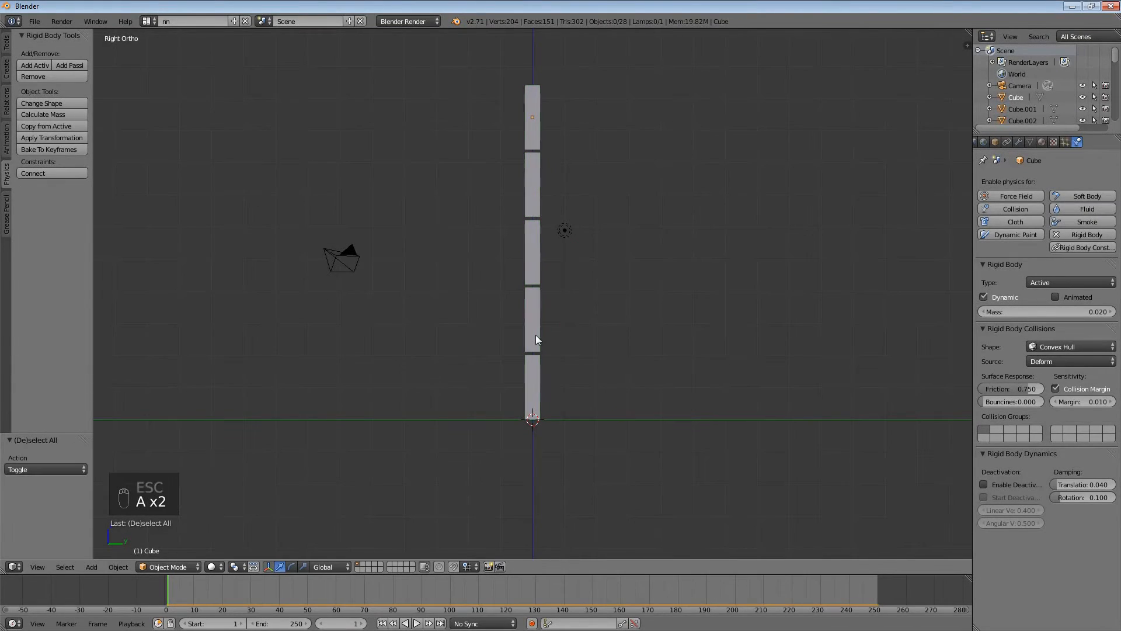
{"action": "key", "text": "b"}
{"action": "left_click_drag", "start_coordinate": [510, 85], "coordinate": [535, 385]}
{"action": "key", "text": "g"}
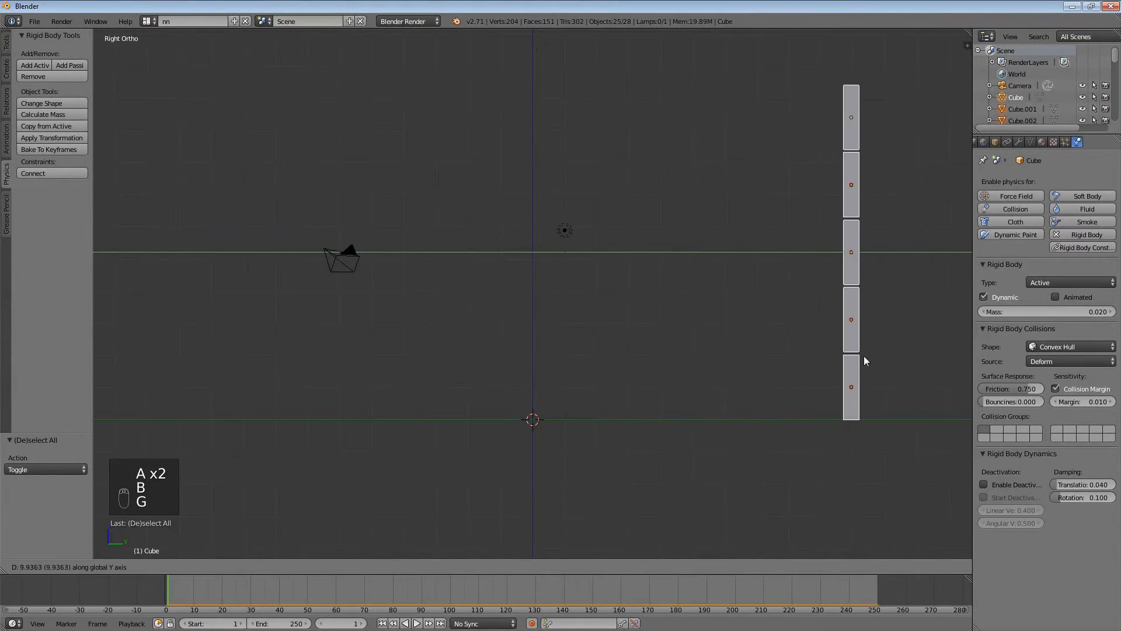
{"action": "left_click", "coordinate": [926, 367]}
{"action": "key", "text": "alt+a"}
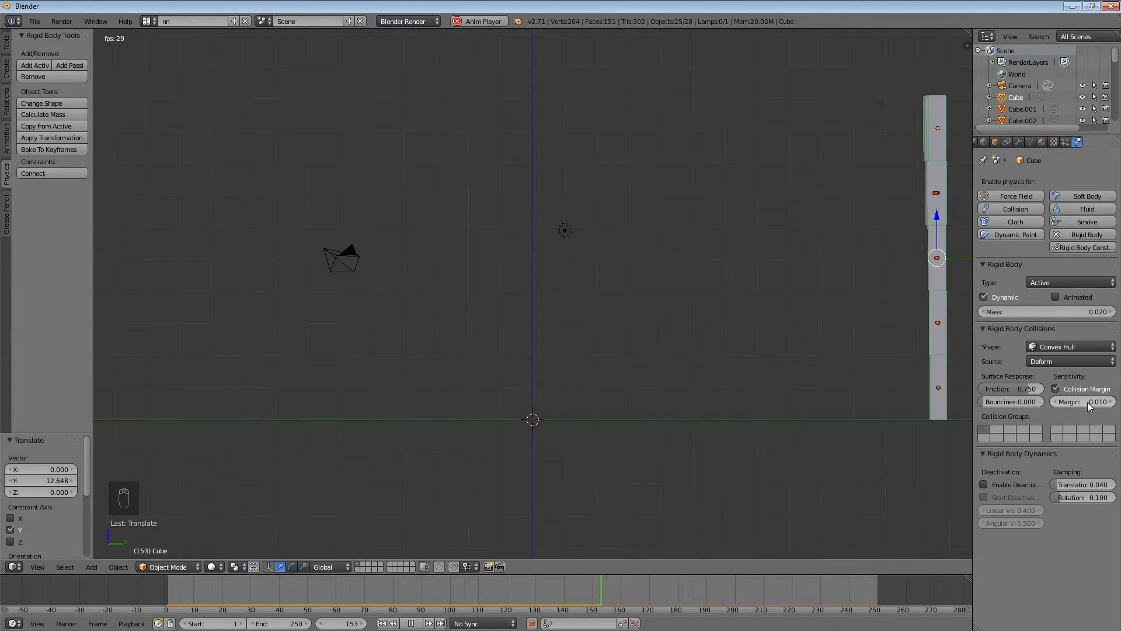
{"action": "key", "text": "Escape"}
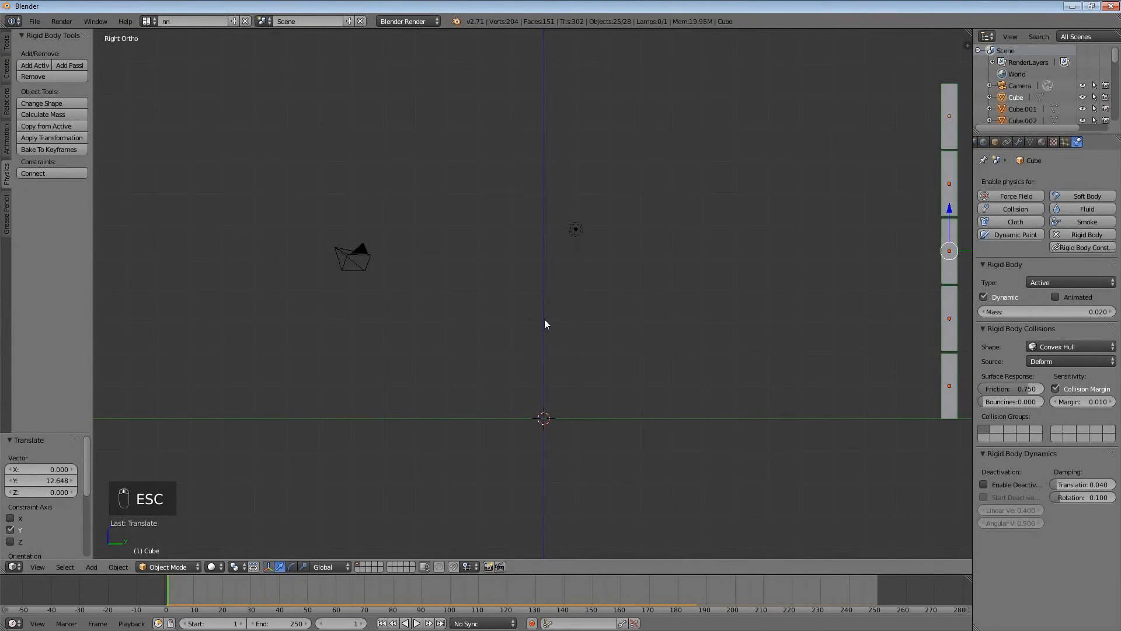
Add a cylinder mesh with 16 vertices at the 3D cursor
{"action": "key", "text": "shift+a"}
{"action": "mouse_move", "coordinate": [557, 287]}
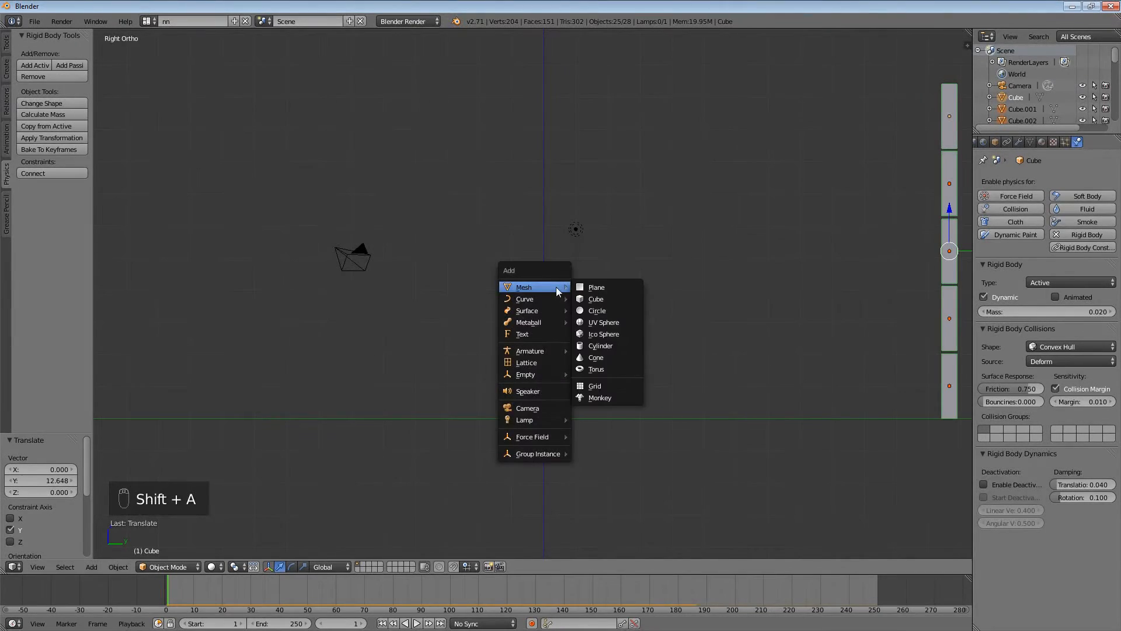
{"action": "key", "text": "shift+a"}
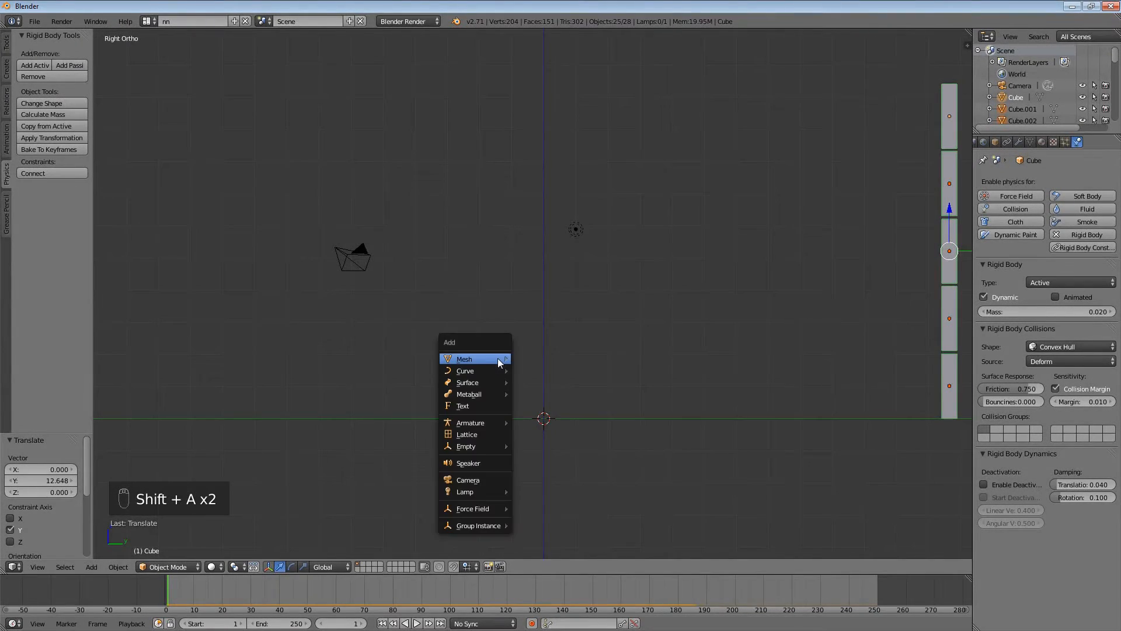
{"action": "mouse_move", "coordinate": [500, 363]}
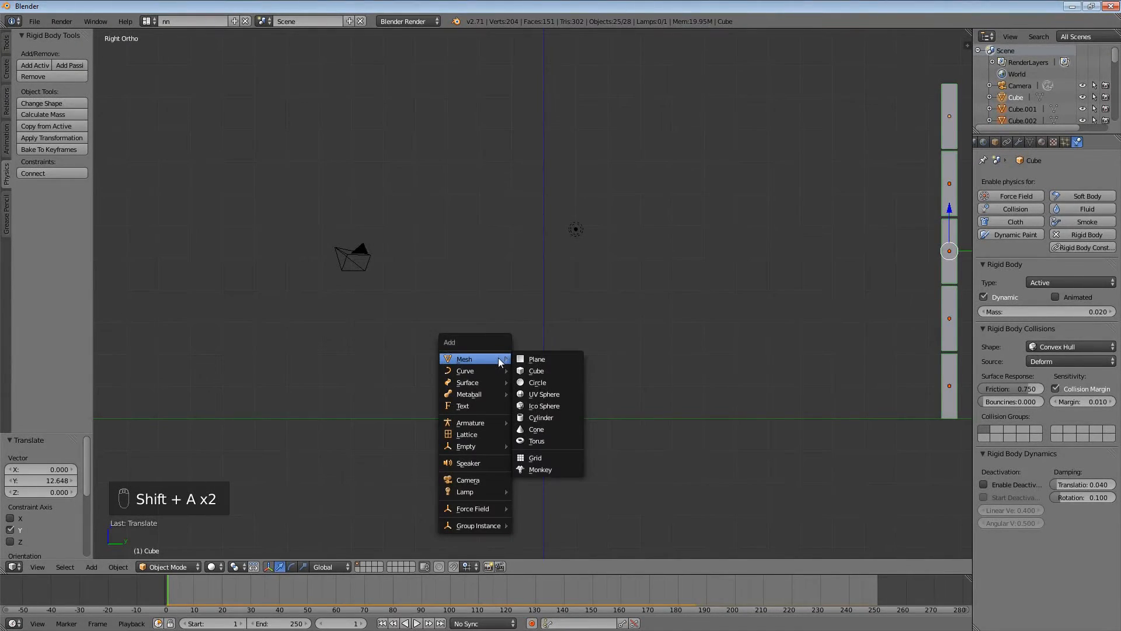
{"action": "left_click", "coordinate": [542, 417]}
{"action": "left_click", "coordinate": [54, 469]}
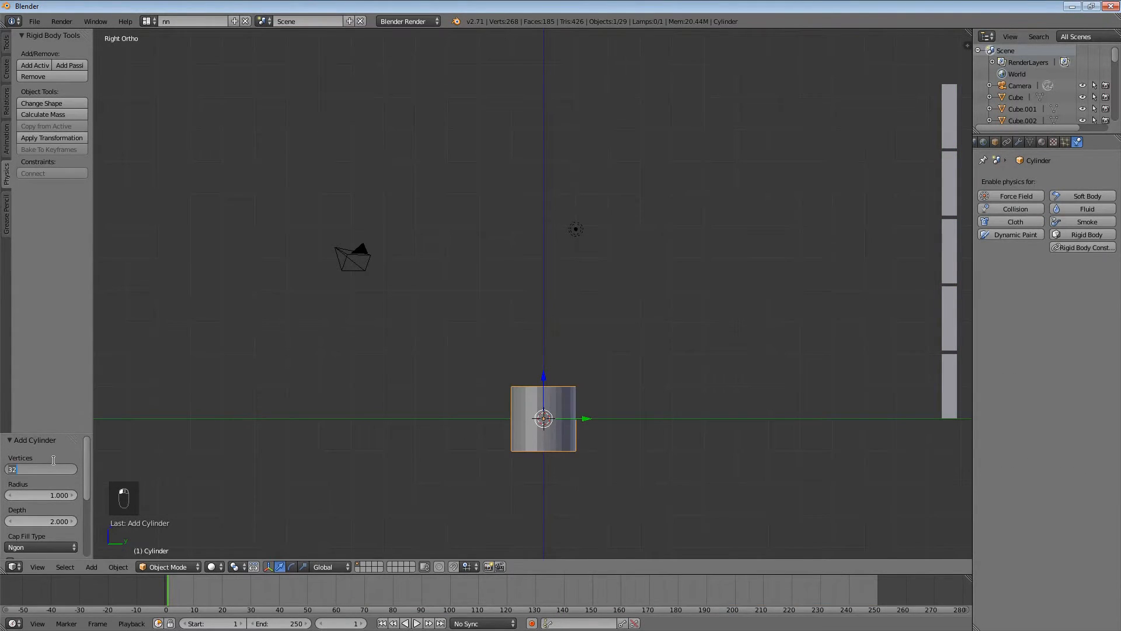
{"action": "type", "text": "16"}
{"action": "key", "text": "Return"}
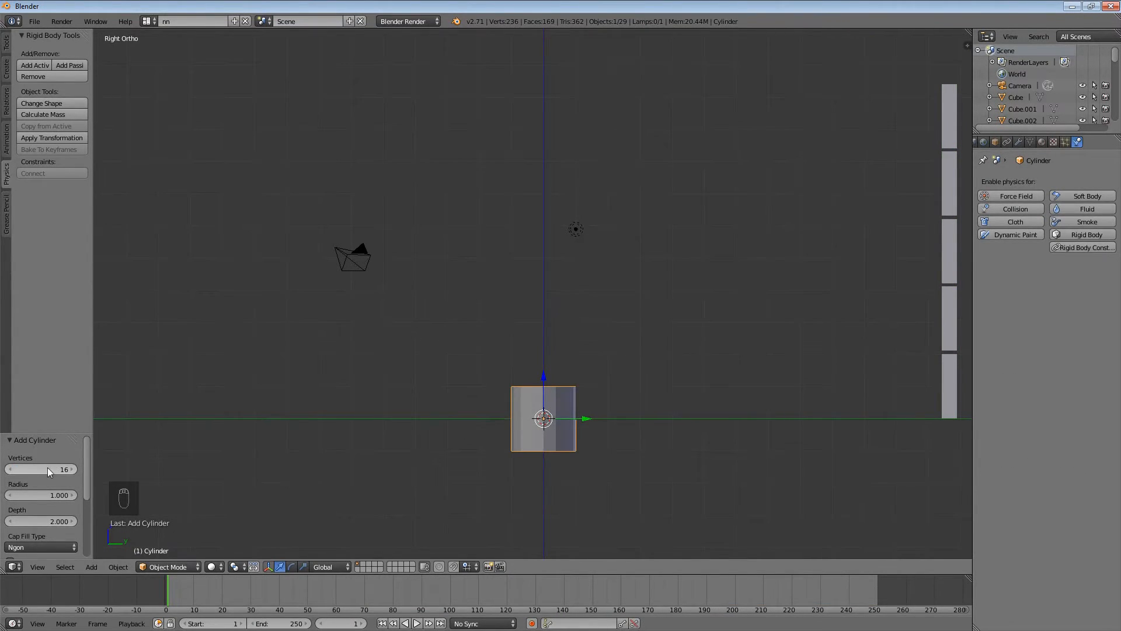
Rotate the cylinder 90° in the side view and raise it about 4.64 units along Z
{"action": "key", "text": "r"}
{"action": "key", "text": "9"}
{"action": "key", "text": "0"}
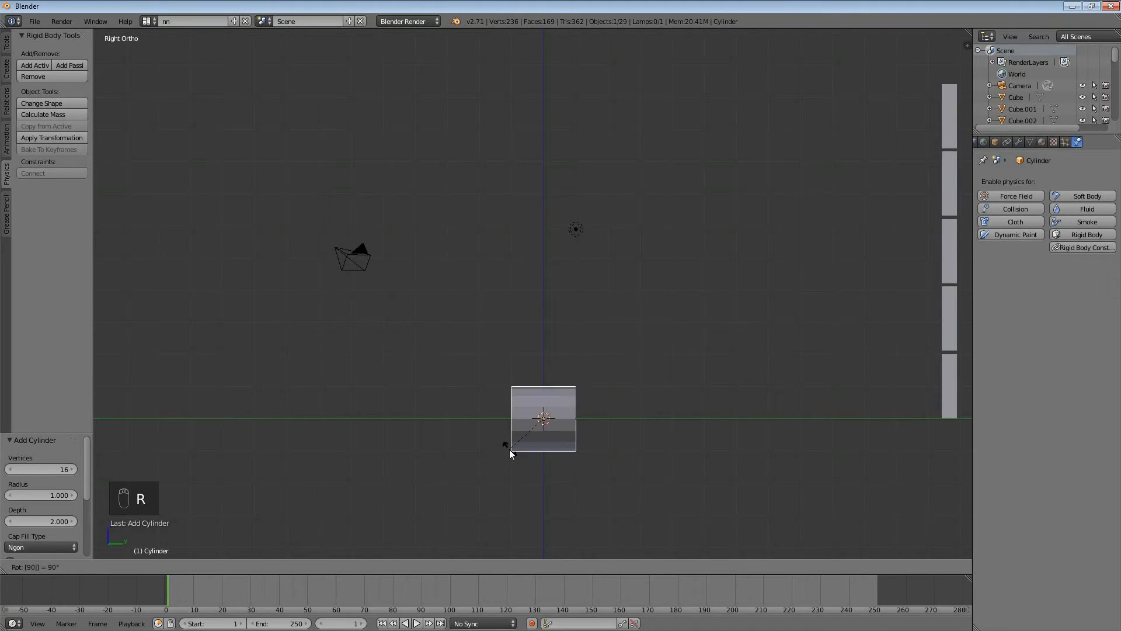
{"action": "key", "text": "Return"}
{"action": "key", "text": "g"}
{"action": "key", "text": "z"}
{"action": "left_click", "coordinate": [517, 300]}
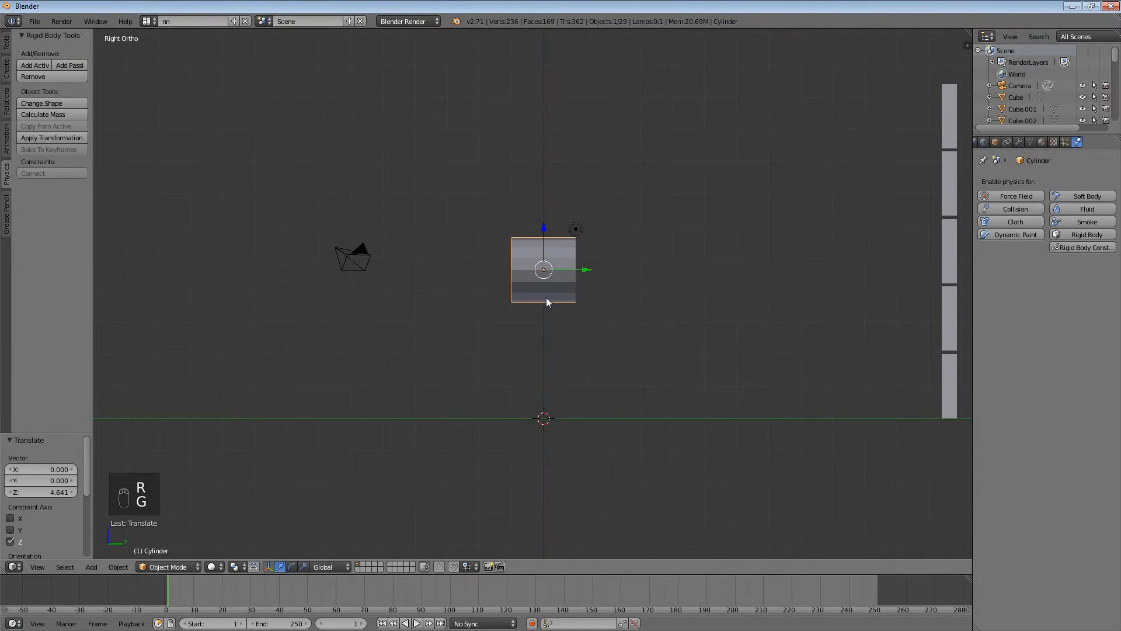
Scale the cylinder's whole mesh to about 0.51 in Edit Mode
{"action": "key", "text": "Tab"}
{"action": "key", "text": "s"}
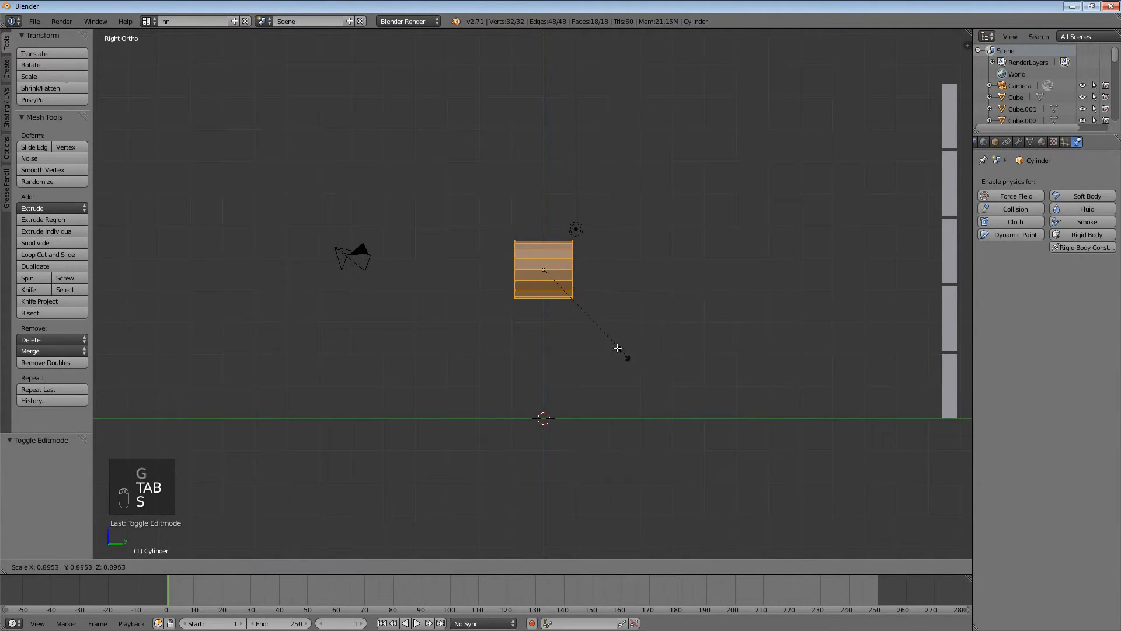
{"action": "left_click", "coordinate": [591, 315]}
Try to box-select the vertices of the cylinder's wall-facing end, inspecting the selection from an angle
{"action": "scroll", "coordinate": [590, 315], "scroll_direction": "up", "scroll_amount": 2}
{"action": "middle_click_drag", "start_coordinate": [541, 317], "coordinate": [437, 336], "text": "shift"}
{"action": "scroll", "coordinate": [493, 318], "scroll_direction": "up", "scroll_amount": 2}
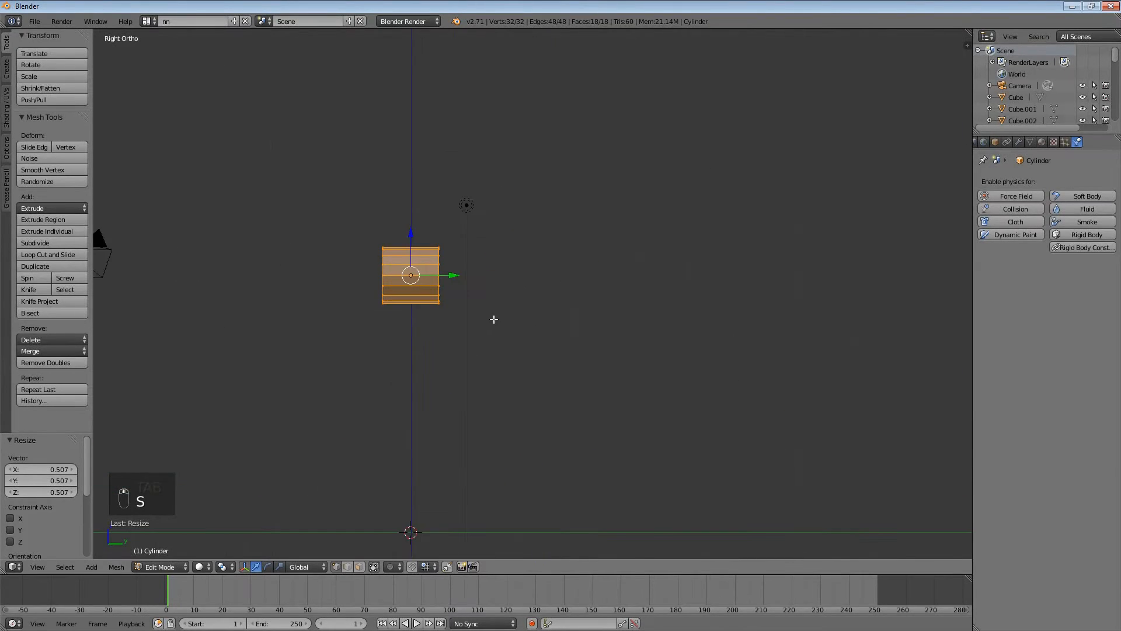
{"action": "key", "text": "a"}
{"action": "key", "text": "b"}
{"action": "left_click_drag", "start_coordinate": [403, 227], "coordinate": [466, 372]}
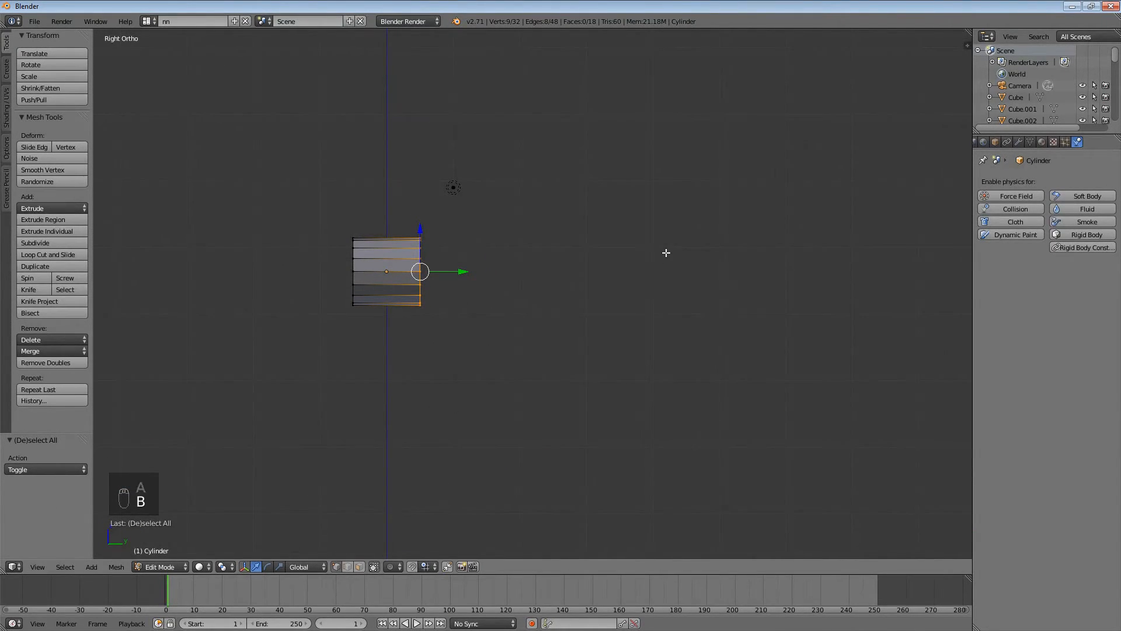
{"action": "middle_click_drag", "start_coordinate": [667, 252], "coordinate": [621, 261]}
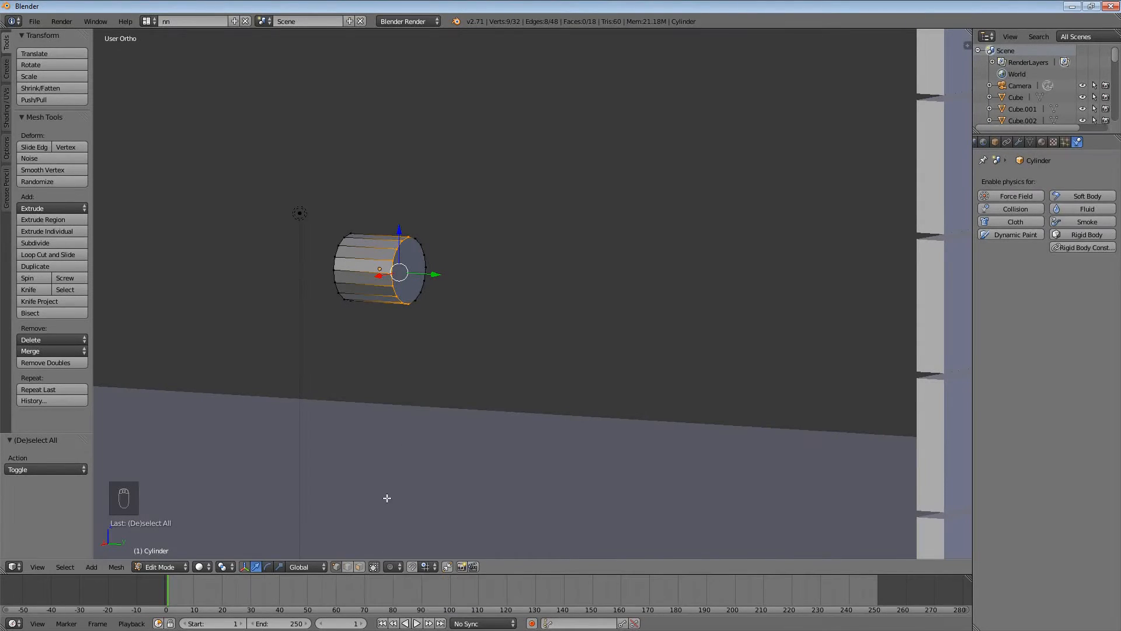
{"action": "key", "text": "KP_3"}
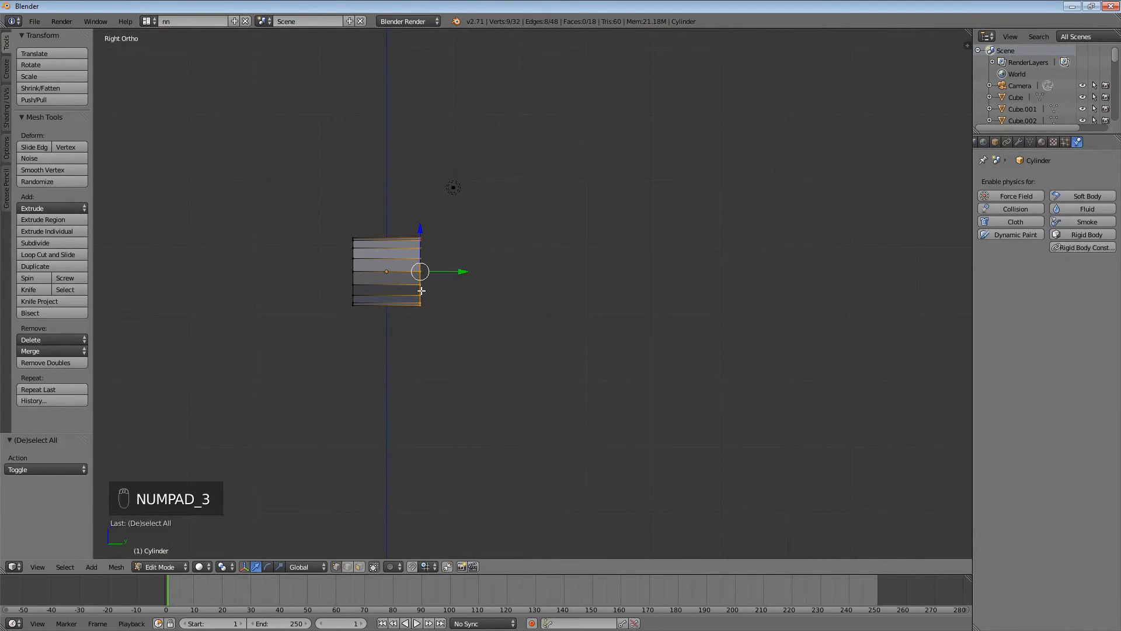
{"action": "middle_click_drag", "start_coordinate": [462, 361], "coordinate": [408, 313]}
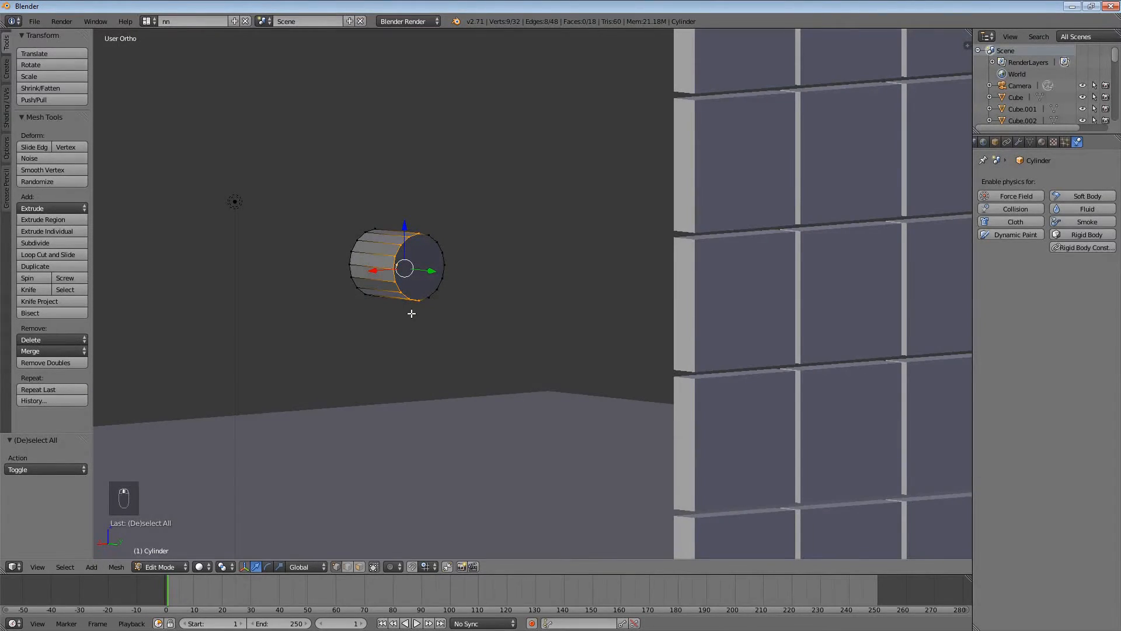
{"action": "key", "text": "KP_3"}
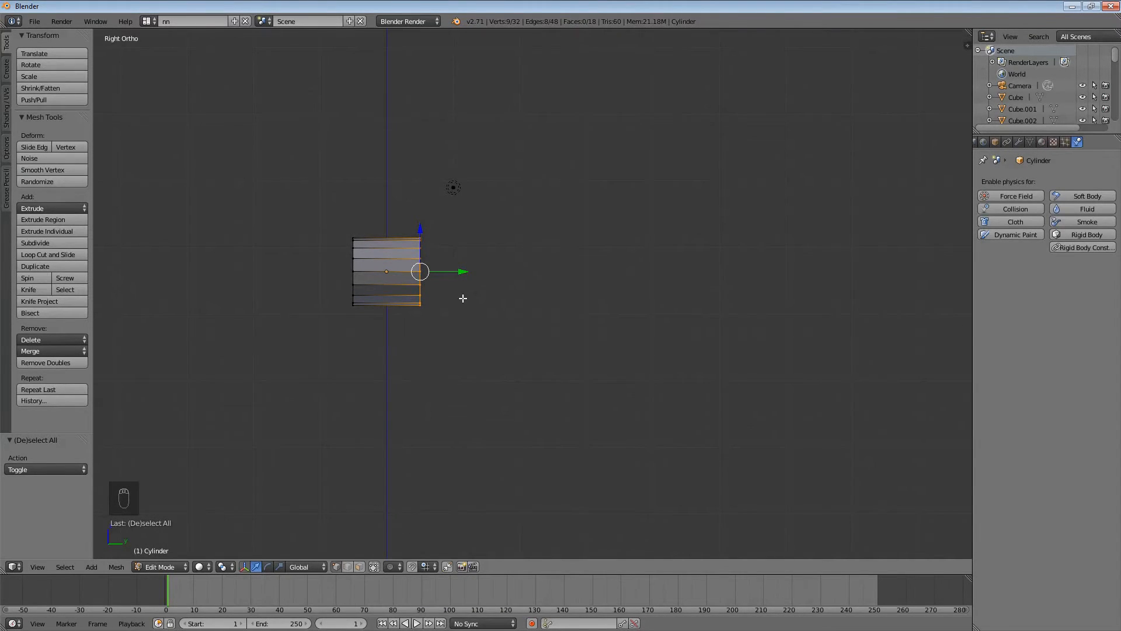
Select the entire wall-facing end of the cylinder, including hidden vertices, and move it about 0.97 along Y
{"action": "key", "text": "a"}
{"action": "key", "text": "b"}
{"action": "left_click_drag", "start_coordinate": [395, 202], "coordinate": [481, 348]}
{"action": "middle_click_drag", "start_coordinate": [482, 348], "coordinate": [392, 345]}
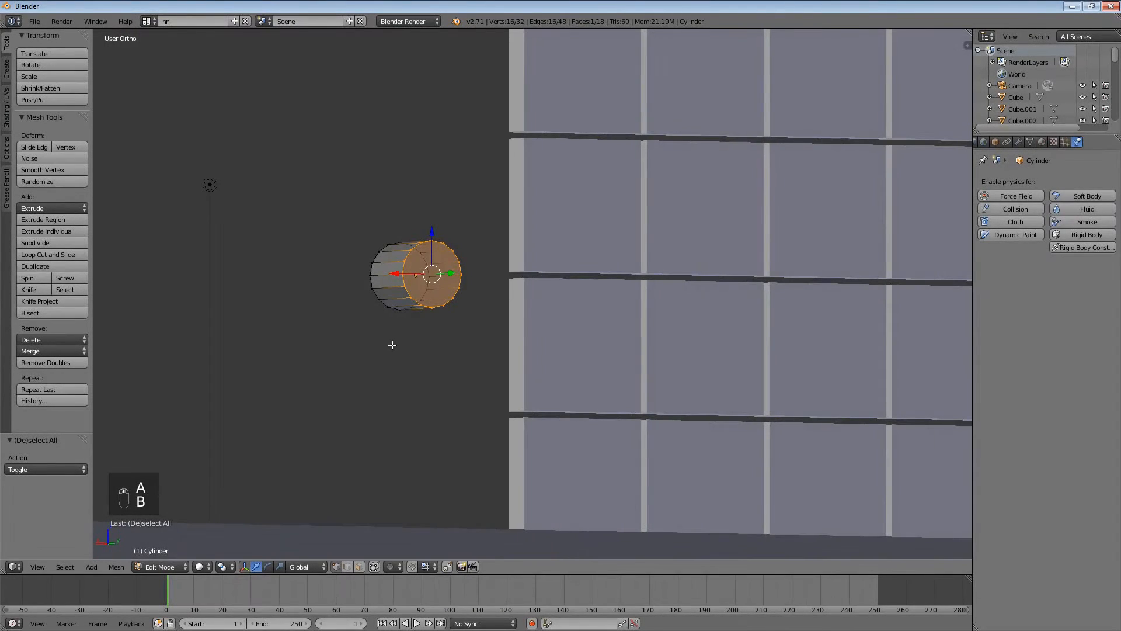
{"action": "key", "text": "KP_1"}
{"action": "key", "text": "KP_3"}
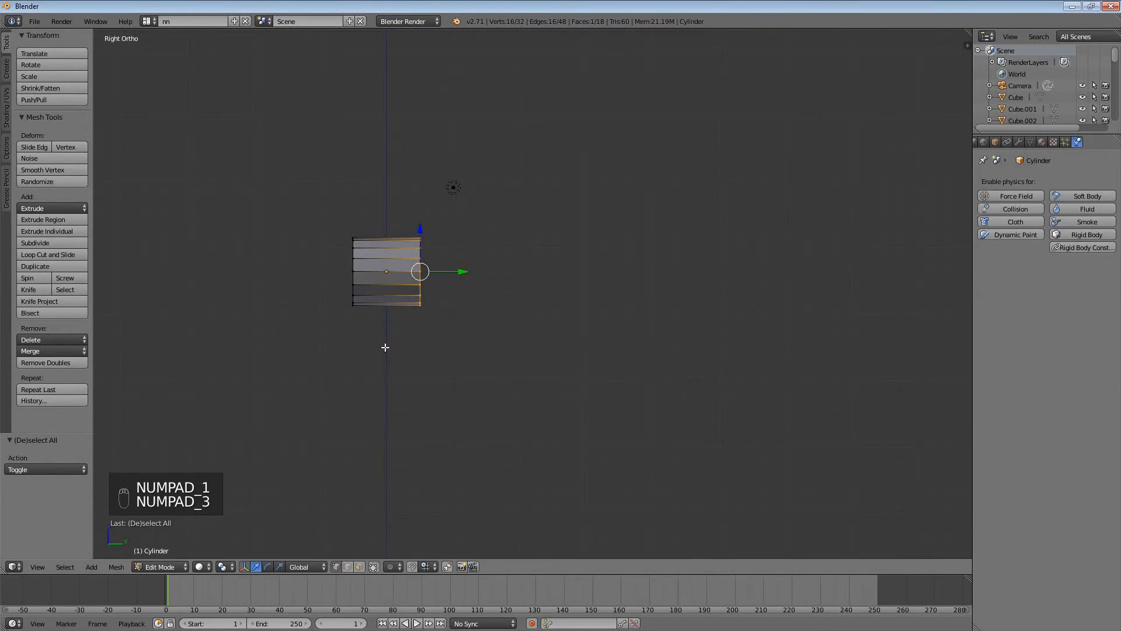
{"action": "scroll", "coordinate": [400, 335], "scroll_direction": "down", "scroll_amount": 3}
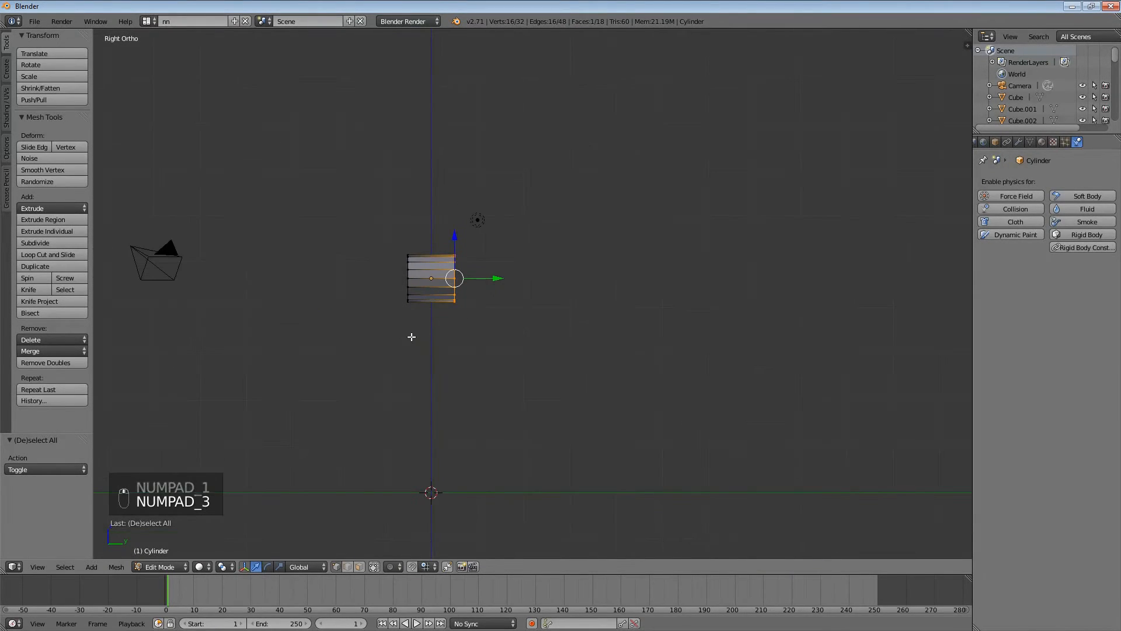
{"action": "key", "text": "g"}
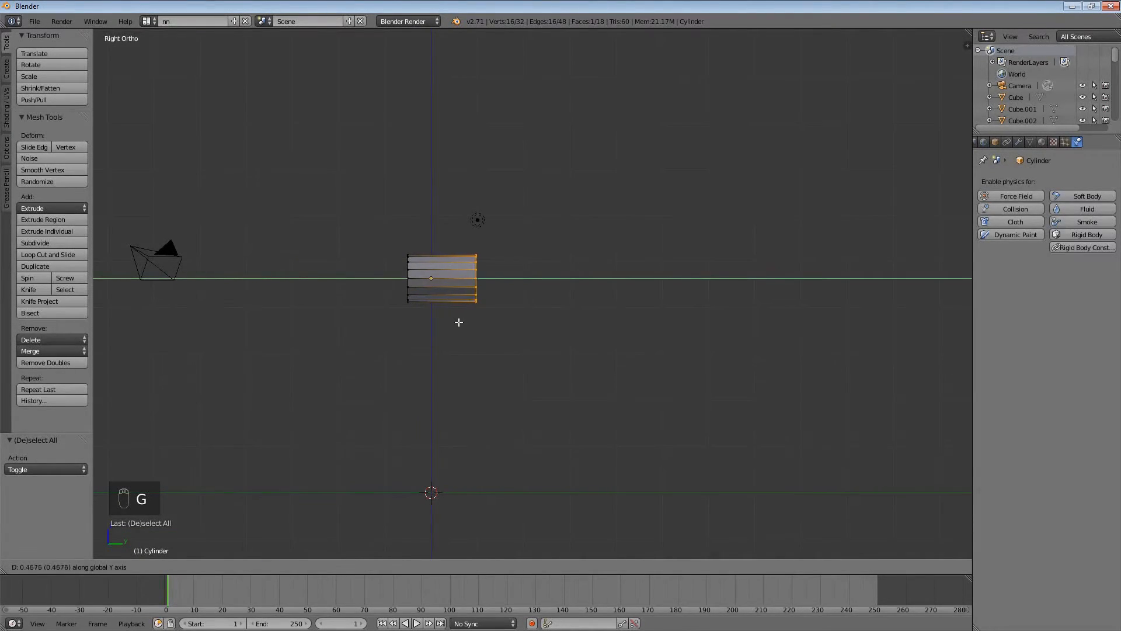
{"action": "left_click", "coordinate": [501, 313]}
Extrude the end face about 0.13 and scale it to about 0.79 as a shoulder, then extrude about 1.25 along Y
{"action": "key", "text": "e"}
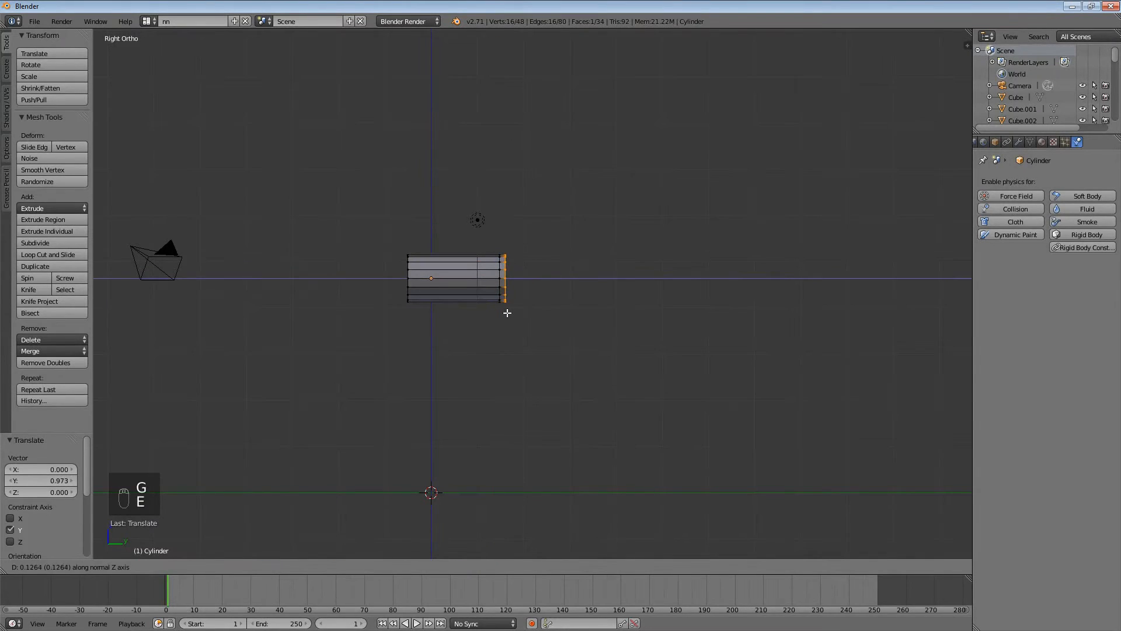
{"action": "left_click", "coordinate": [507, 313]}
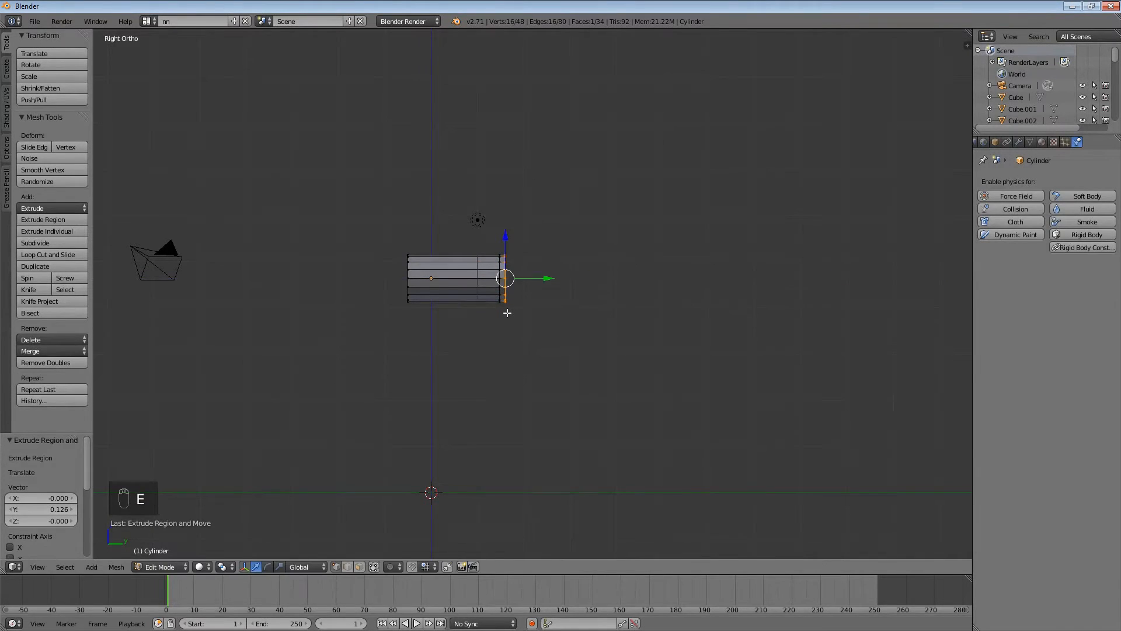
{"action": "left_click", "coordinate": [544, 327]}
{"action": "key", "text": "e"}
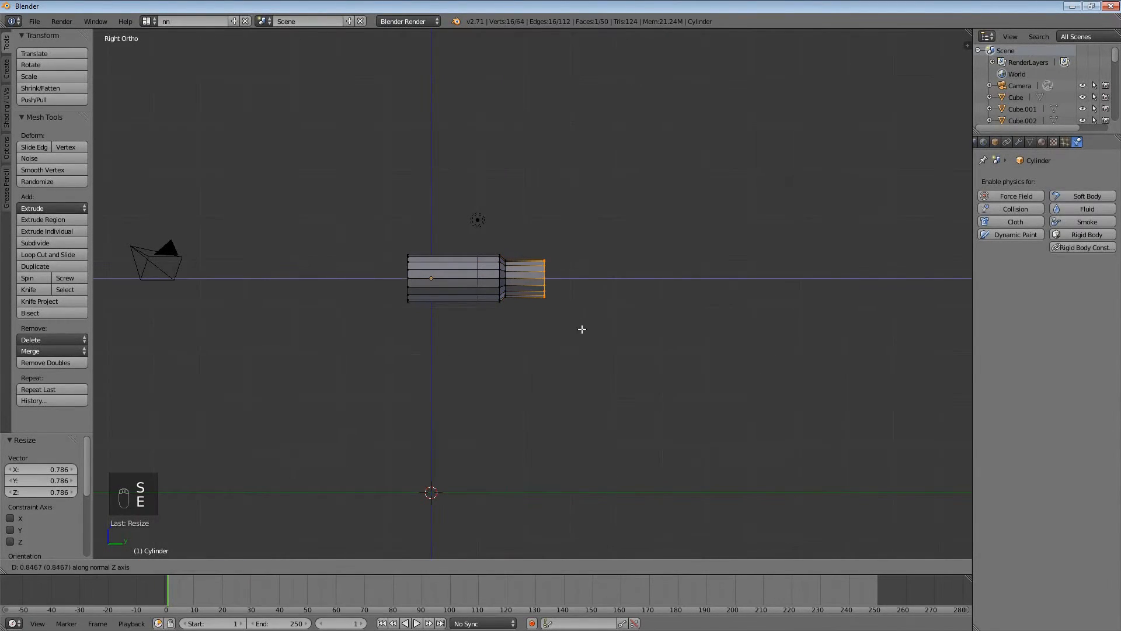
{"action": "left_click", "coordinate": [597, 329]}
Form a second shoulder from a short extrusion scaled to about 0.7 and shifted back 0.05, and extrude its end about 0.81
{"action": "key", "text": "e"}
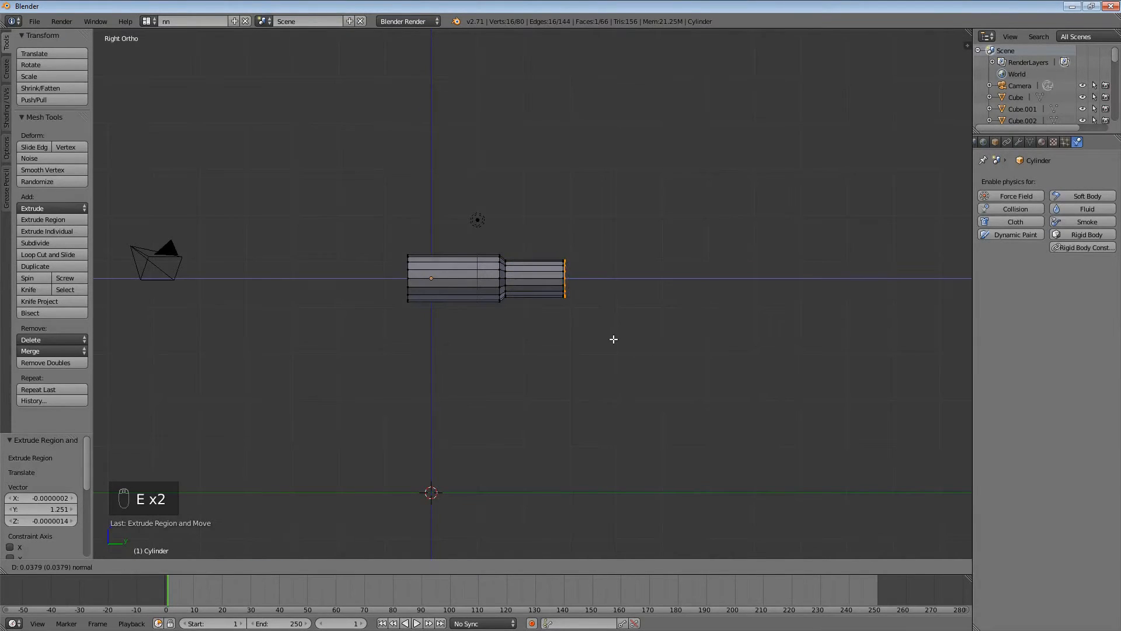
{"action": "left_click", "coordinate": [619, 338]}
{"action": "key", "text": "s"}
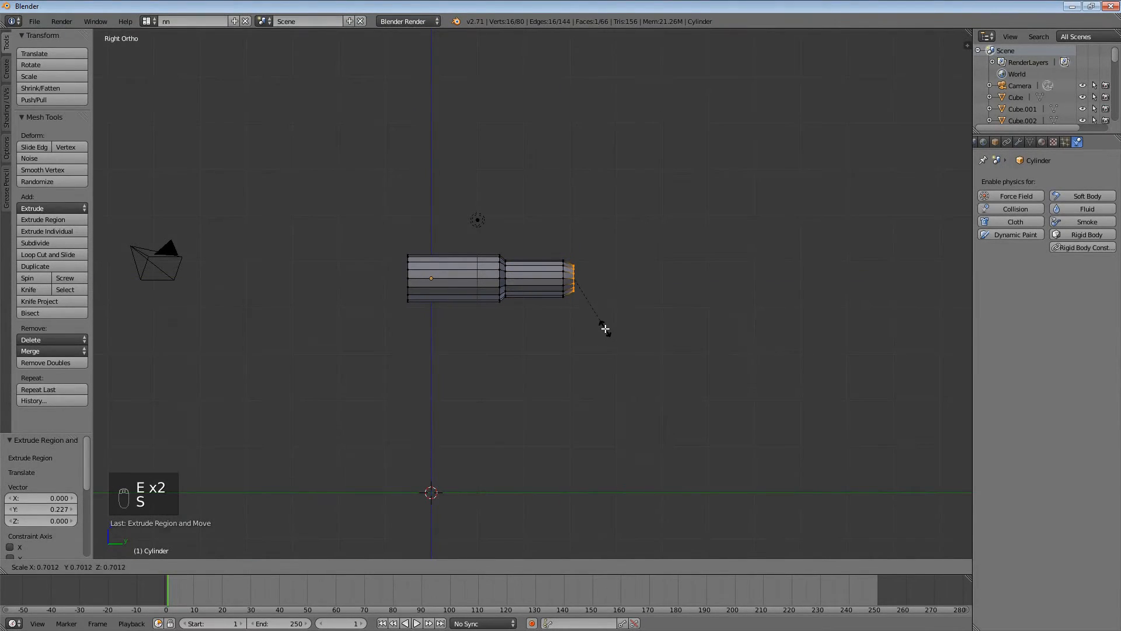
{"action": "left_click", "coordinate": [603, 328]}
{"action": "key", "text": "g"}
{"action": "left_click", "coordinate": [602, 326]}
{"action": "key", "text": "e"}
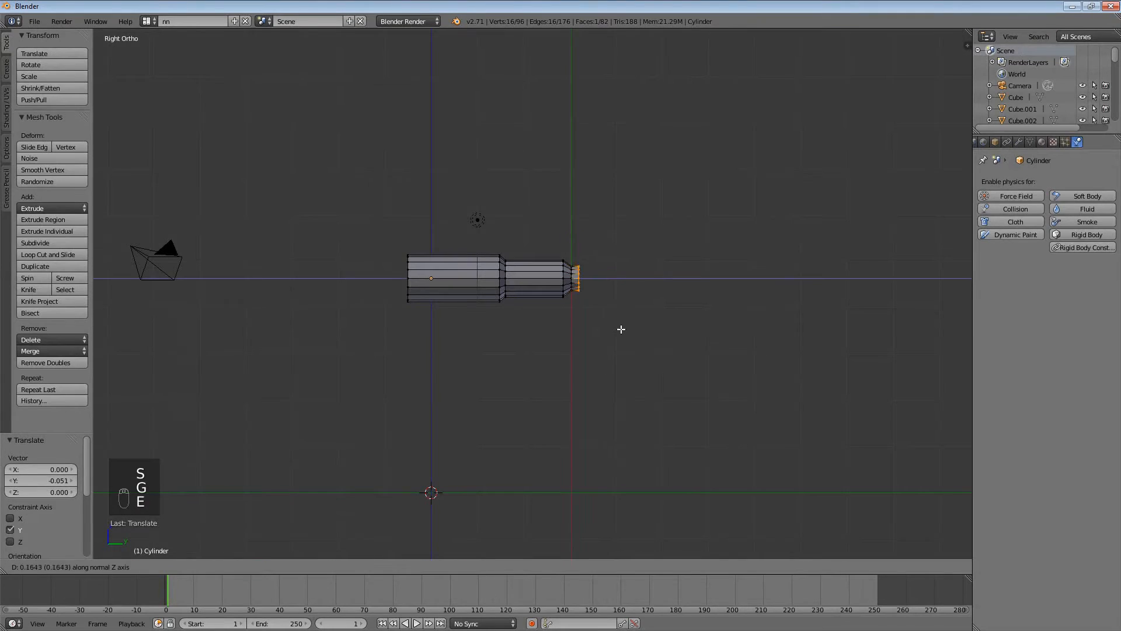
{"action": "left_click", "coordinate": [650, 330]}
Extrude the bullet's end face about 0.15 along Y and scale it to about 0.89
{"action": "scroll", "coordinate": [649, 329], "scroll_direction": "up", "scroll_amount": 4}
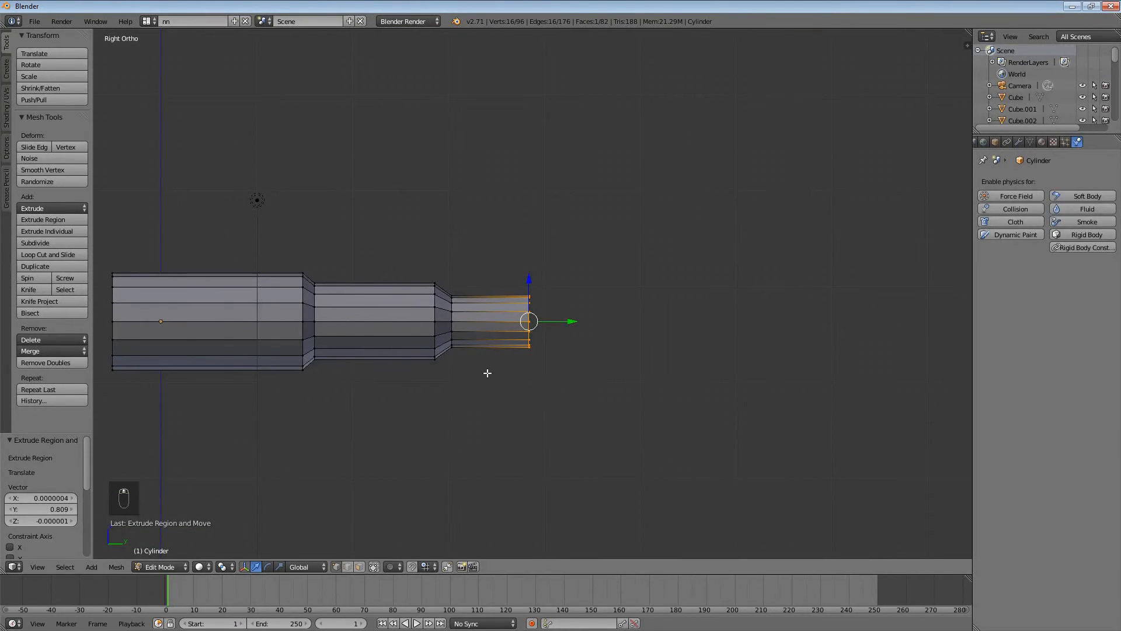
{"action": "middle_click_drag", "start_coordinate": [495, 366], "coordinate": [429, 346], "text": "shift"}
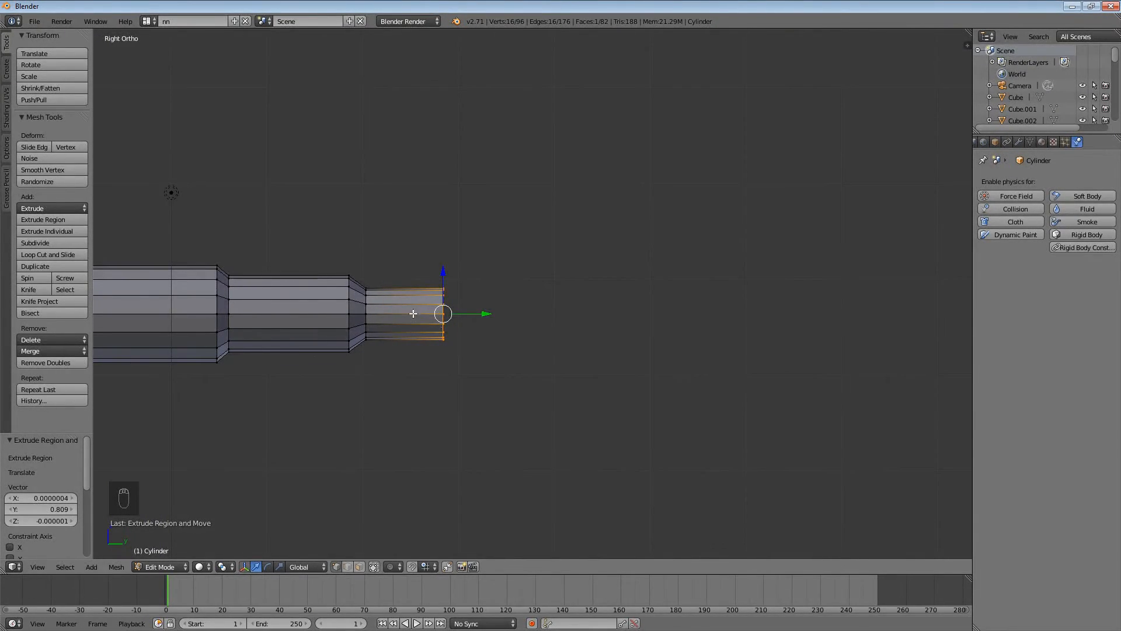
{"action": "key", "text": "e"}
{"action": "left_click", "coordinate": [503, 380]}
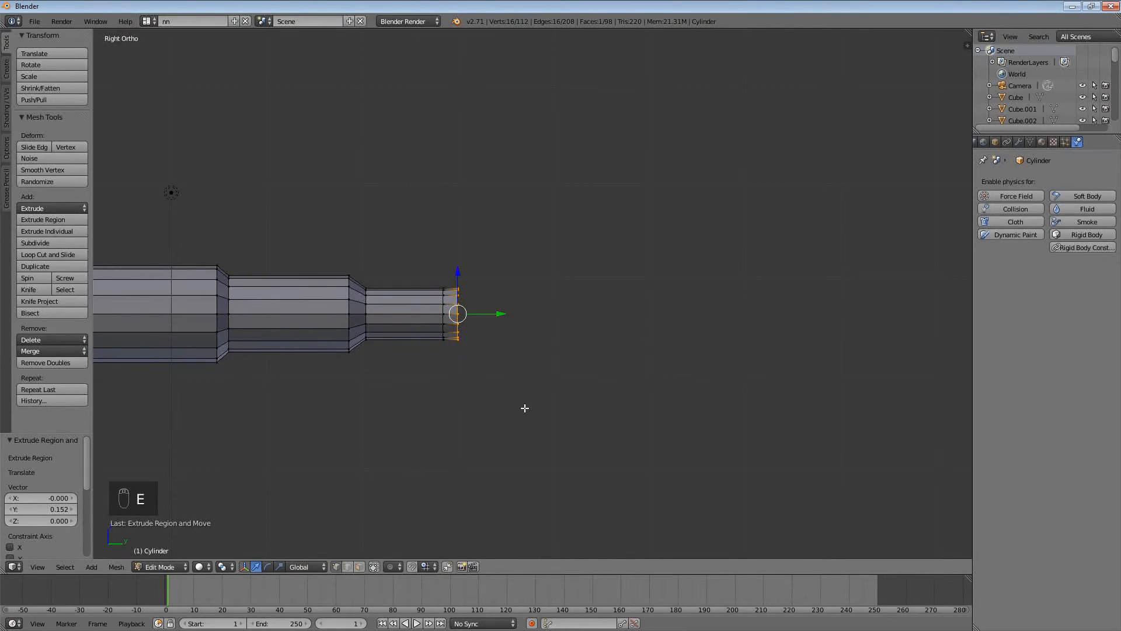
{"action": "key", "text": "s"}
{"action": "left_click", "coordinate": [511, 399]}
Extrude the end face about 0.75 along Y and scale it to 0 to form the bullet's pointed tip
{"action": "key", "text": "e"}
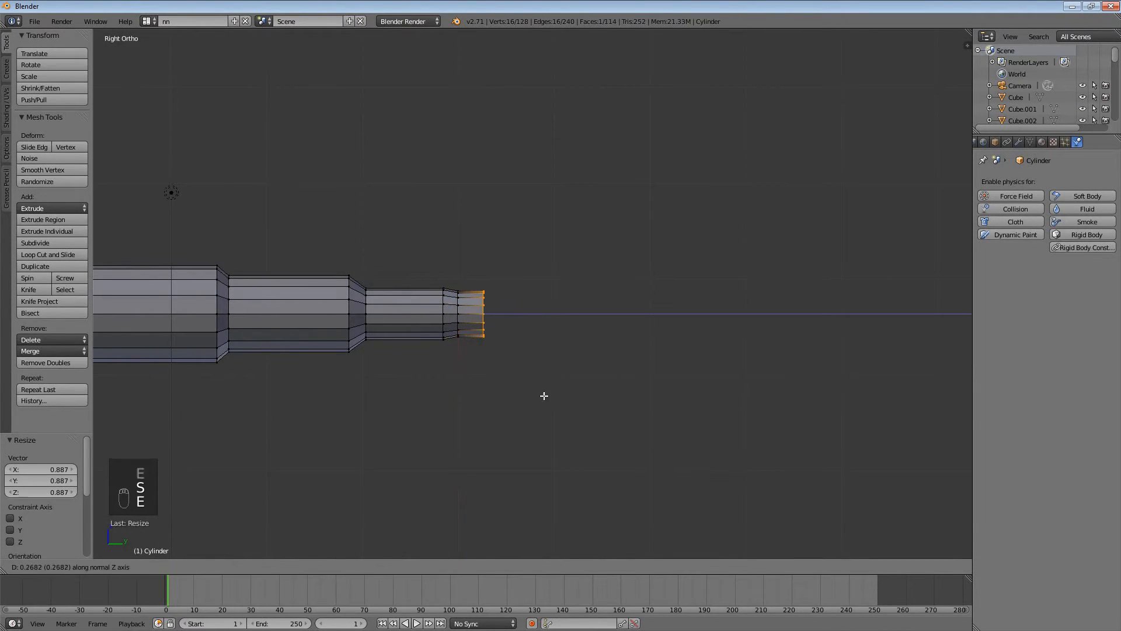
{"action": "left_click", "coordinate": [586, 400]}
{"action": "key", "text": "s"}
{"action": "key", "text": "y"}
{"action": "key", "text": "s"}
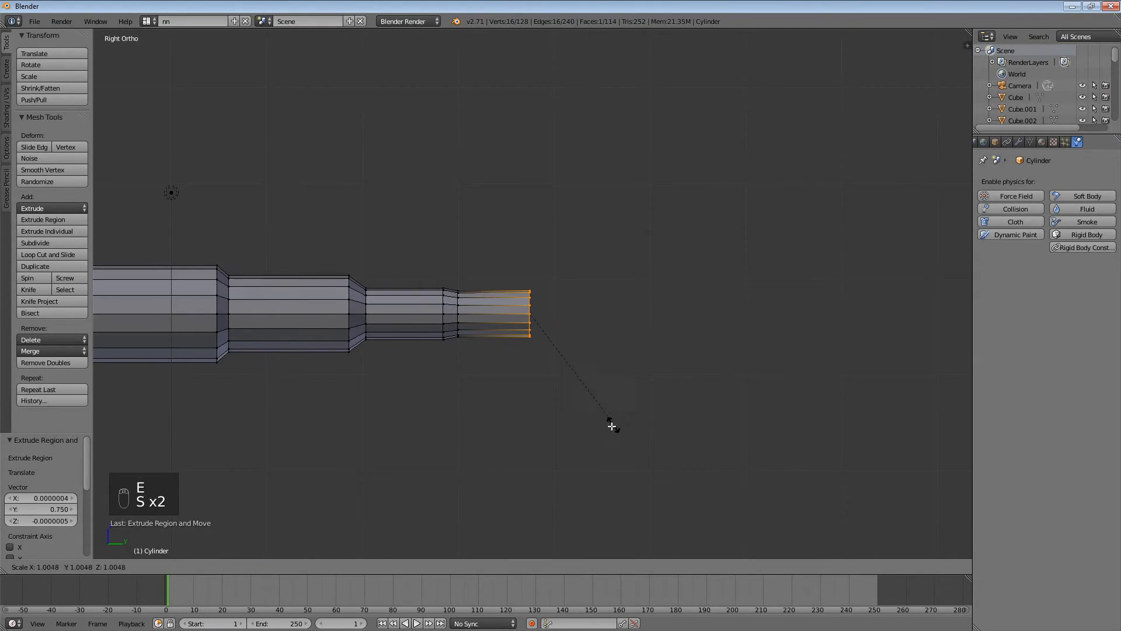
{"action": "key", "text": "0"}
{"action": "key", "text": "Return"}
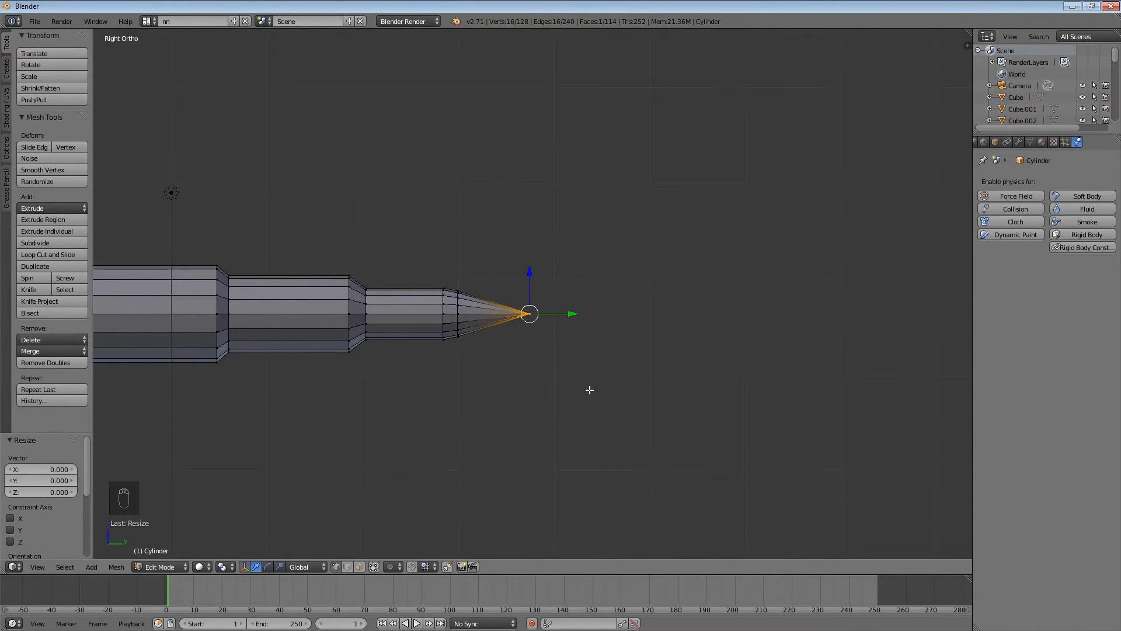
Finish editing the bullet's mesh and return to Object Mode
{"action": "scroll", "coordinate": [590, 390], "scroll_direction": "down", "scroll_amount": 2}
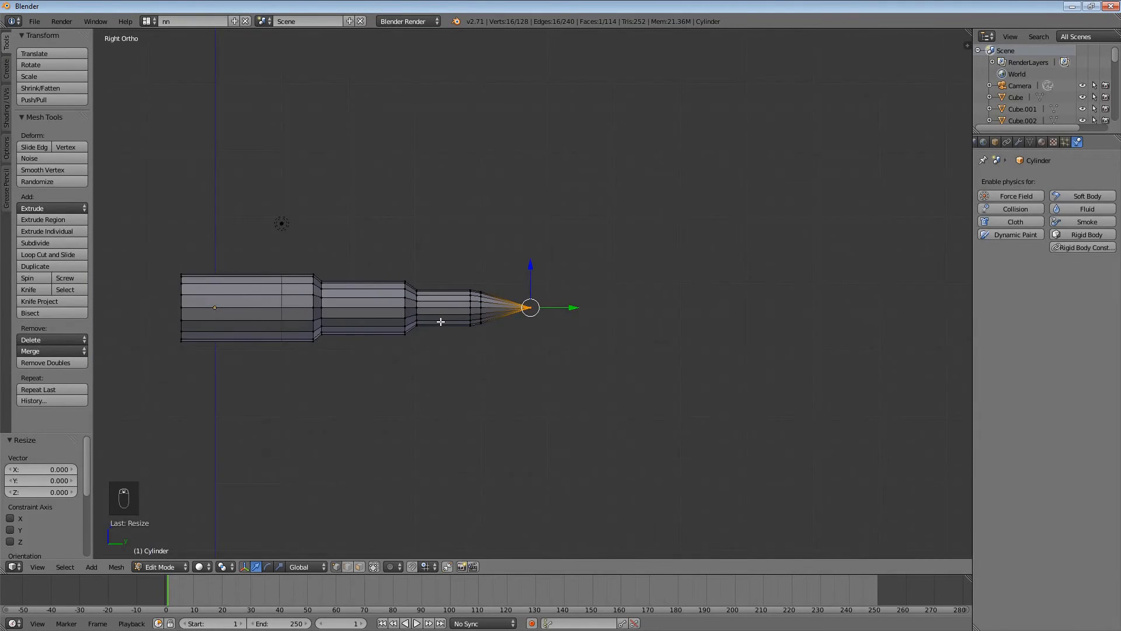
{"action": "middle_click_drag", "start_coordinate": [393, 324], "coordinate": [439, 320]}
{"action": "key", "text": "Tab"}
{"action": "scroll", "coordinate": [432, 320], "scroll_direction": "down", "scroll_amount": 3}
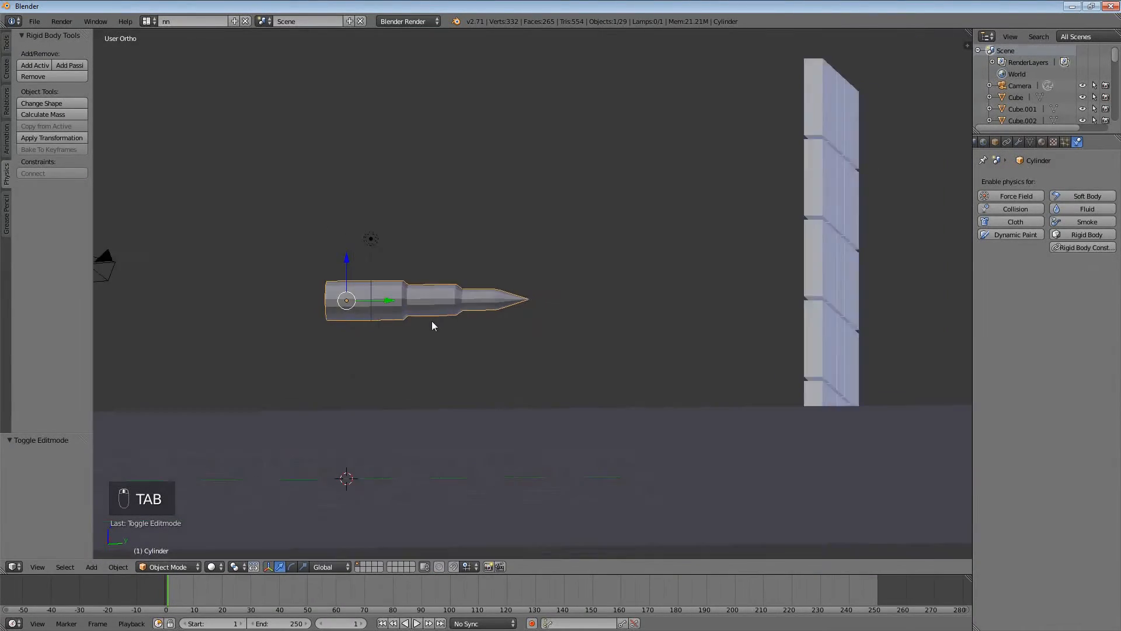
Try smooth shading on the bullet, and set its shading back to flat
{"action": "left_click", "coordinate": [7, 50]}
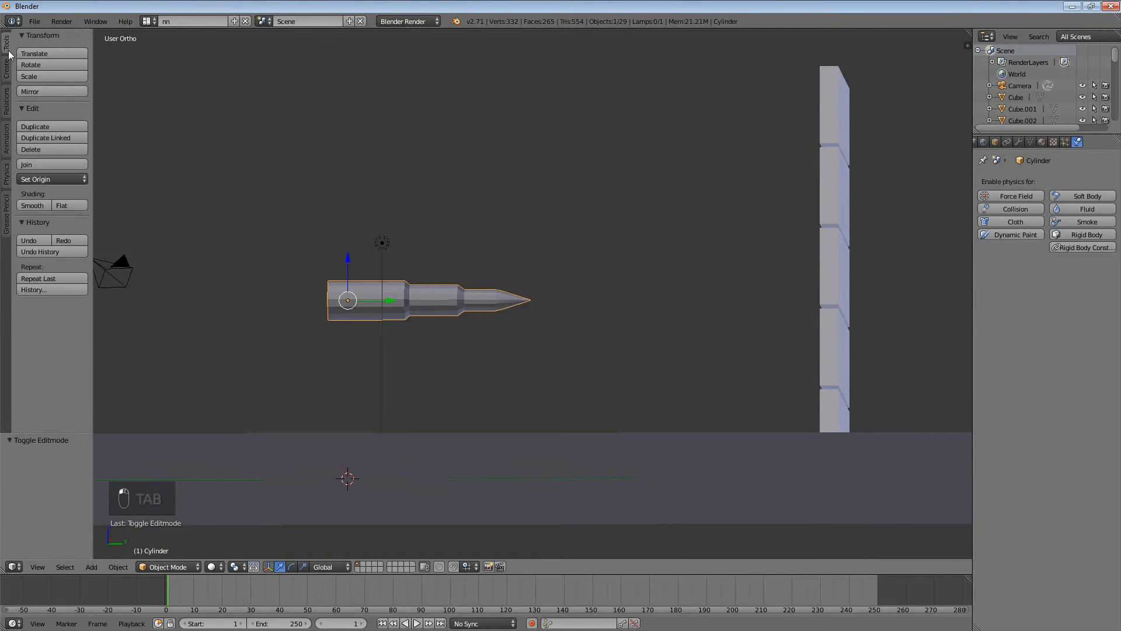
{"action": "left_click", "coordinate": [38, 207]}
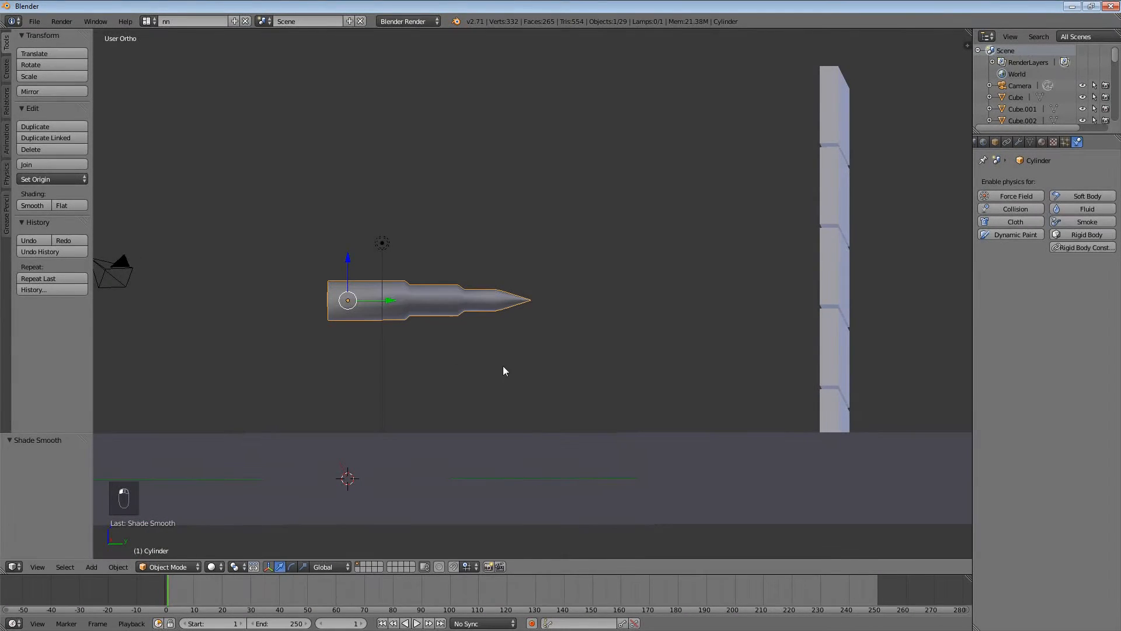
{"action": "mouse_move", "coordinate": [503, 368]}
{"action": "middle_mouse_down"}
{"action": "mouse_move", "coordinate": [546, 391]}
{"action": "mouse_move", "coordinate": [515, 376]}
{"action": "middle_mouse_up"}
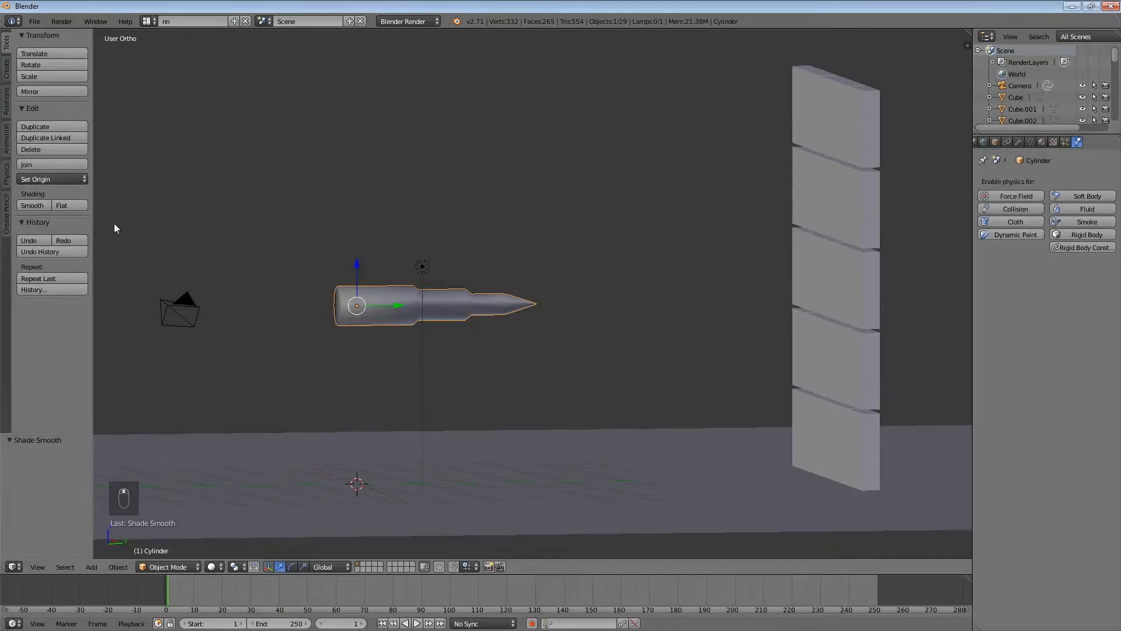
{"action": "left_click", "coordinate": [73, 205]}
{"action": "middle_click_drag", "start_coordinate": [518, 326], "coordinate": [518, 330]}
From the right side view, move the bullet about 6 units along negative Y, away from the wall
{"action": "key", "text": "KP_3"}
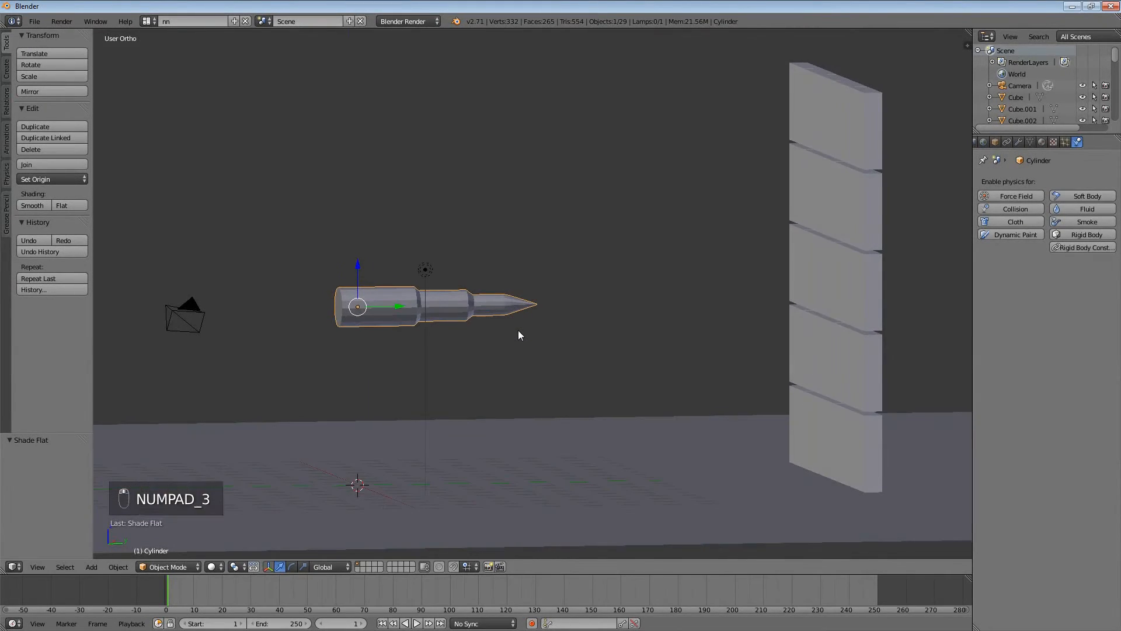
{"action": "key", "text": "g"}
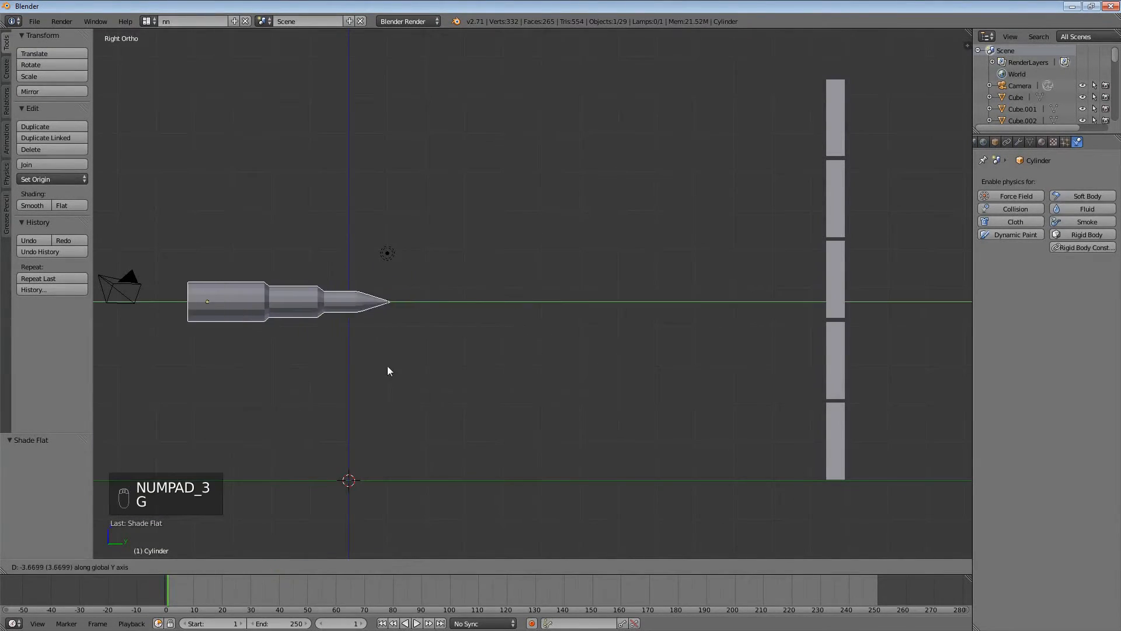
{"action": "left_click", "coordinate": [321, 340]}
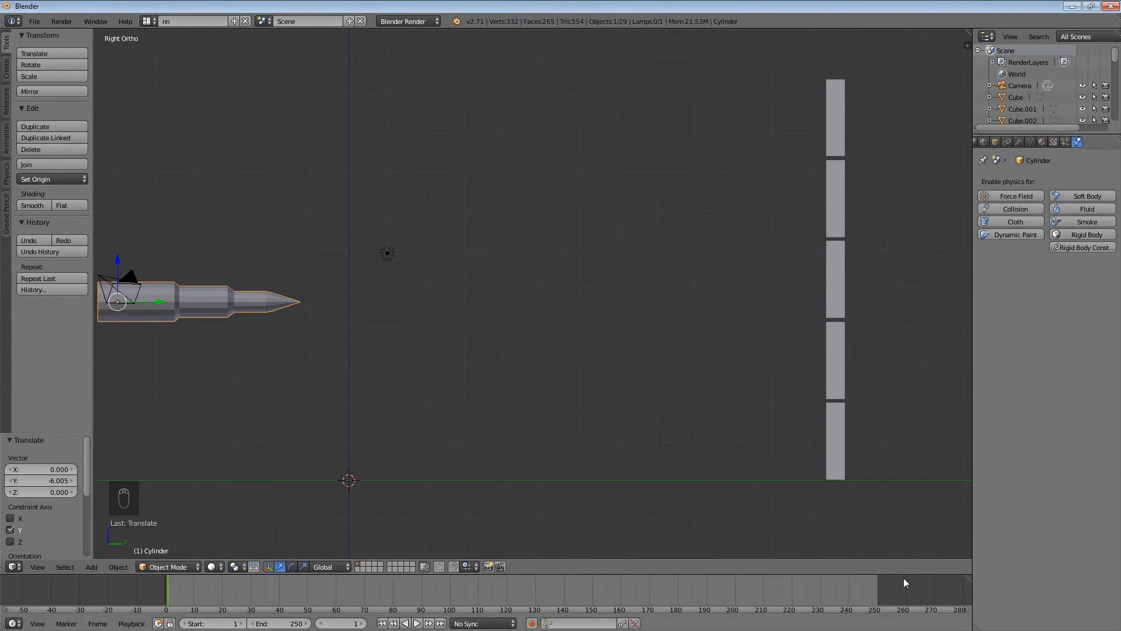
Set the animation's end frame to 100
{"action": "left_click", "coordinate": [278, 625]}
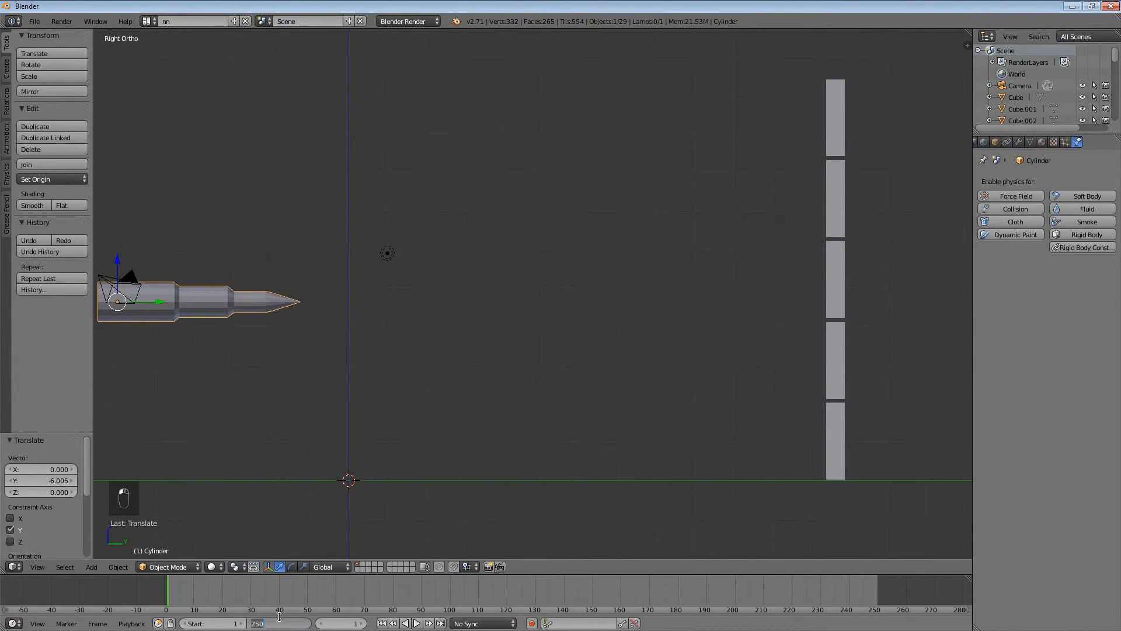
{"action": "type", "text": "100"}
{"action": "key", "text": "Return"}
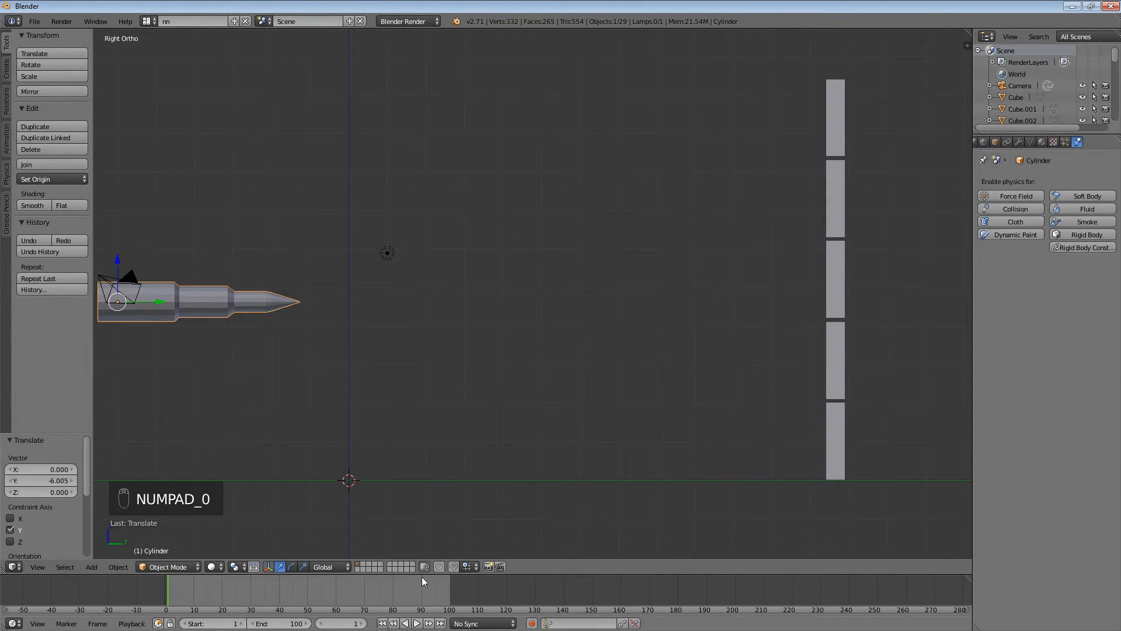
Insert a keyframe for the bullet's starting position at frame 1
{"action": "scroll", "coordinate": [251, 335], "scroll_direction": "down", "scroll_amount": 2}
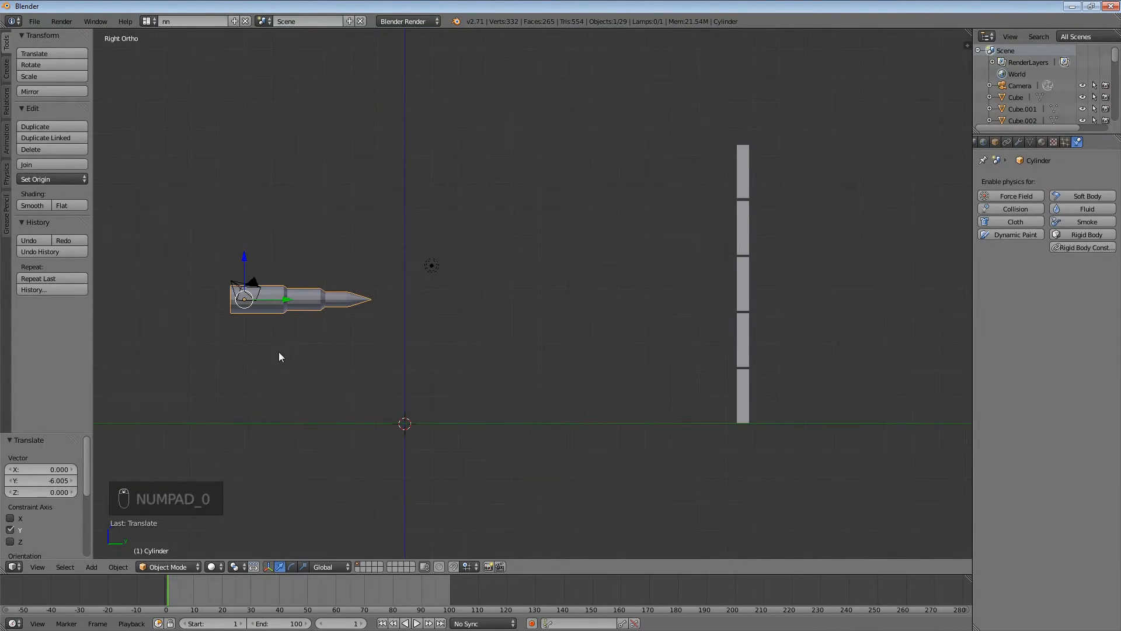
{"action": "left_click", "coordinate": [346, 624]}
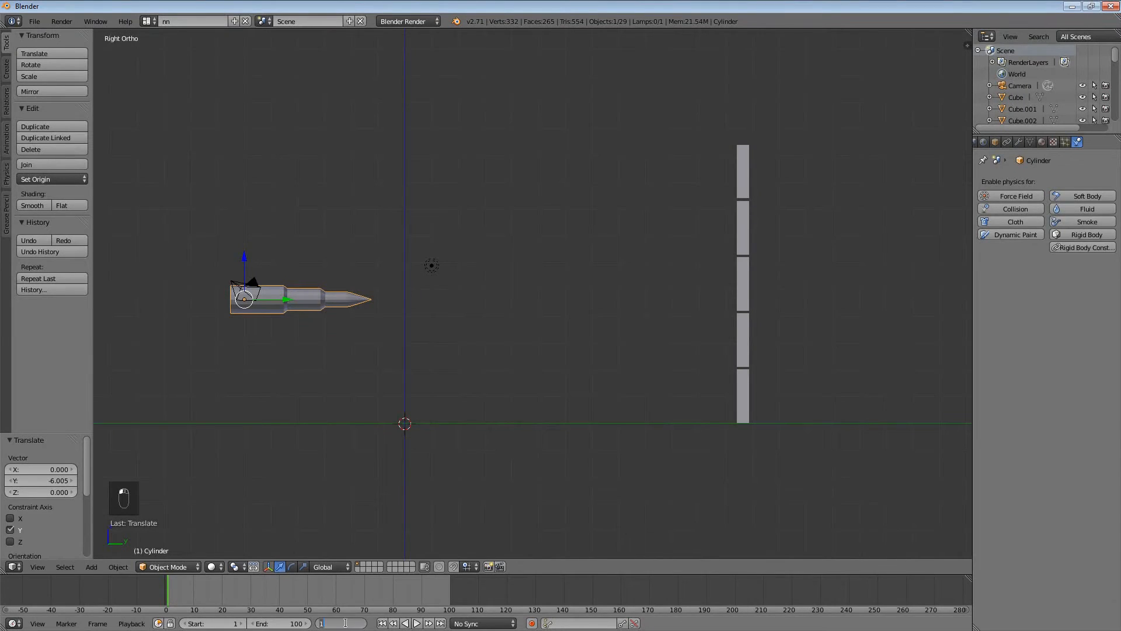
{"action": "key", "text": "i"}
{"action": "left_click", "coordinate": [422, 360]}
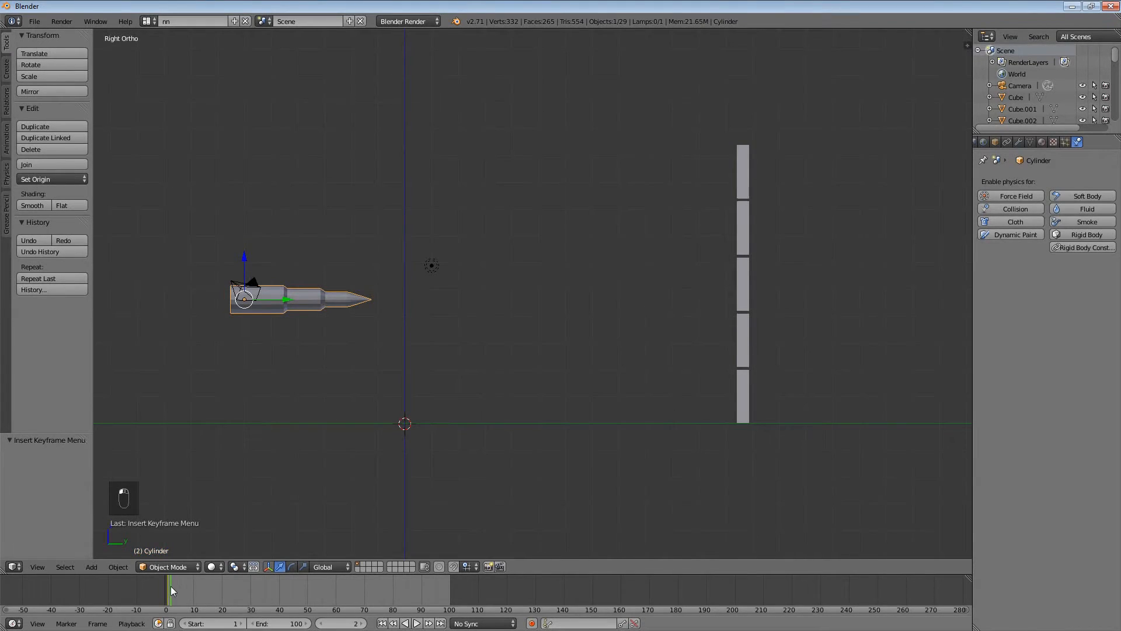
At frame 60, move the bullet along Y past the wall, about 23.6 plus 2.7 units, and insert a keyframe there
{"action": "left_click_drag", "start_coordinate": [171, 587], "coordinate": [336, 586]}
{"action": "key", "text": "g"}
{"action": "key", "text": "y"}
{"action": "left_click", "coordinate": [953, 255]}
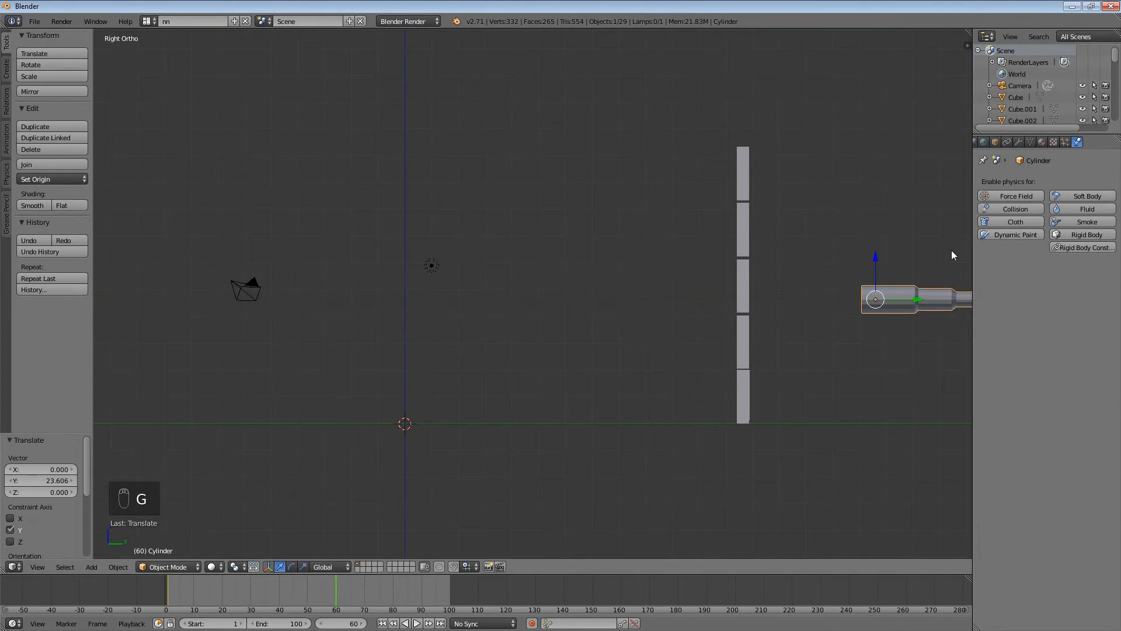
{"action": "scroll", "coordinate": [876, 292], "scroll_direction": "down", "scroll_amount": 3}
{"action": "key", "text": "g"}
{"action": "key", "text": "y"}
{"action": "left_click", "coordinate": [838, 317]}
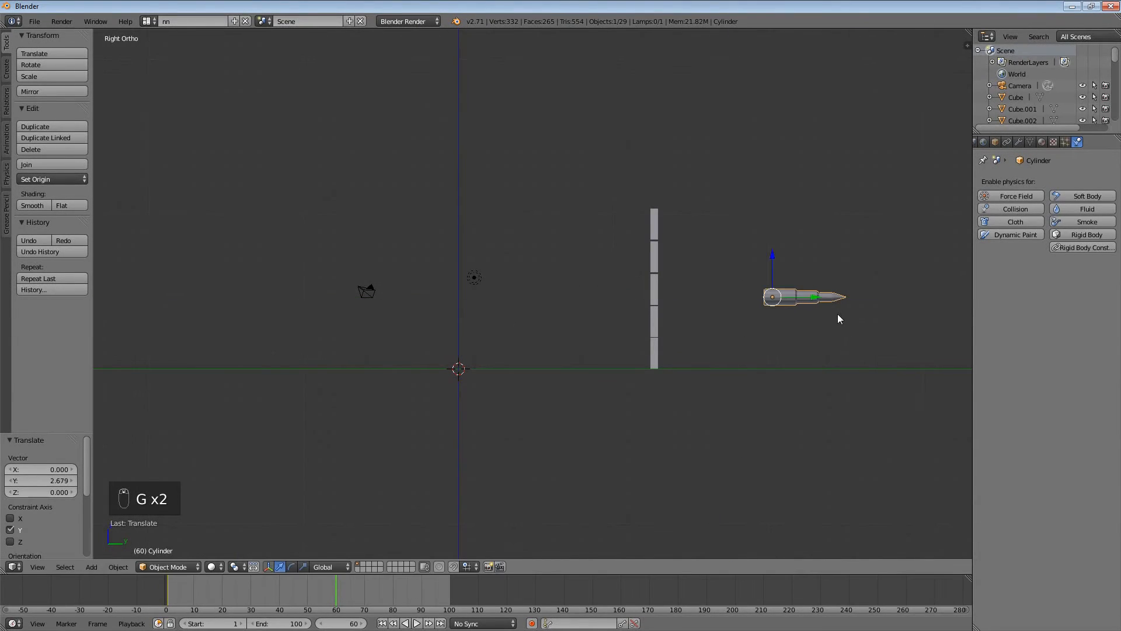
{"action": "key", "text": "i"}
{"action": "left_click", "coordinate": [835, 315]}
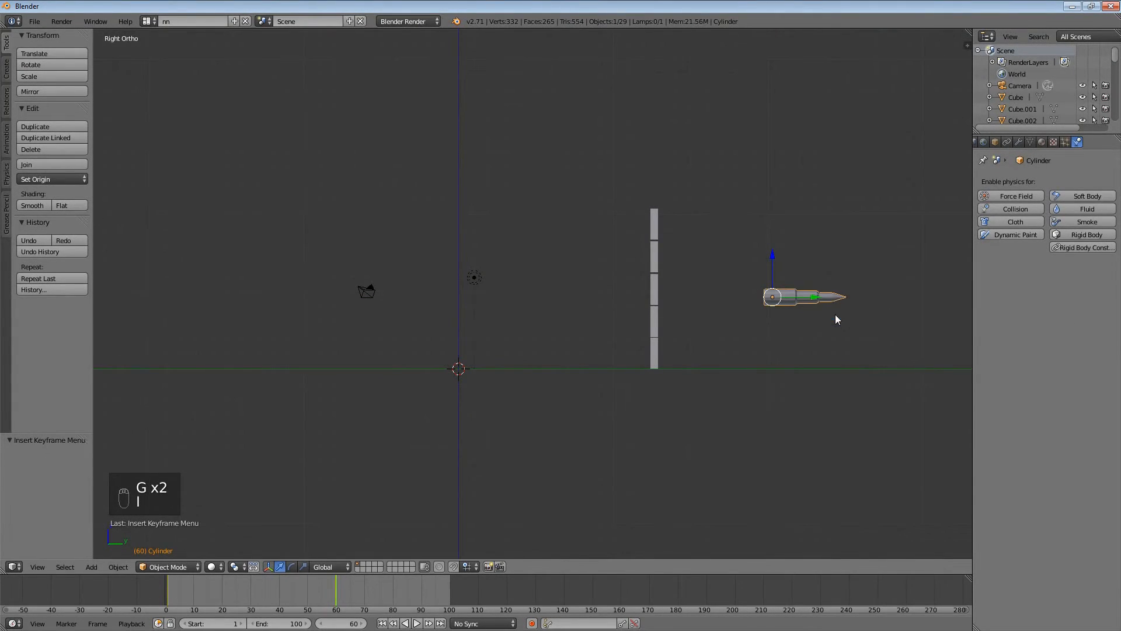
Play the bullet's keyframed flight from frame 0 and stop the playback
{"action": "left_click_drag", "start_coordinate": [335, 584], "coordinate": [166, 584]}
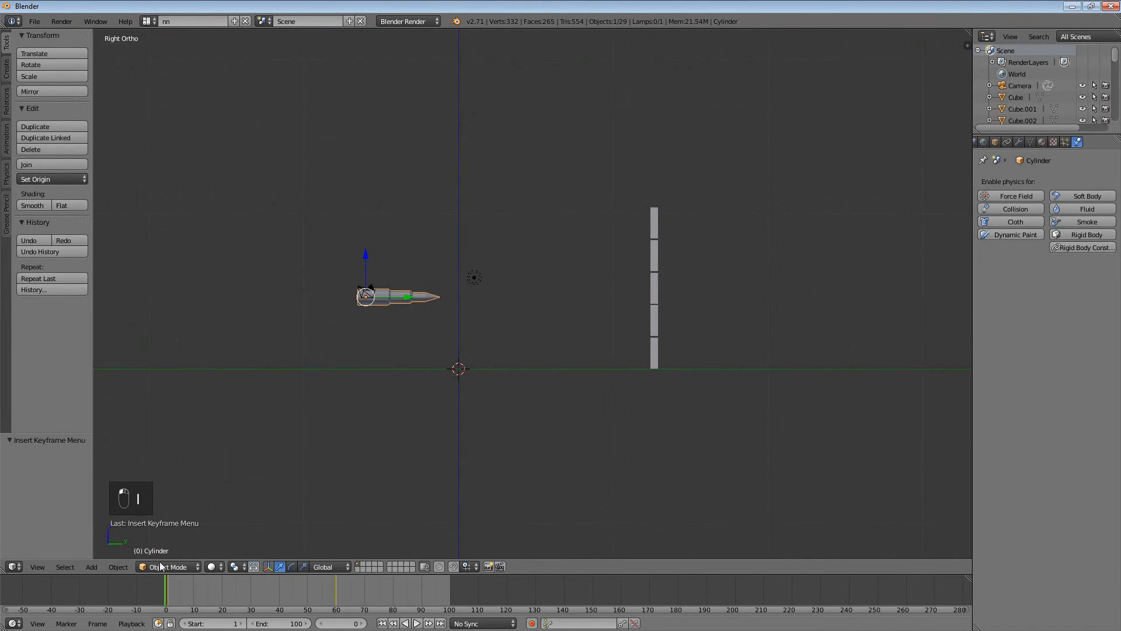
{"action": "key", "text": "alt+a"}
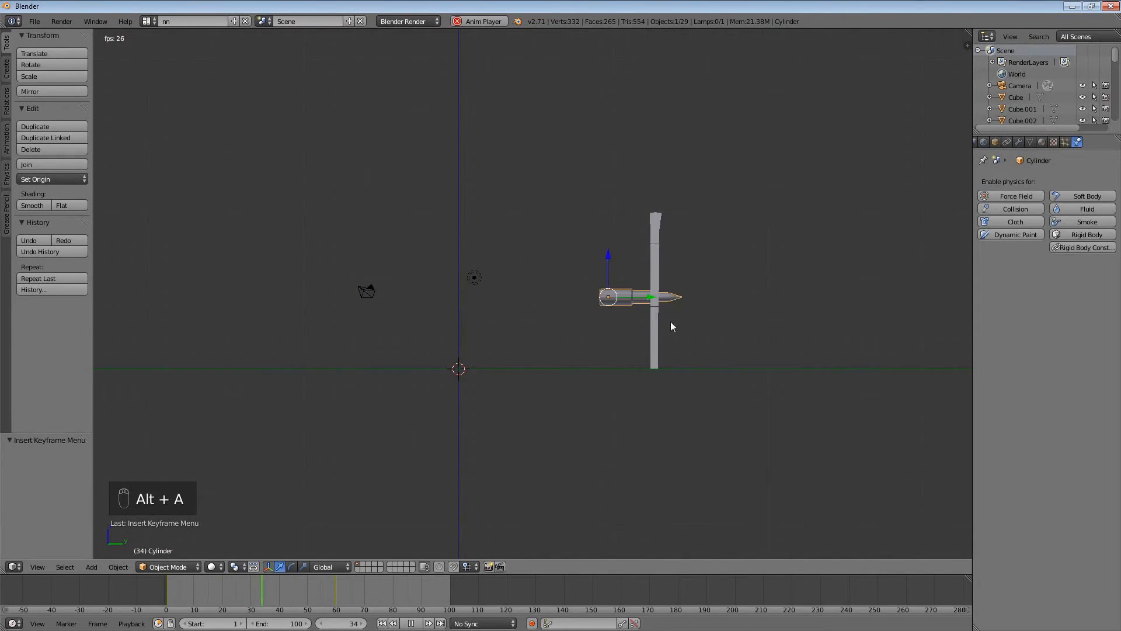
{"action": "key", "text": "Escape"}
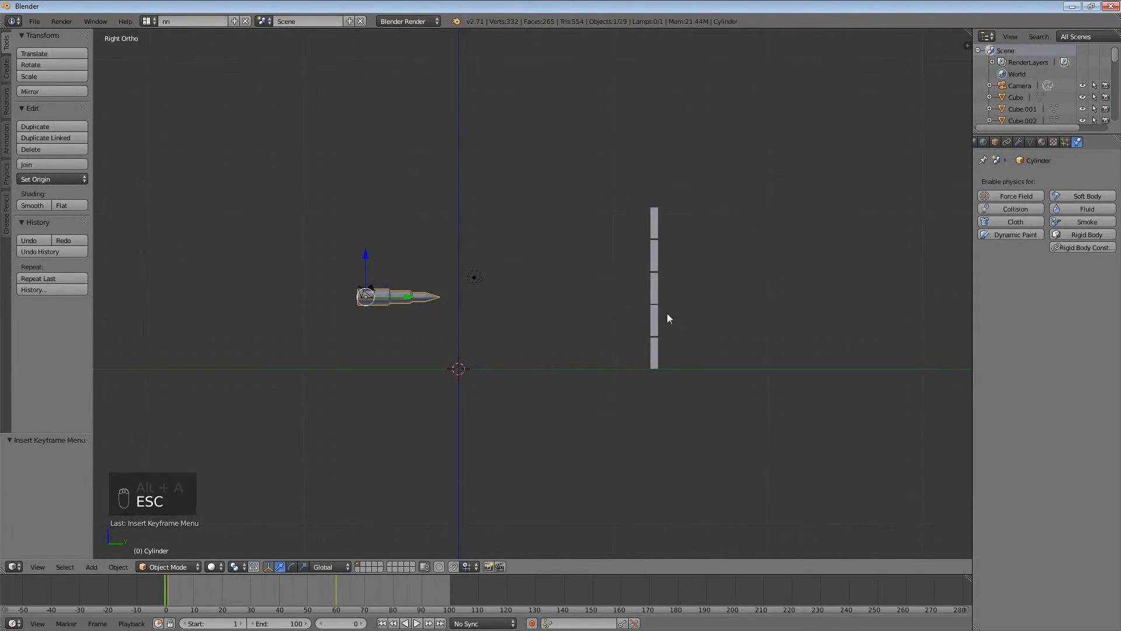
Make the bullet an active rigid body with the Animated option enabled and a Convex Hull shape
{"action": "mouse_move", "coordinate": [667, 313]}
{"action": "middle_mouse_down"}
{"action": "mouse_move", "coordinate": [652, 307]}
{"action": "mouse_move", "coordinate": [661, 323]}
{"action": "middle_mouse_up"}
{"action": "scroll", "coordinate": [654, 307], "scroll_direction": "up", "scroll_amount": 3}
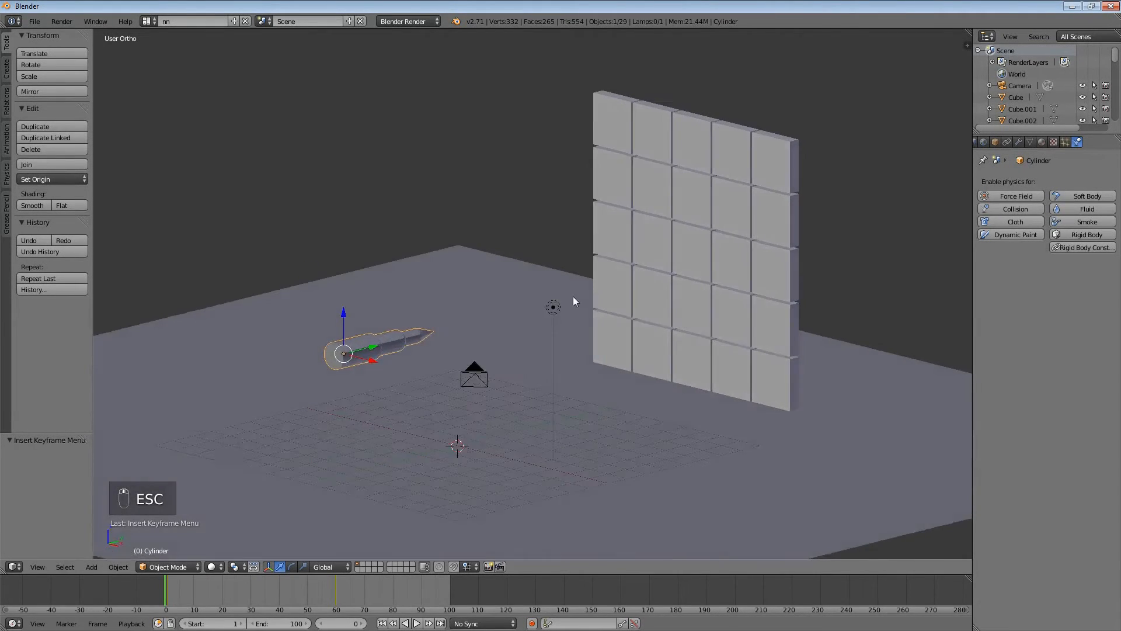
{"action": "middle_click_drag", "start_coordinate": [573, 301], "coordinate": [432, 363]}
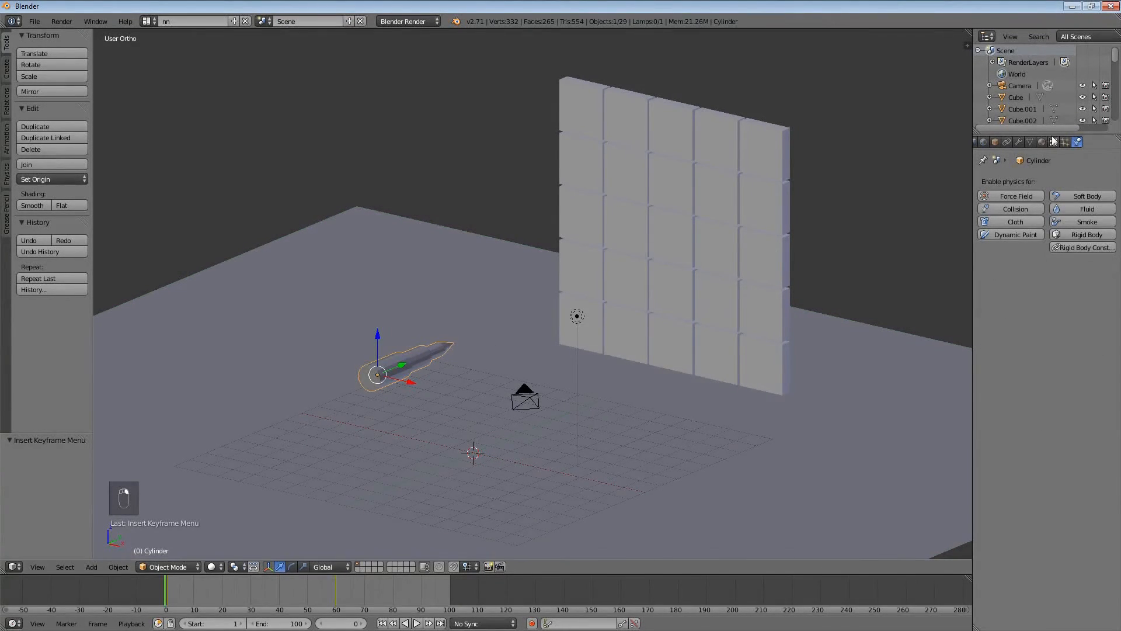
{"action": "left_click", "coordinate": [1097, 234]}
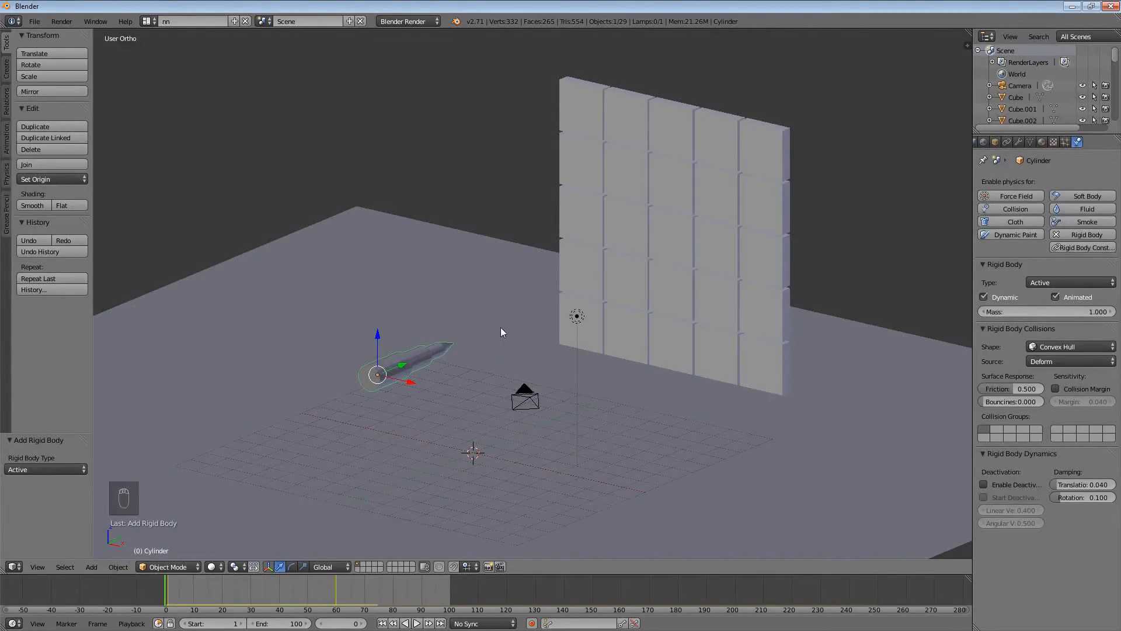
Play the simulation from the side view and again from an angled view to check the bullet's impact on the wall
{"action": "middle_click_drag", "start_coordinate": [538, 330], "coordinate": [498, 316]}
{"action": "key", "text": "KP_3"}
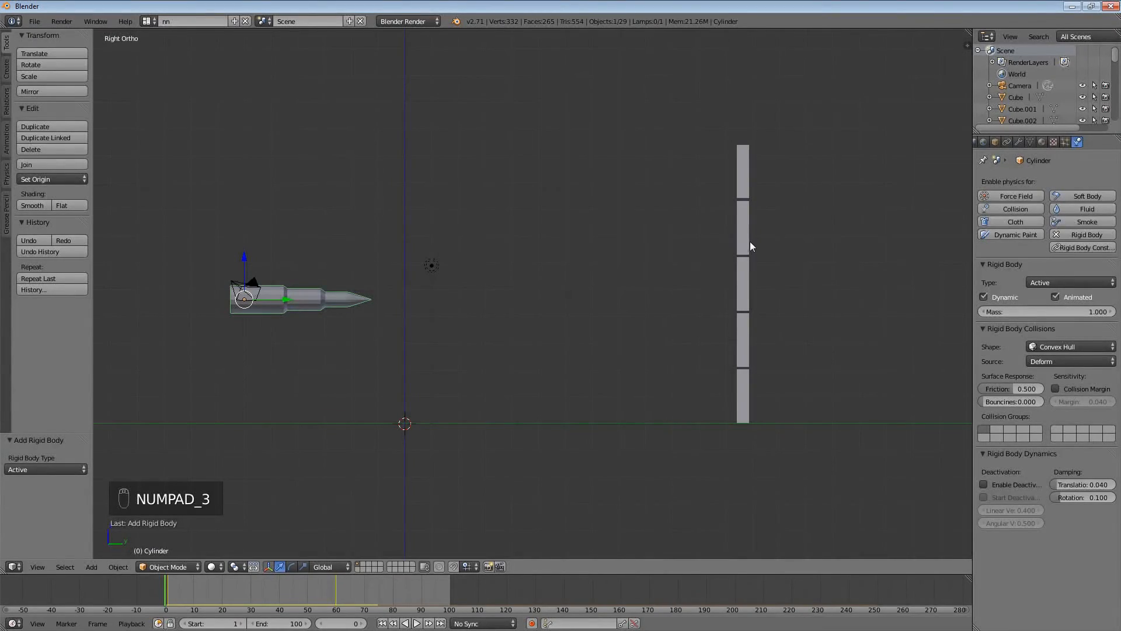
{"action": "key", "text": "alt+a"}
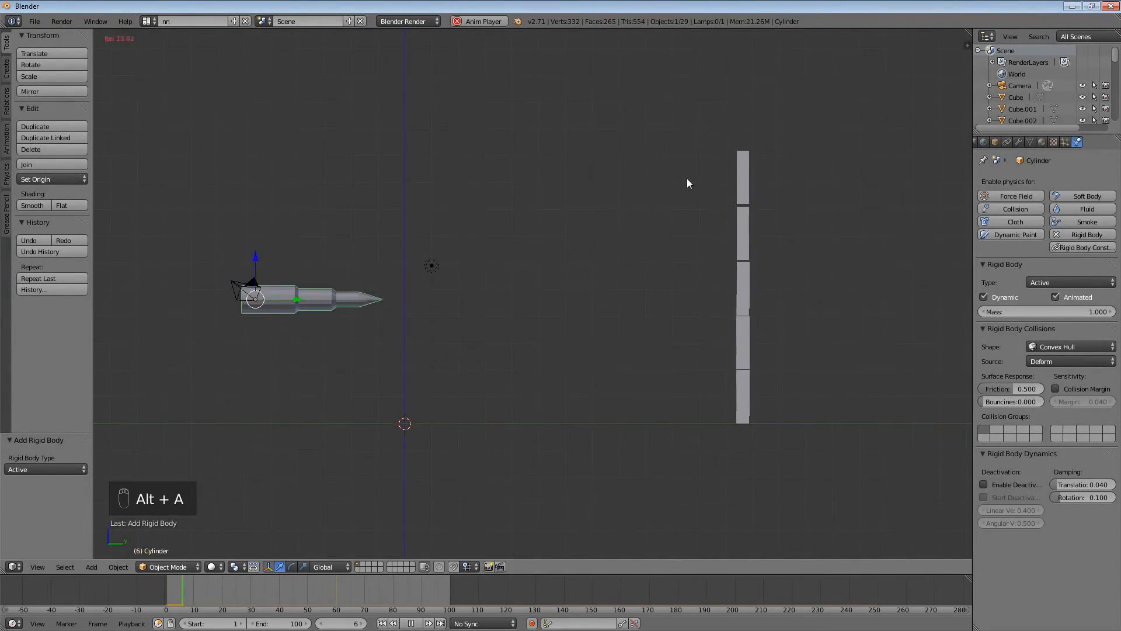
{"action": "mouse_move", "coordinate": [782, 309]}
{"action": "middle_mouse_down"}
{"action": "mouse_move", "coordinate": [718, 307]}
{"action": "mouse_move", "coordinate": [783, 320]}
{"action": "middle_mouse_up"}
{"action": "key", "text": "Escape"}
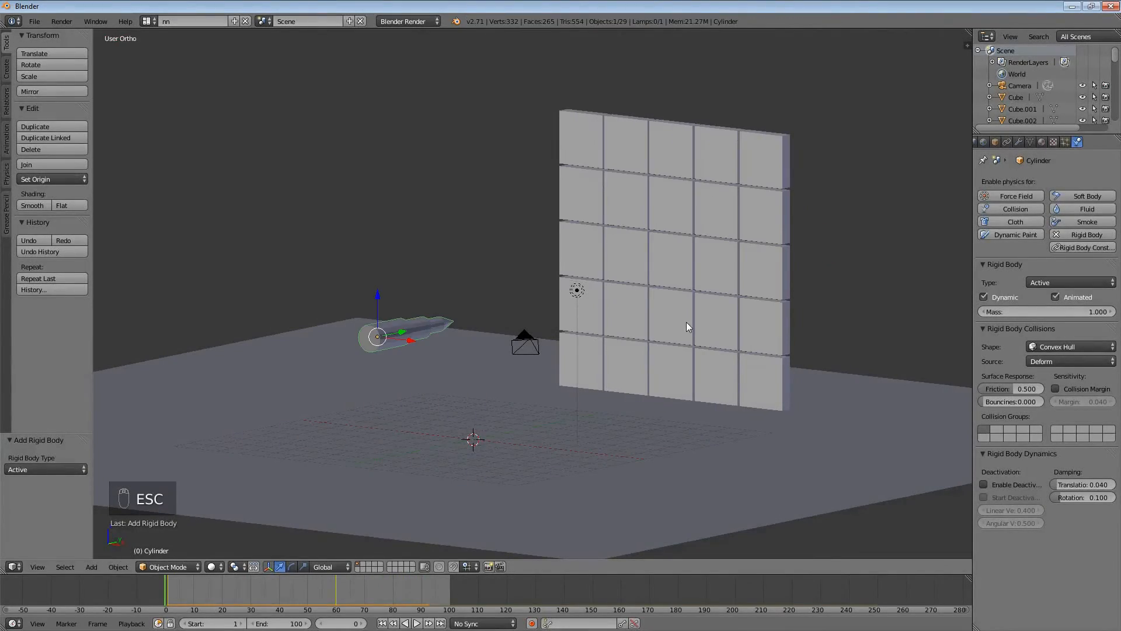
{"action": "key", "text": "alt+a"}
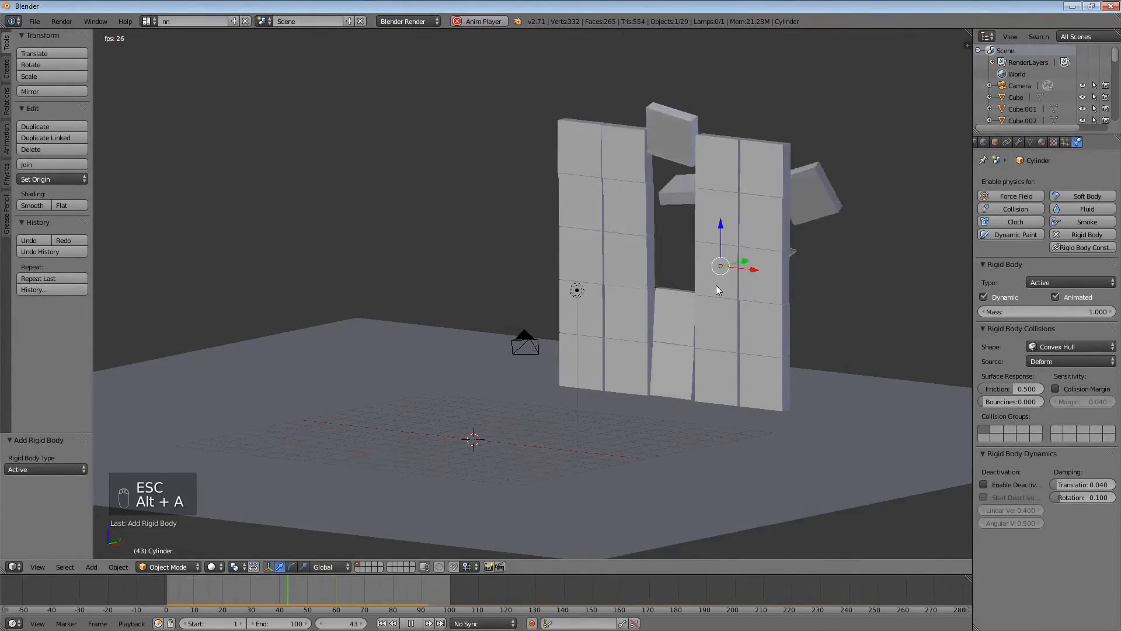
{"action": "middle_click_drag", "start_coordinate": [717, 285], "coordinate": [621, 314]}
{"action": "key", "text": "Escape"}
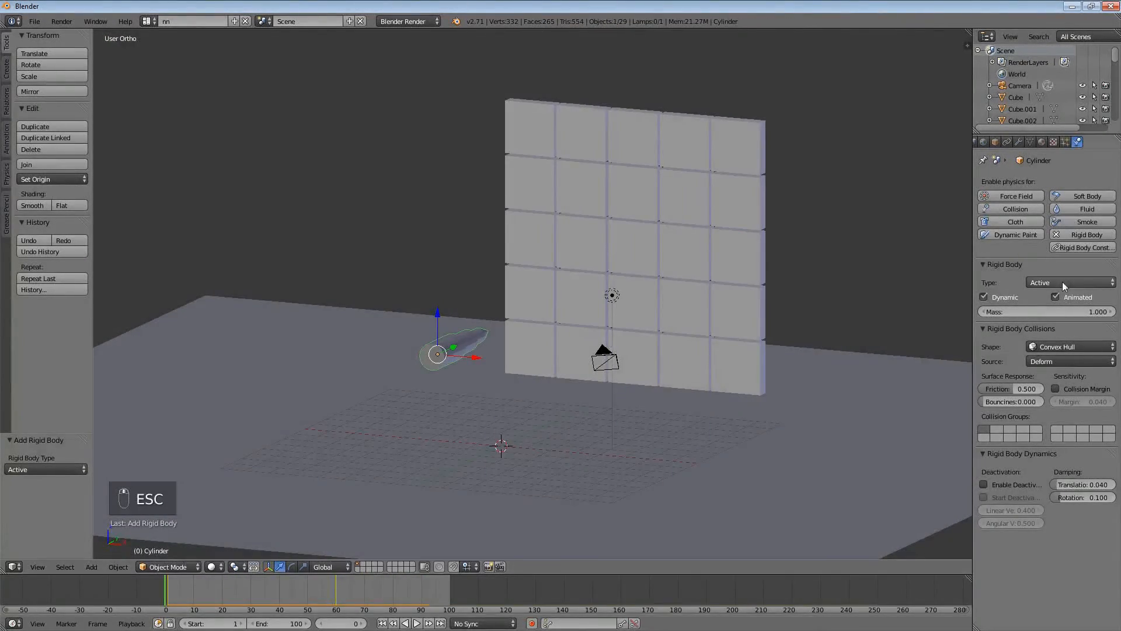
Try a mass of 0.01 for the bullet's rigid body and play the simulation
{"action": "left_click", "coordinate": [1054, 312]}
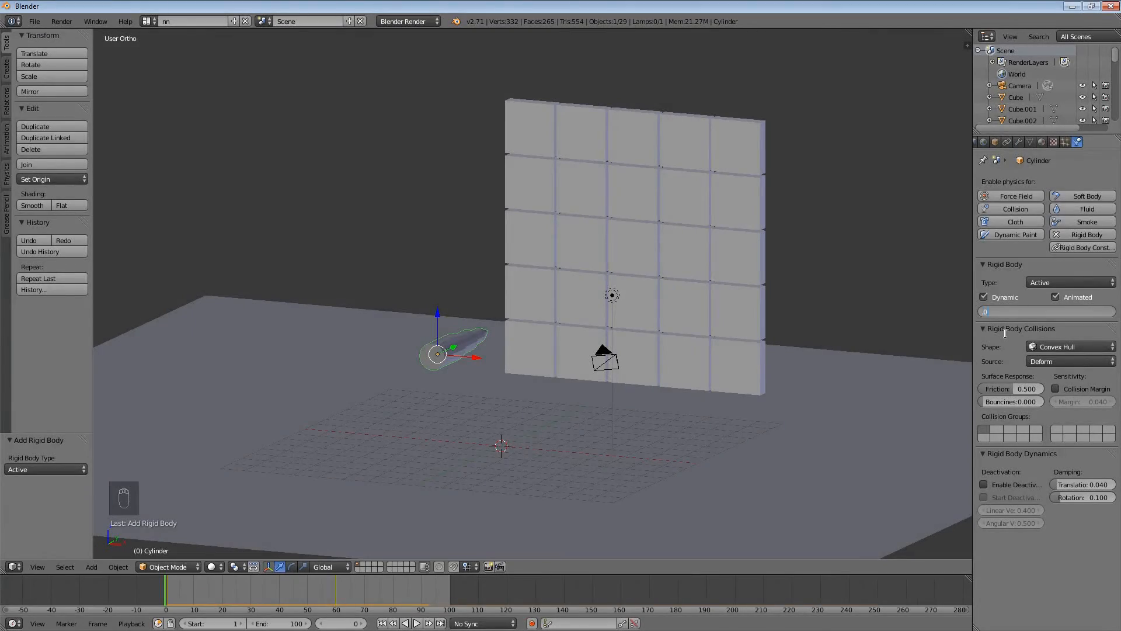
{"action": "type", "text": "0.01"}
{"action": "key", "text": "Return"}
{"action": "key", "text": "alt+a"}
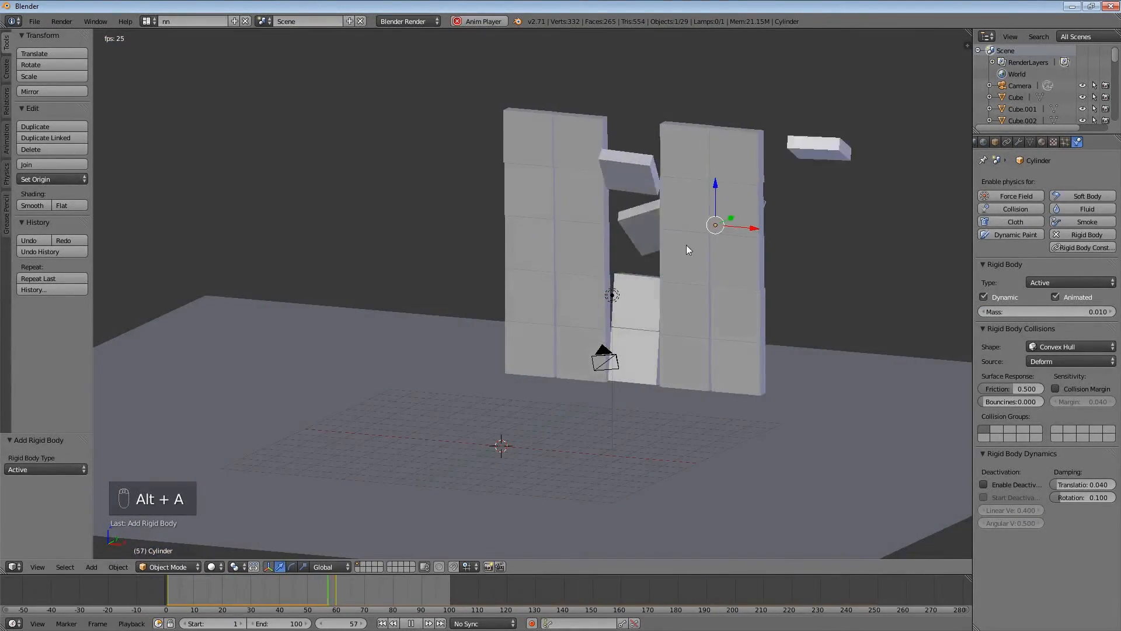
{"action": "key", "text": "Escape"}
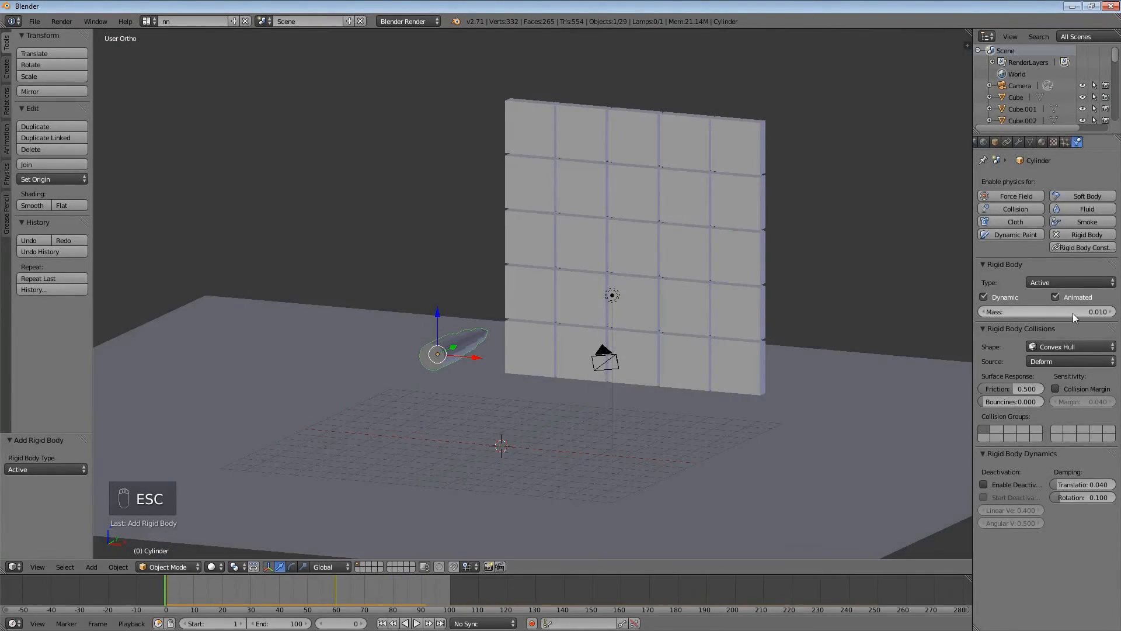
Set the bullet's rigid body mass to 500 and play the simulation to check the impact
{"action": "left_click", "coordinate": [1031, 311]}
{"action": "type", "text": "50"}
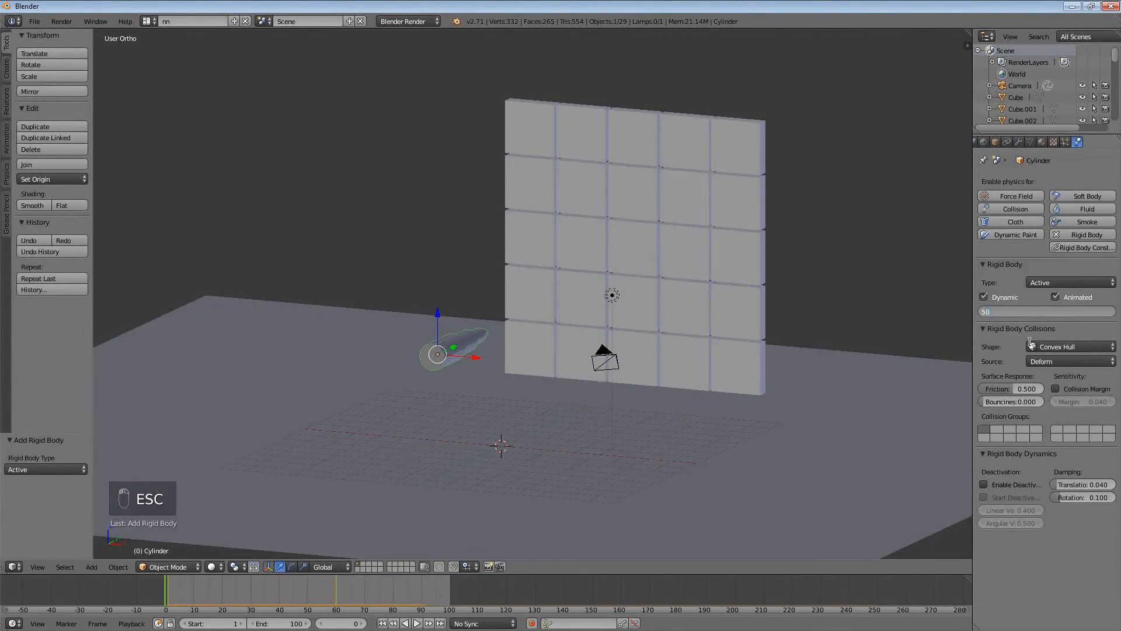
{"action": "type", "text": "0"}
{"action": "key", "text": "Return"}
{"action": "key", "text": "alt+a"}
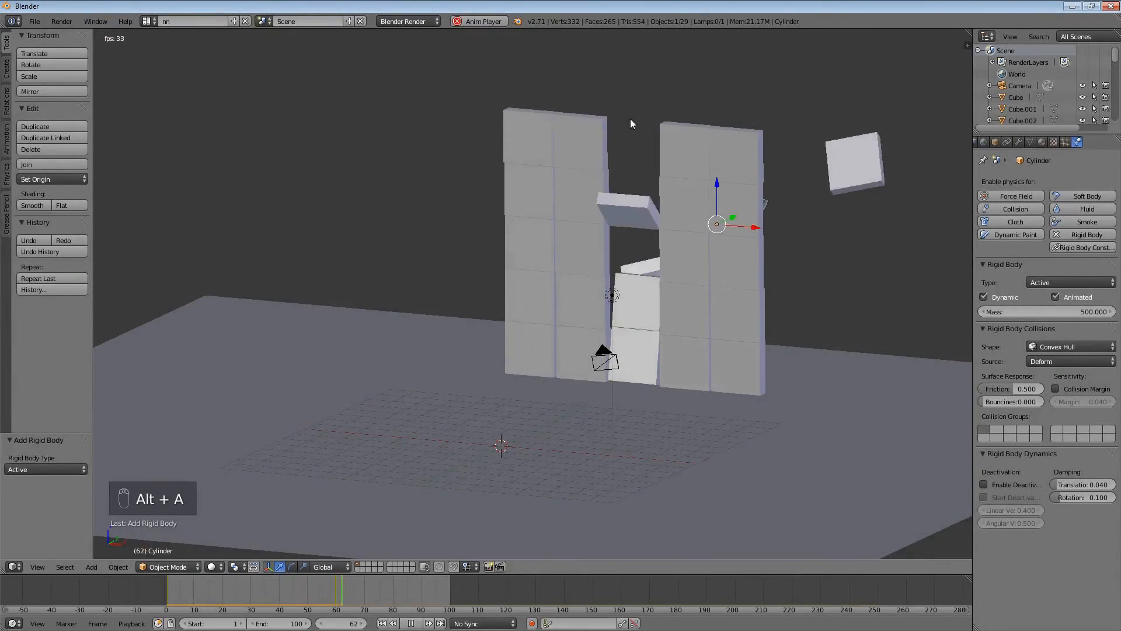
{"action": "key", "text": "Escape"}
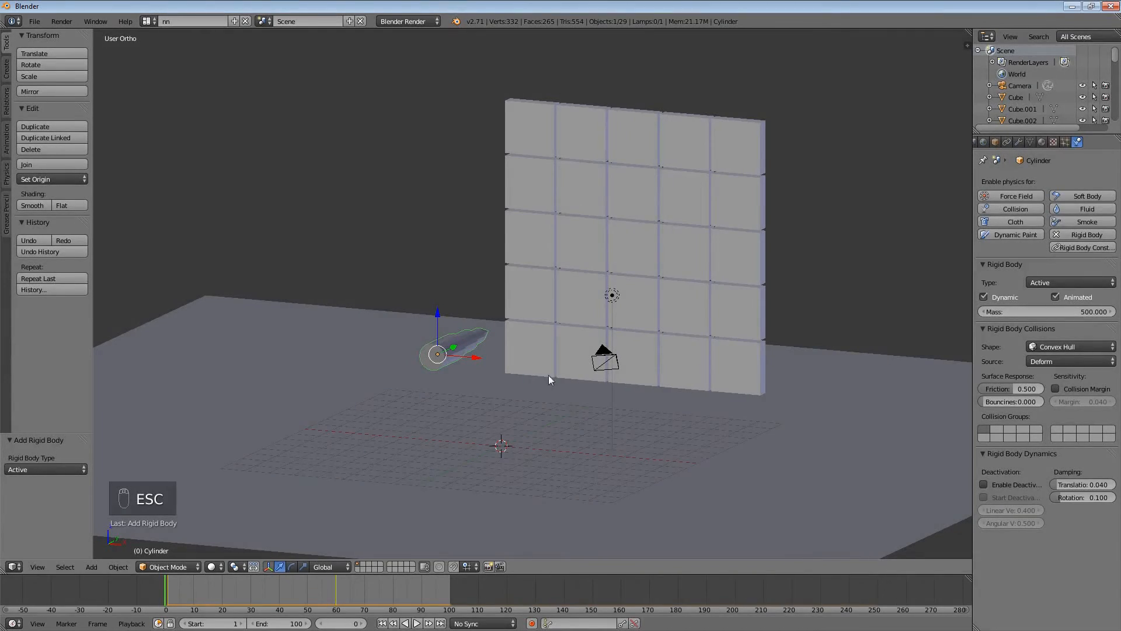
Select all the wall blocks in the side view and scale the whole wall down to about 0.23
{"action": "right_click", "coordinate": [553, 335]}
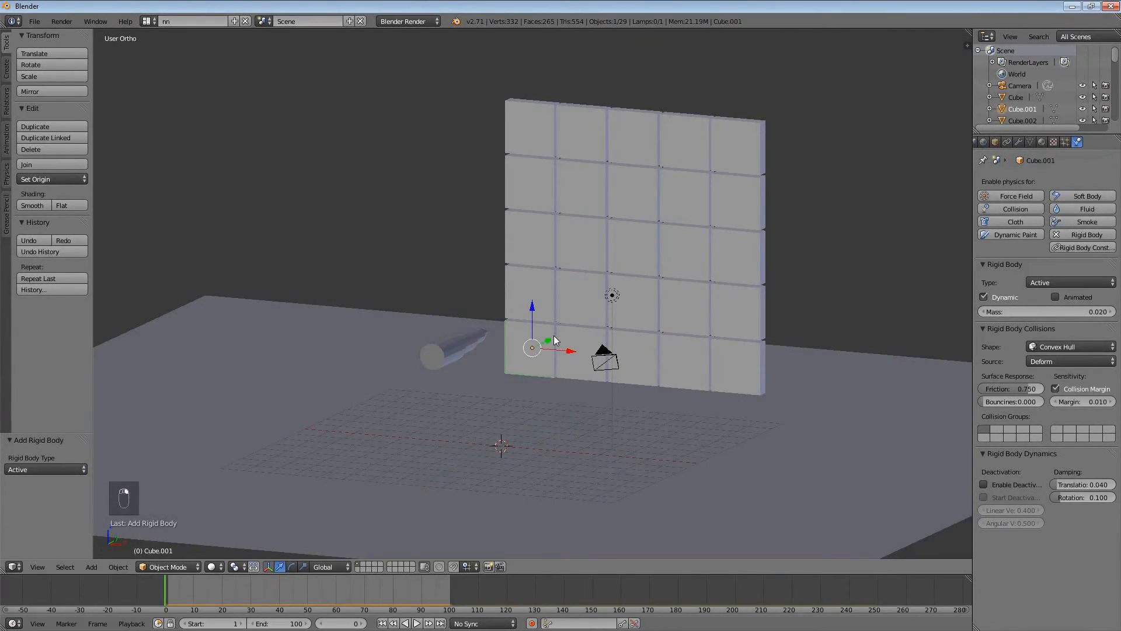
{"action": "right_click", "coordinate": [537, 116]}
{"action": "key", "text": "KP_3"}
{"action": "key", "text": "a"}
{"action": "key", "text": "a"}
{"action": "key", "text": "b"}
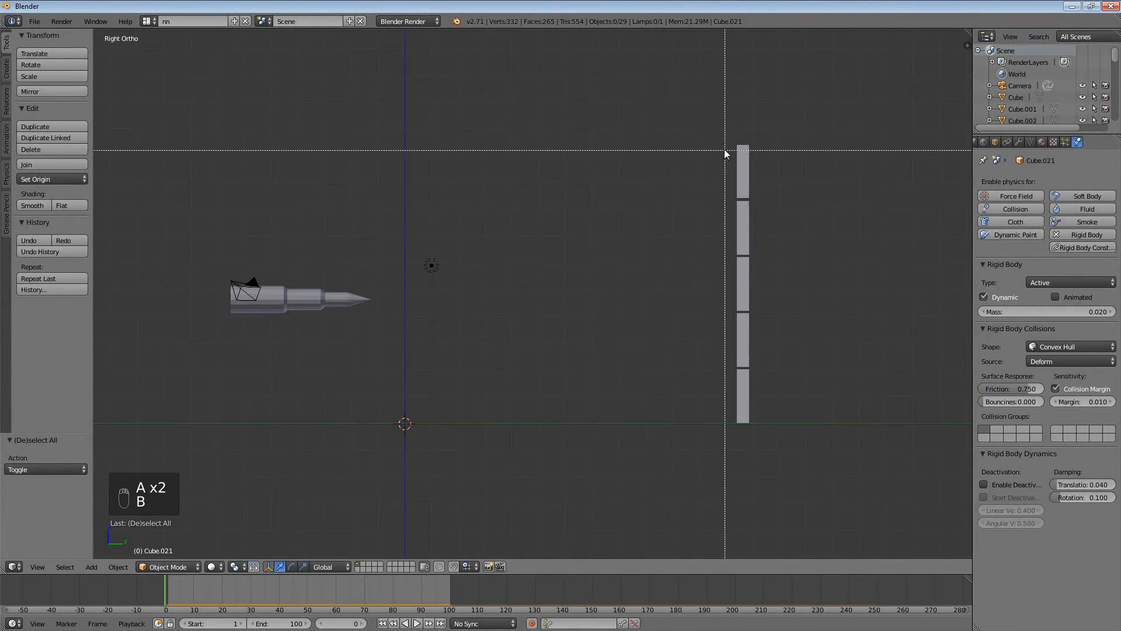
{"action": "mouse_move", "coordinate": [724, 149]}
{"action": "left_mouse_down"}
{"action": "mouse_move", "coordinate": [734, 388]}
{"action": "mouse_move", "coordinate": [755, 427]}
{"action": "left_mouse_up"}
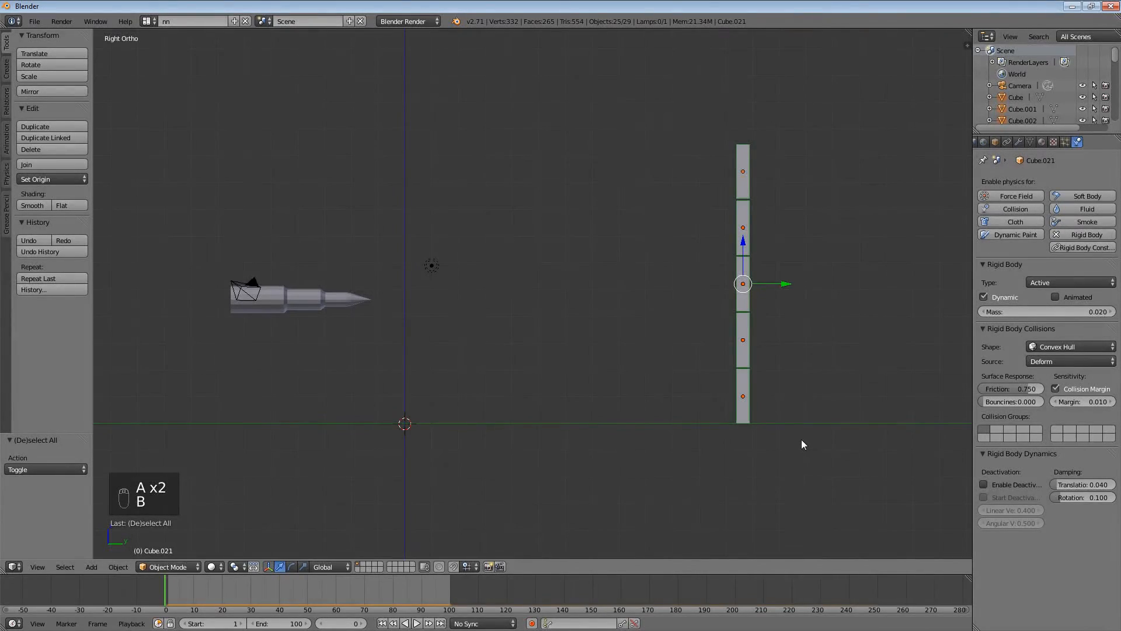
{"action": "key", "text": "s"}
{"action": "left_click", "coordinate": [749, 326]}
Lower the scaled wall about 4 units along Z so that its base rests at ground level
{"action": "key", "text": "KP_1"}
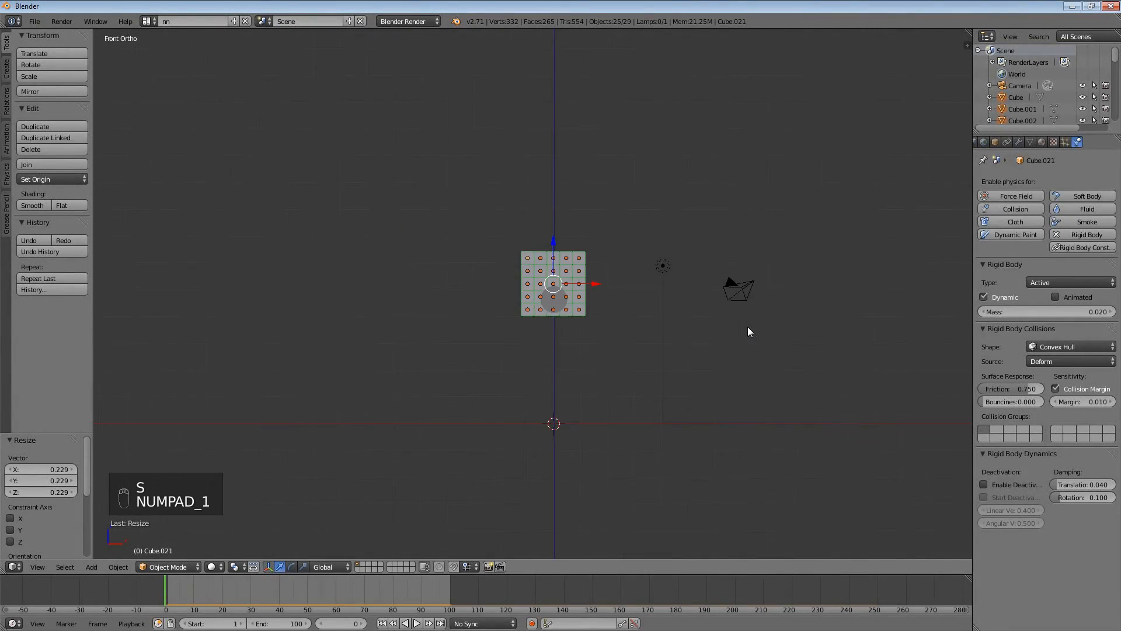
{"action": "key", "text": "g"}
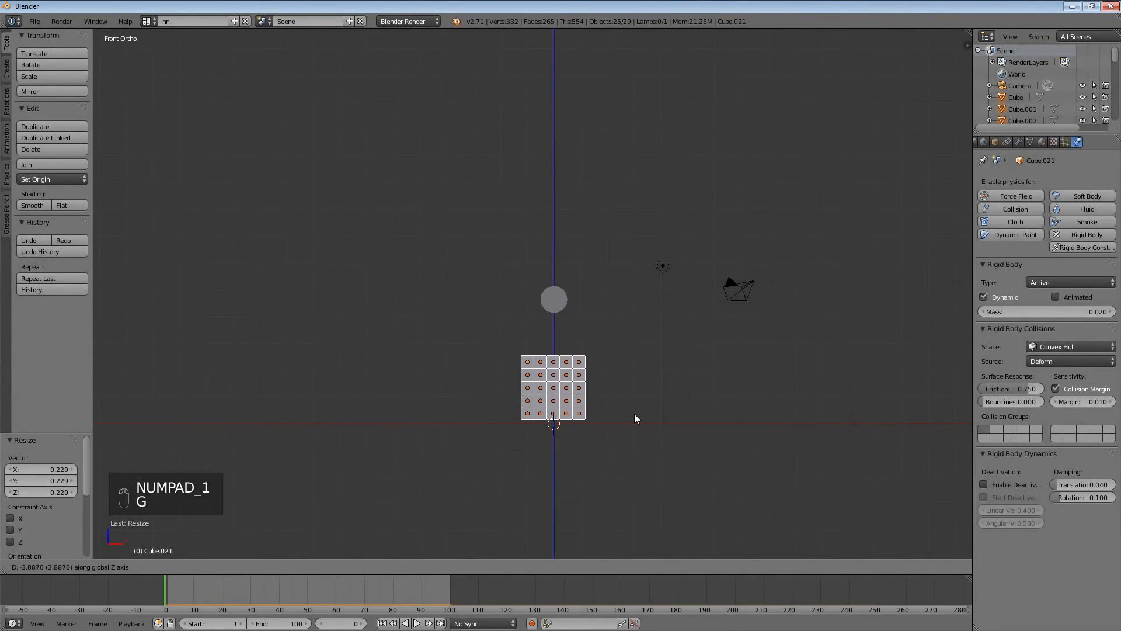
{"action": "left_click", "coordinate": [636, 416]}
{"action": "scroll", "coordinate": [559, 443], "scroll_direction": "up", "scroll_amount": 8}
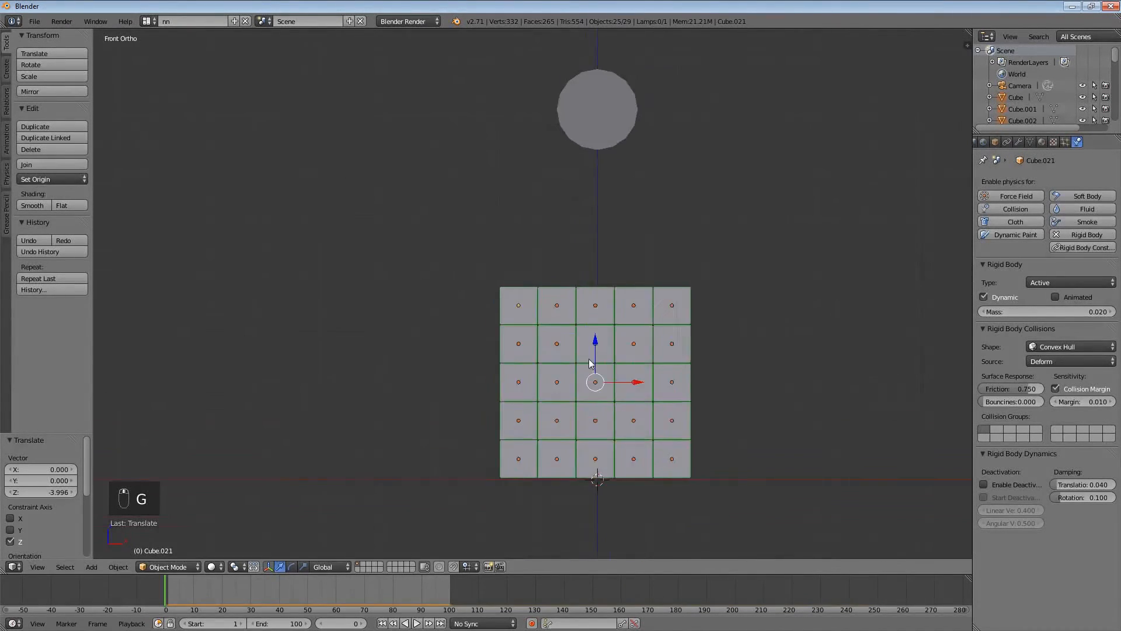
{"action": "key", "text": "g"}
{"action": "left_click", "coordinate": [595, 328]}
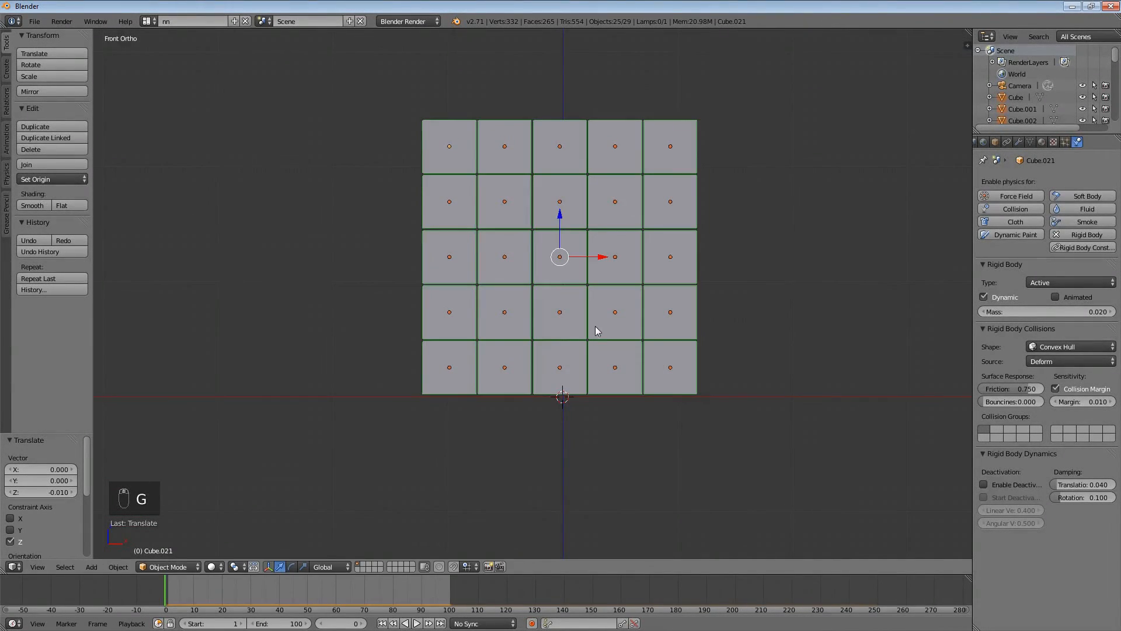
Lower the bullet about 3.9 units along Z to the wall's height at frame 1 and insert a keyframe
{"action": "key", "text": "KP_3"}
{"action": "scroll", "coordinate": [597, 325], "scroll_direction": "down", "scroll_amount": 5}
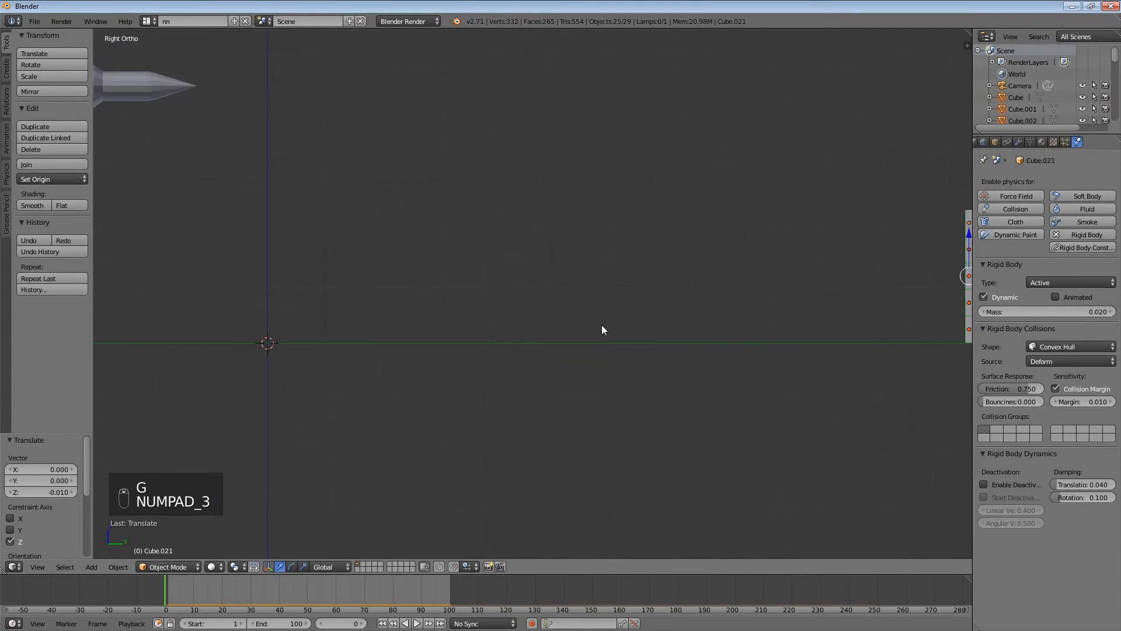
{"action": "right_click", "coordinate": [278, 155]}
{"action": "key", "text": "g"}
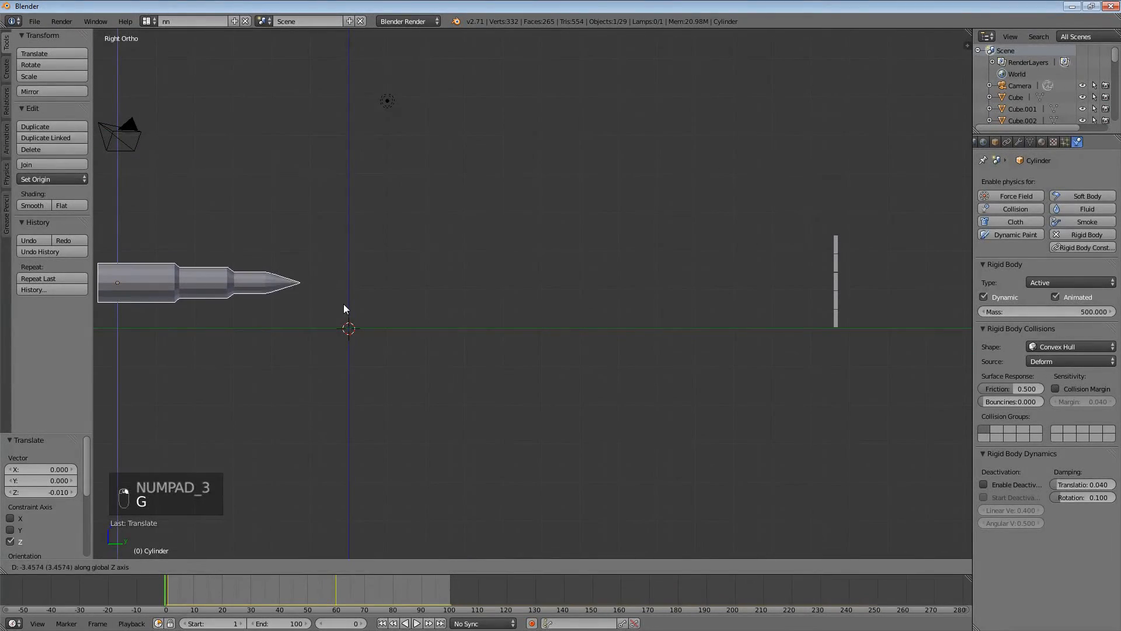
{"action": "left_click", "coordinate": [345, 323]}
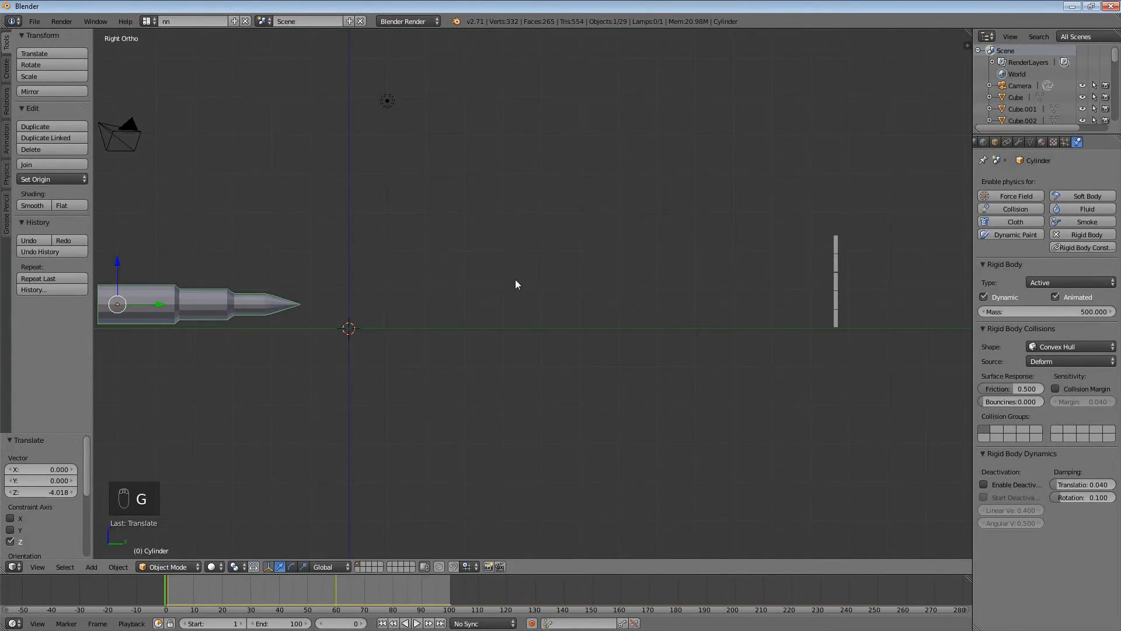
{"action": "left_click", "coordinate": [168, 584]}
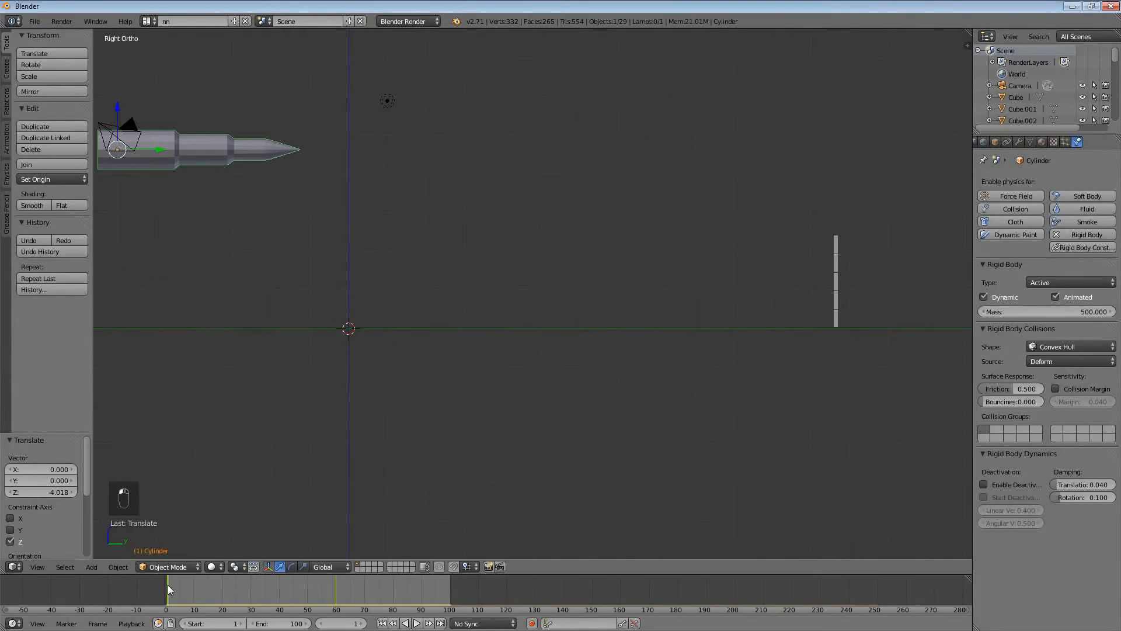
{"action": "key", "text": "g"}
{"action": "left_click", "coordinate": [230, 355]}
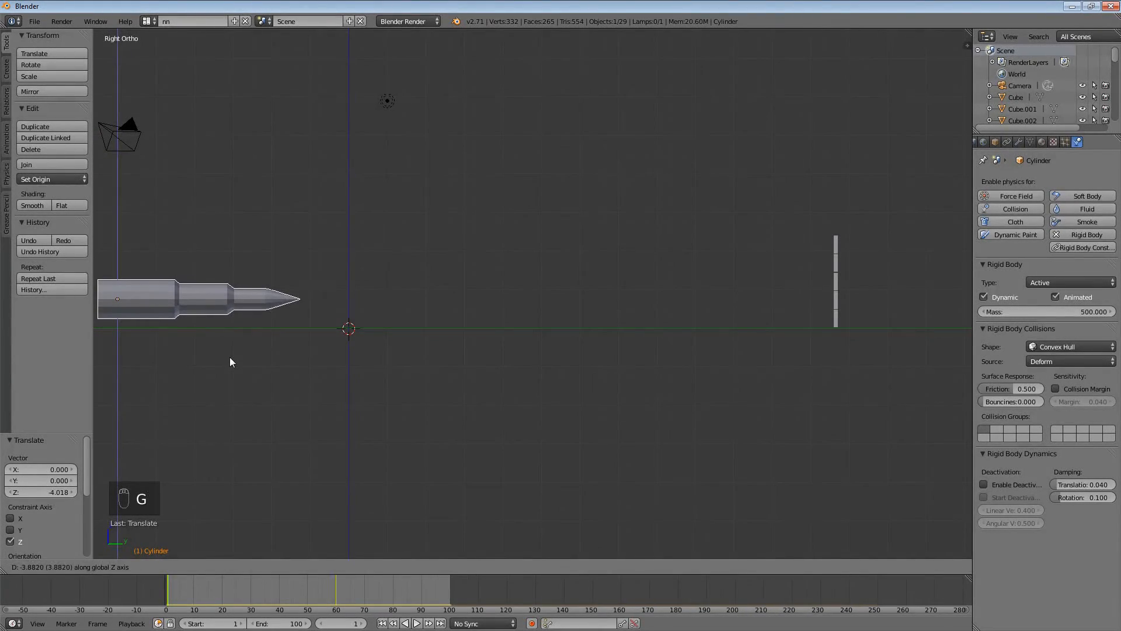
{"action": "key", "text": "i"}
{"action": "left_click", "coordinate": [229, 356]}
Lower the bullet about 3.7 units along Z at frame 60 and insert a keyframe there
{"action": "scroll", "coordinate": [339, 362], "scroll_direction": "down", "scroll_amount": 1}
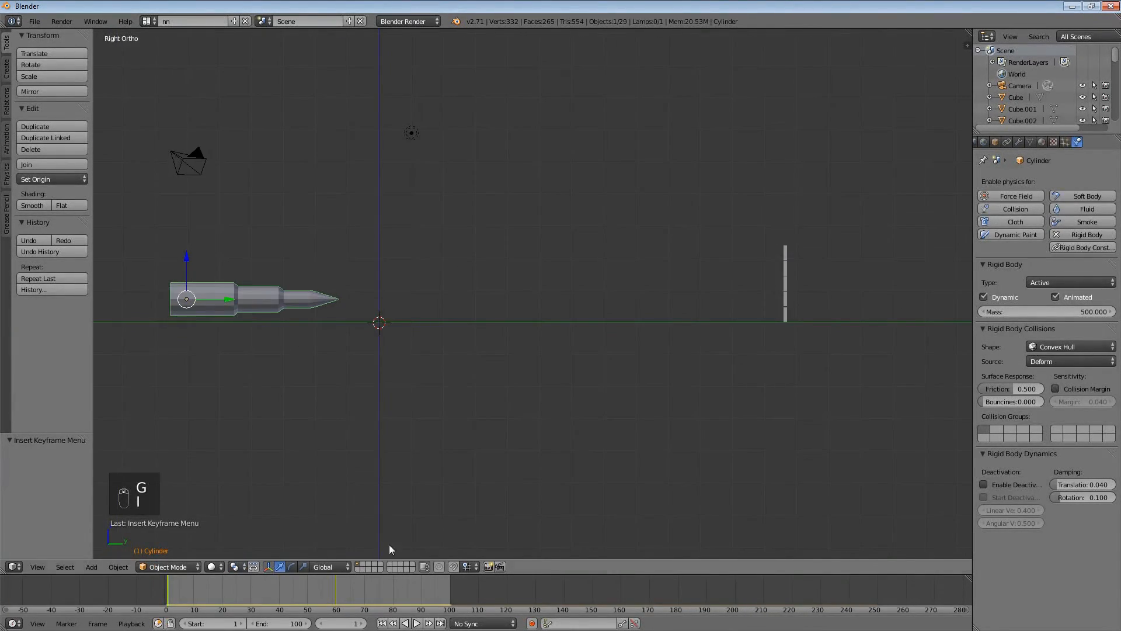
{"action": "left_click", "coordinate": [336, 594]}
{"action": "scroll", "coordinate": [459, 517], "scroll_direction": "down", "scroll_amount": 3}
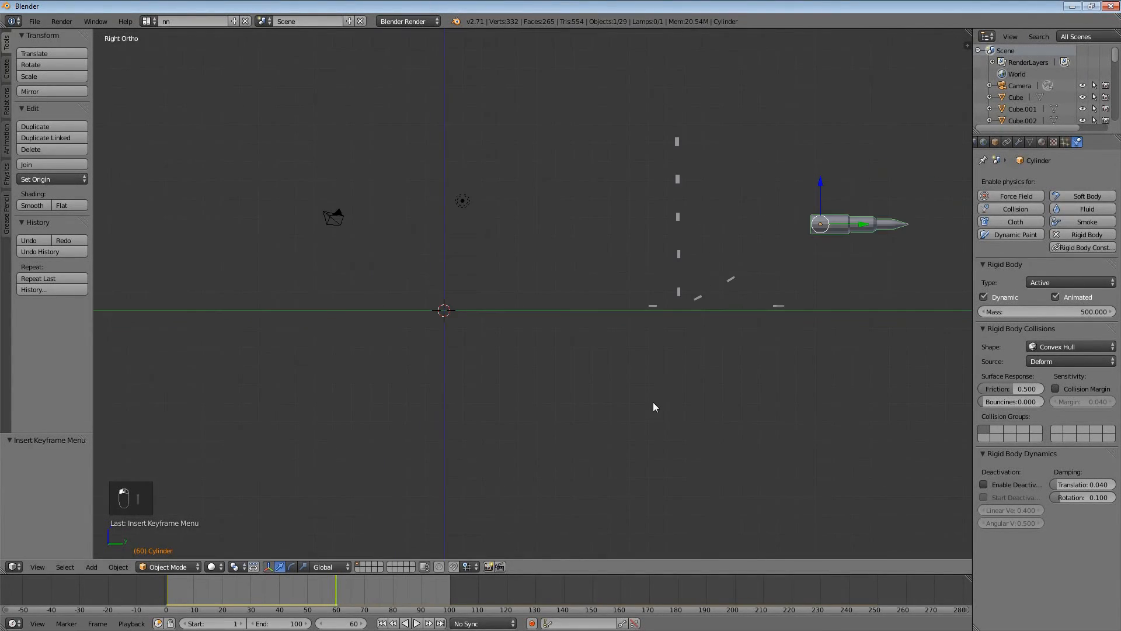
{"action": "key", "text": "g"}
{"action": "left_click", "coordinate": [843, 288]}
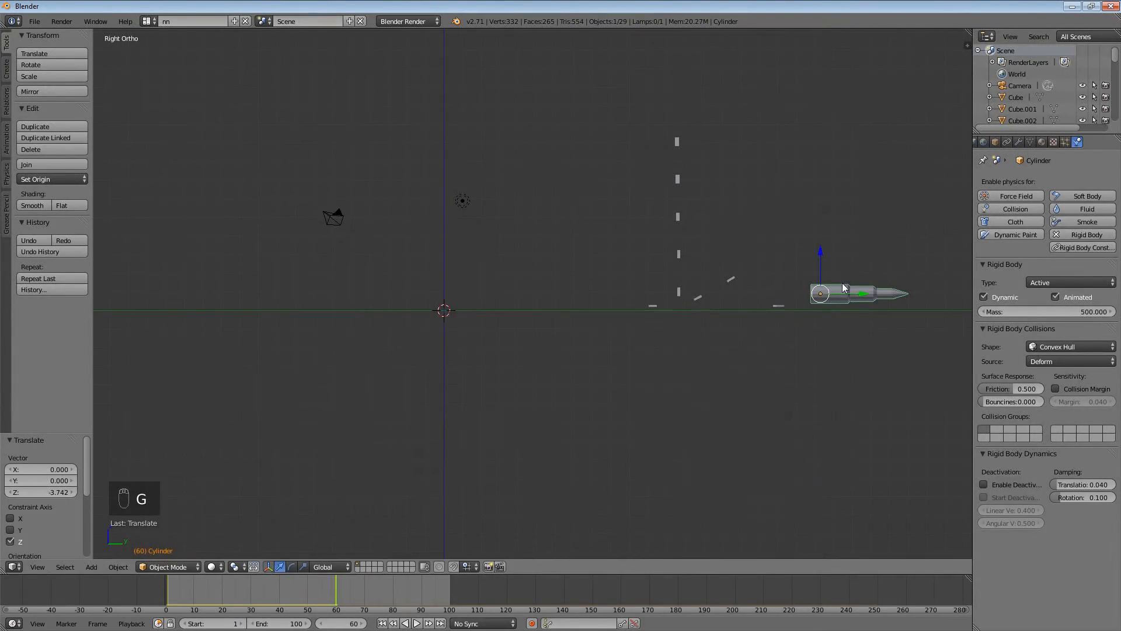
{"action": "scroll", "coordinate": [841, 287], "scroll_direction": "up", "scroll_amount": 1}
{"action": "middle_click_drag", "start_coordinate": [855, 289], "coordinate": [780, 304], "text": "shift"}
{"action": "key", "text": "g"}
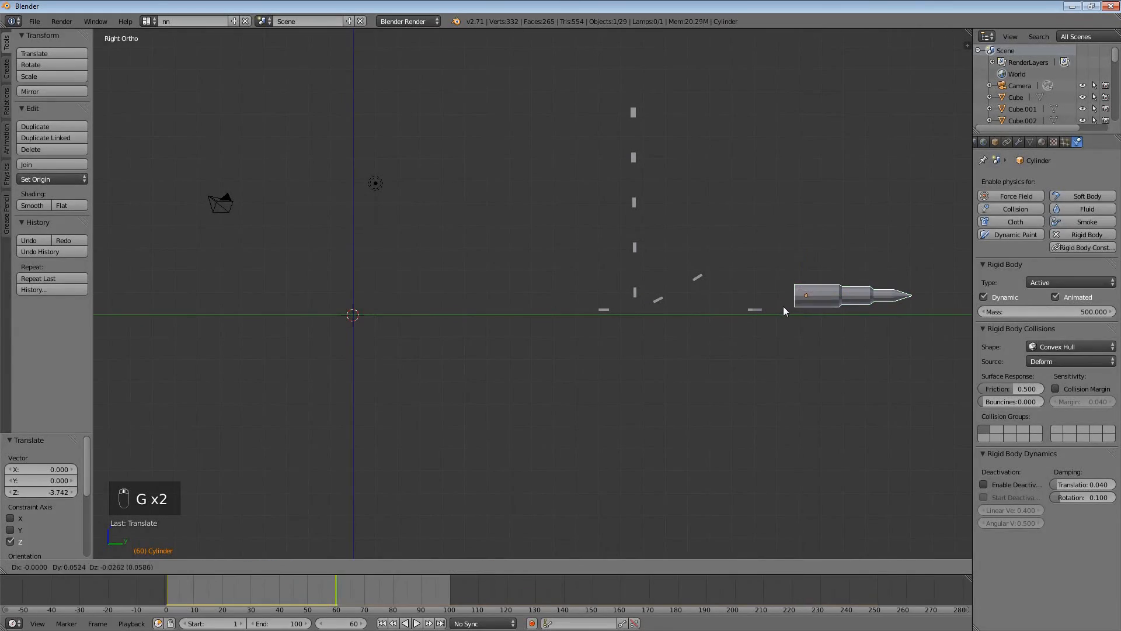
{"action": "left_click", "coordinate": [783, 307]}
{"action": "key", "text": "i"}
{"action": "left_click", "coordinate": [722, 315]}
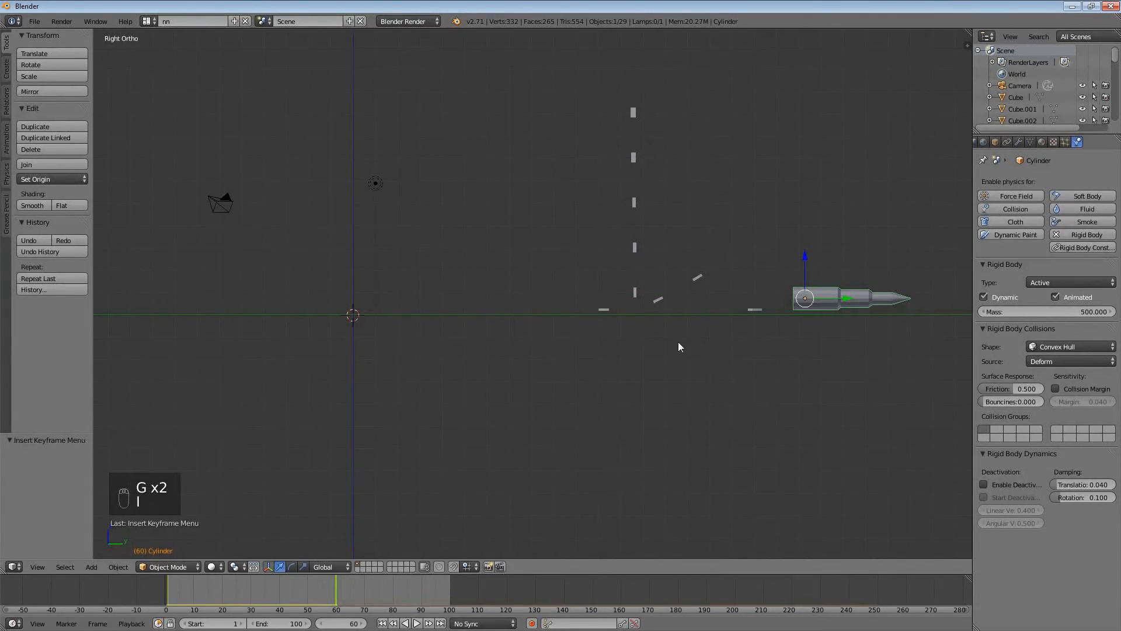
Play the simulation from the start and view the bullet's impact on the smaller wall from an angle
{"action": "left_click_drag", "start_coordinate": [321, 598], "coordinate": [168, 587]}
{"action": "key", "text": "alt+a"}
{"action": "middle_click_drag", "start_coordinate": [519, 215], "coordinate": [737, 287]}
{"action": "scroll", "coordinate": [652, 277], "scroll_direction": "up", "scroll_amount": 4}
{"action": "key", "text": "Escape"}
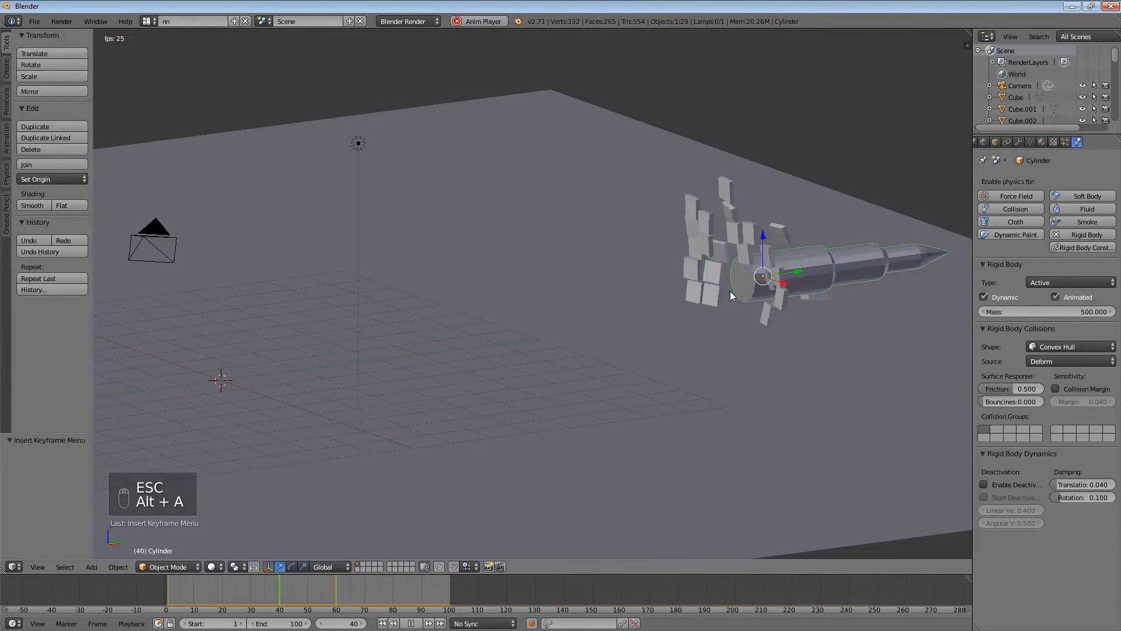
{"action": "key", "text": "Escape"}
{"action": "key", "text": "alt+a"}
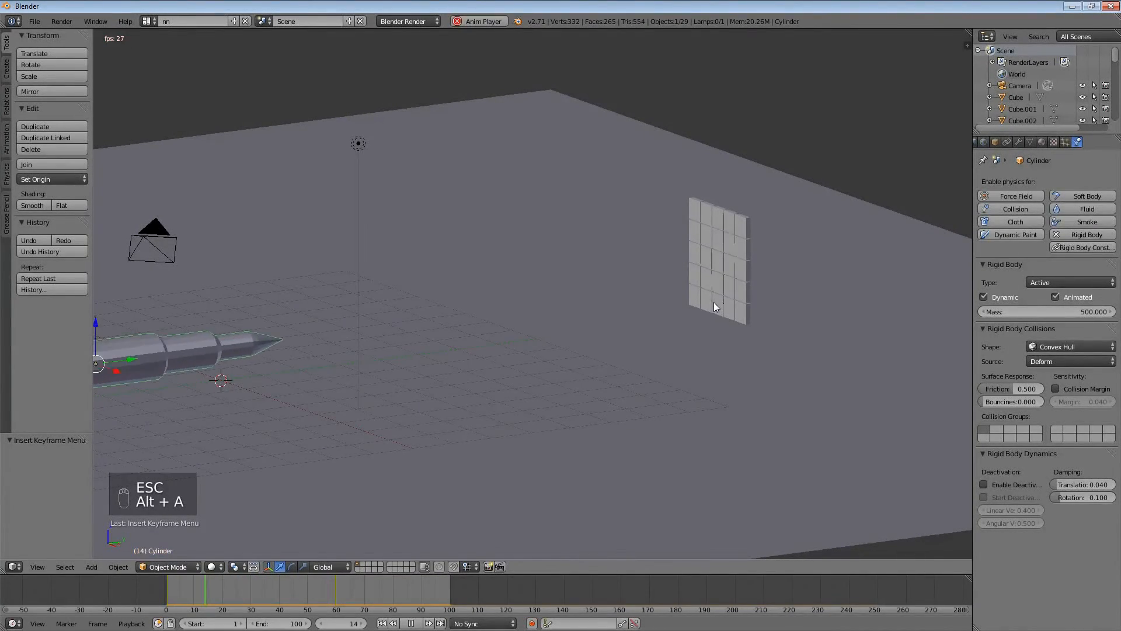
{"action": "key", "text": "Escape"}
Select all the wall blocks and try a rigid body mass of 500 on the active block
{"action": "right_click", "coordinate": [744, 229]}
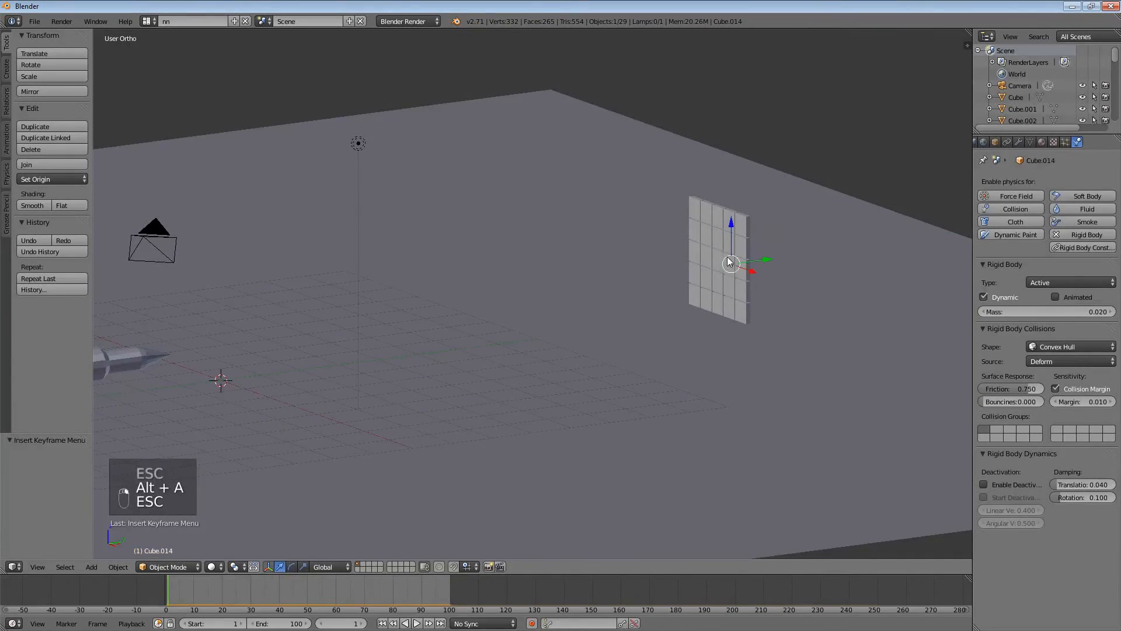
{"action": "key", "text": "KP_Decimal"}
{"action": "key", "text": "KP_3"}
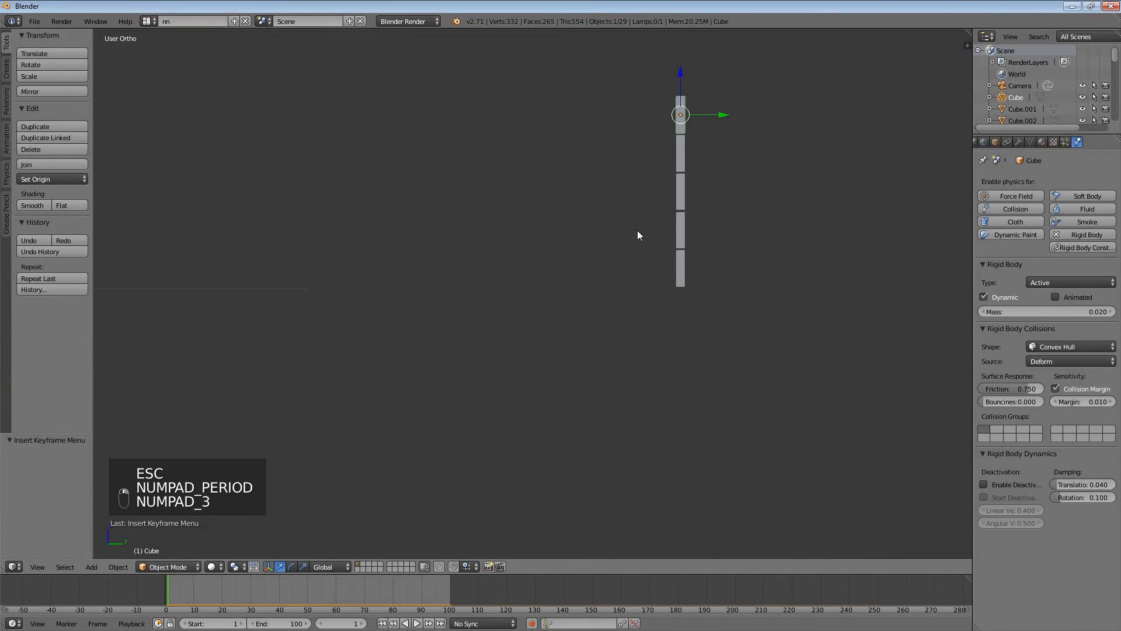
{"action": "key", "text": "a"}
{"action": "key", "text": "a"}
{"action": "key", "text": "b"}
{"action": "left_click_drag", "start_coordinate": [672, 150], "coordinate": [695, 420]}
{"action": "left_click", "coordinate": [1072, 312]}
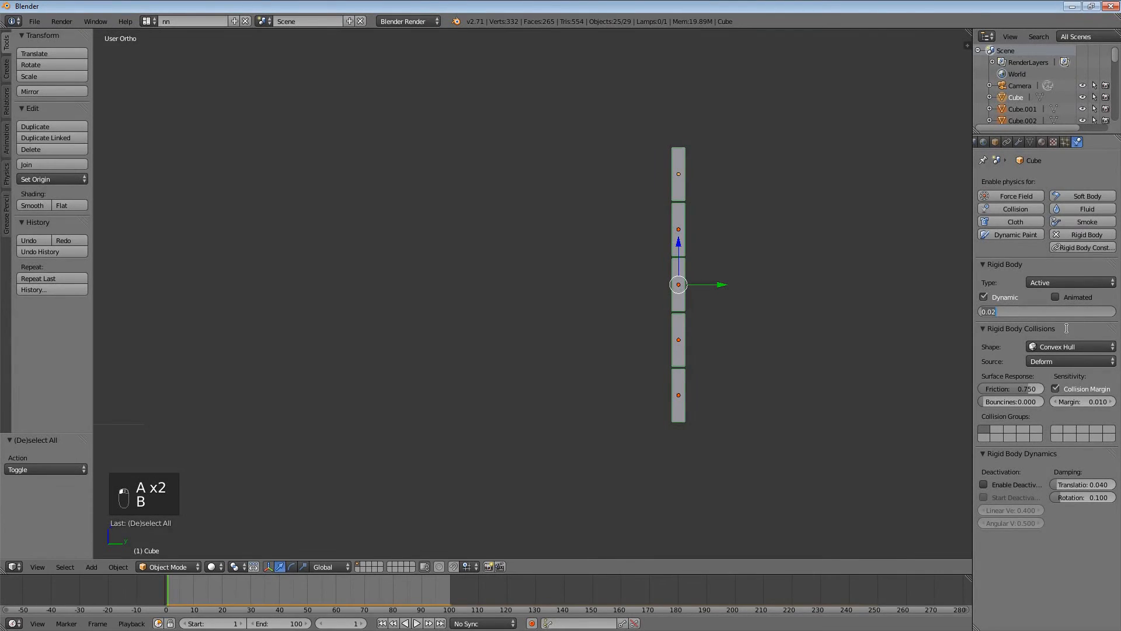
{"action": "type", "text": "500"}
{"action": "key", "text": "Return"}
Play the simulation, copy the active block's rigid body settings to all selected blocks, and play it again
{"action": "key", "text": "KP_0"}
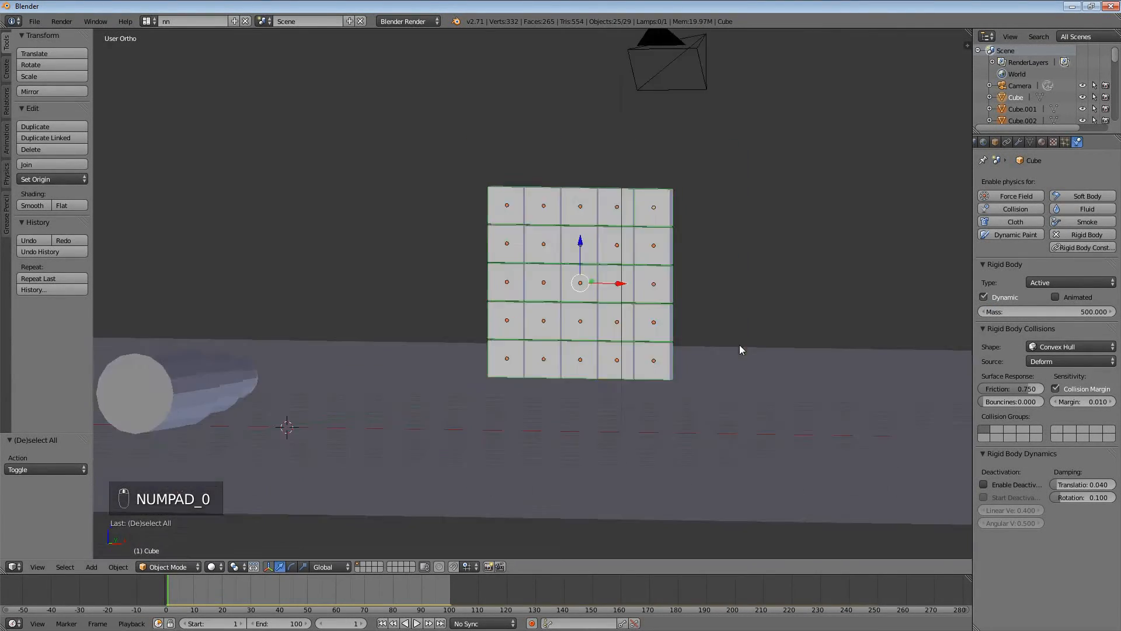
{"action": "key", "text": "alt+a"}
{"action": "key", "text": "Escape"}
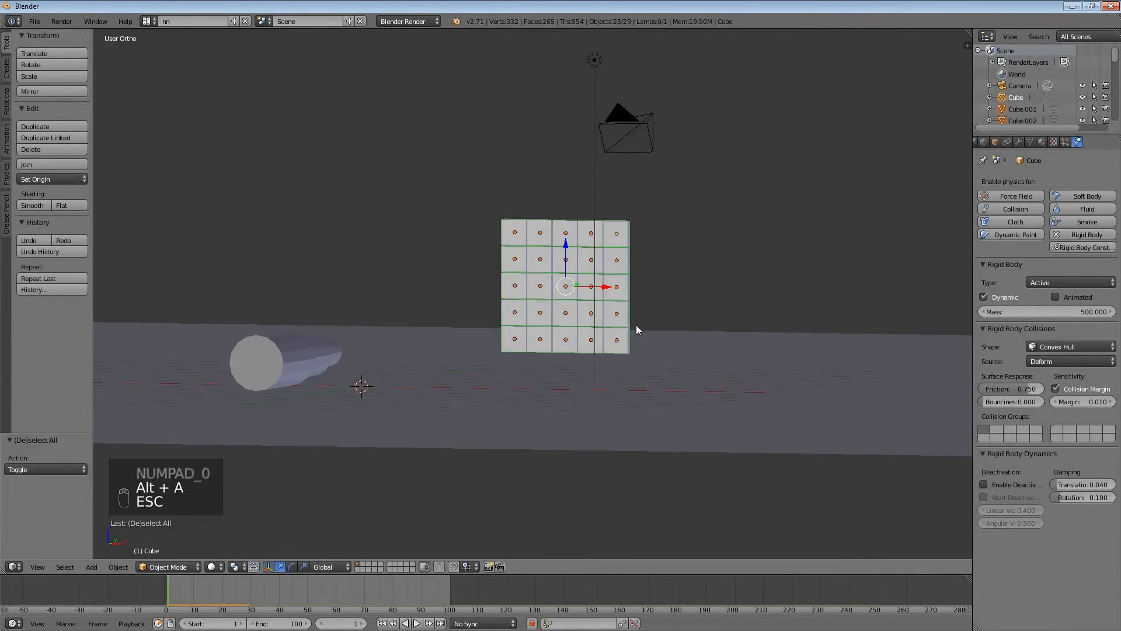
{"action": "middle_click_drag", "start_coordinate": [636, 324], "coordinate": [541, 272]}
{"action": "middle_click_drag", "start_coordinate": [596, 245], "coordinate": [563, 261]}
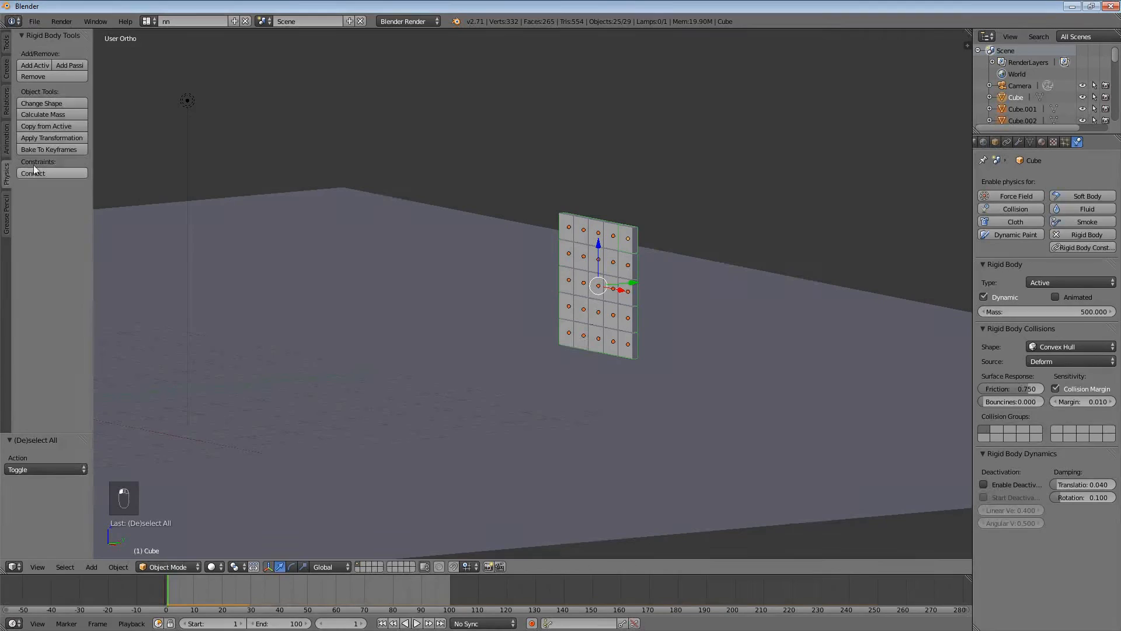
{"action": "left_click", "coordinate": [46, 127]}
{"action": "key", "text": "alt+a"}
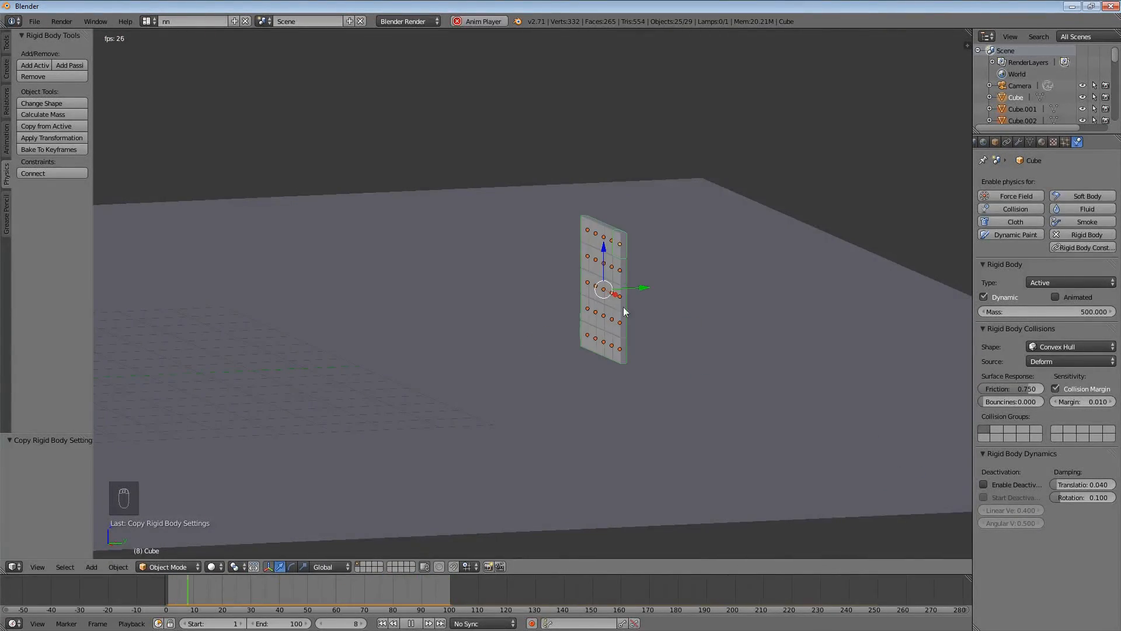
Set the wall blocks' rigid body mass to 0.02 and watch the simulation from the side
{"action": "left_click", "coordinate": [1061, 316]}
{"action": "type", "text": "0.02"}
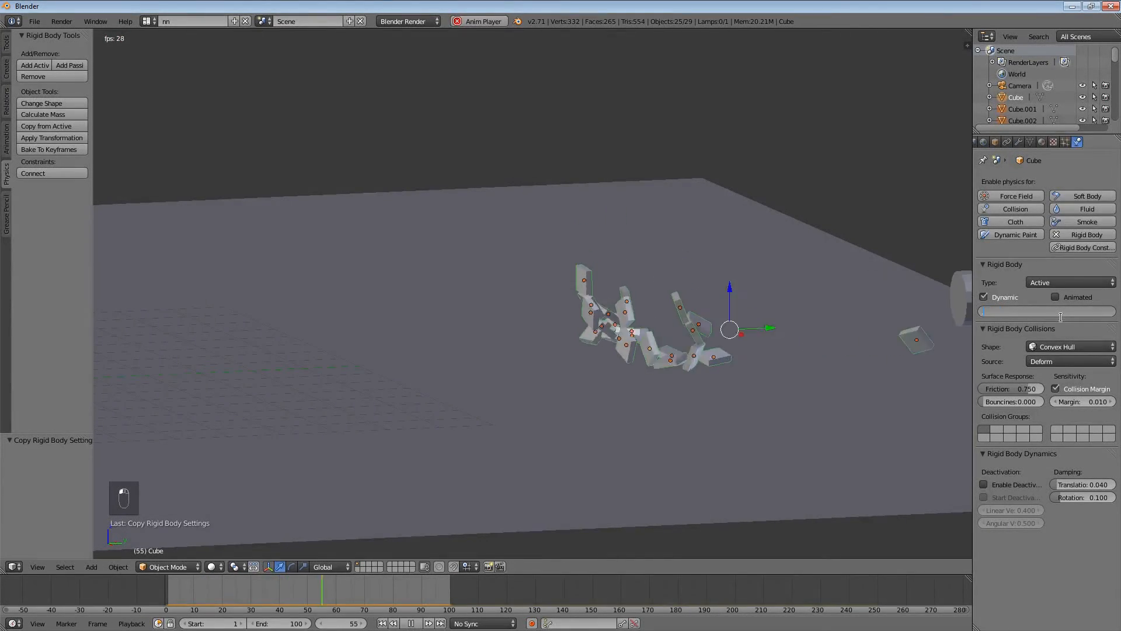
{"action": "key", "text": "Return"}
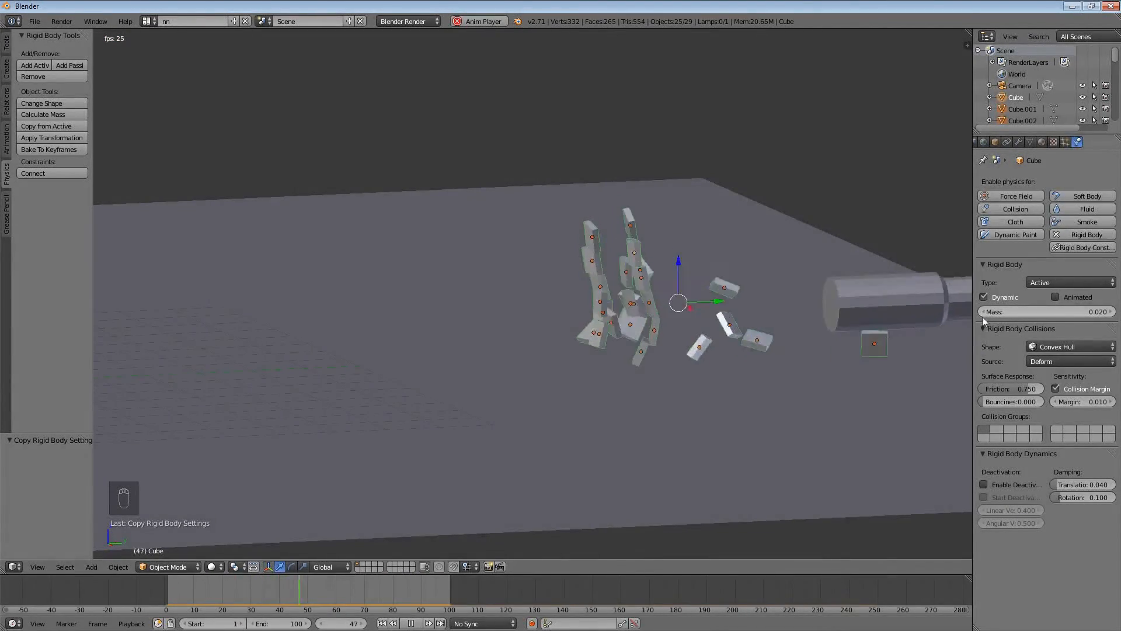
{"action": "middle_click_drag", "start_coordinate": [831, 385], "coordinate": [754, 375]}
{"action": "scroll", "coordinate": [814, 377], "scroll_direction": "down", "scroll_amount": 2}
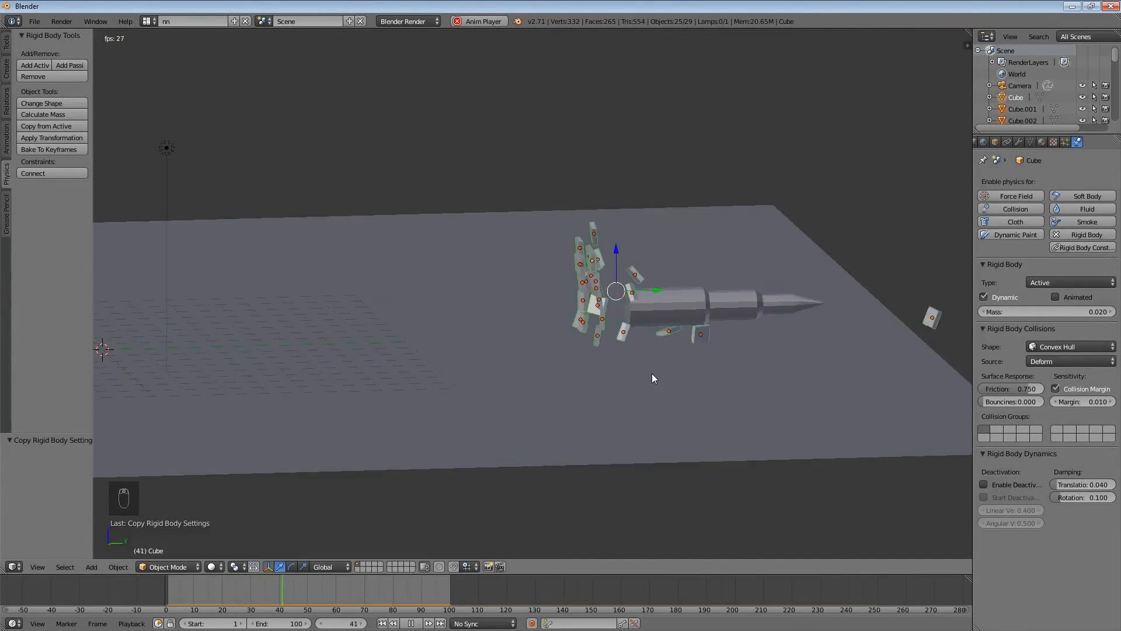
{"action": "middle_click_drag", "start_coordinate": [645, 367], "coordinate": [636, 363]}
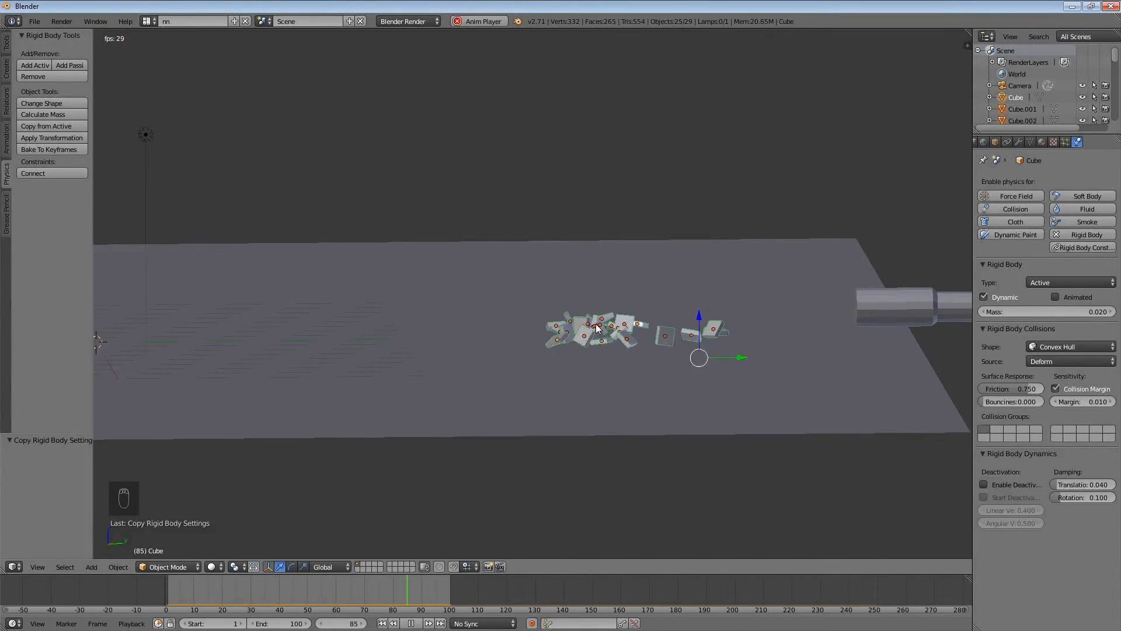
Add a separate Force force field object and place it just above the wall
{"action": "left_click", "coordinate": [1007, 196]}
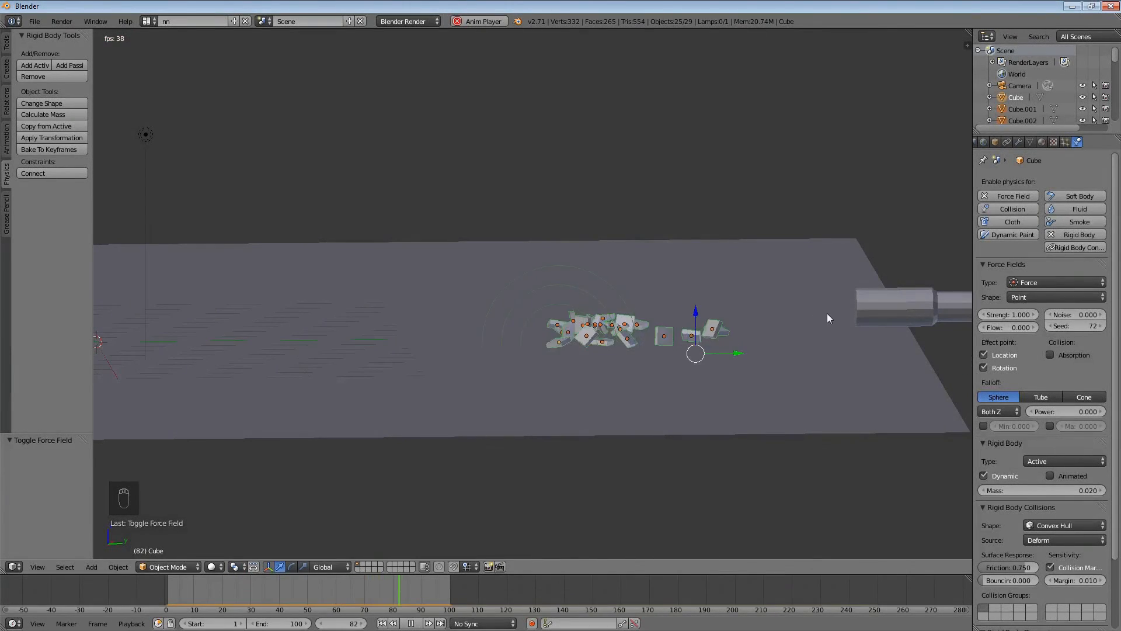
{"action": "key", "text": "ctrl+z"}
{"action": "key", "text": "shift+a"}
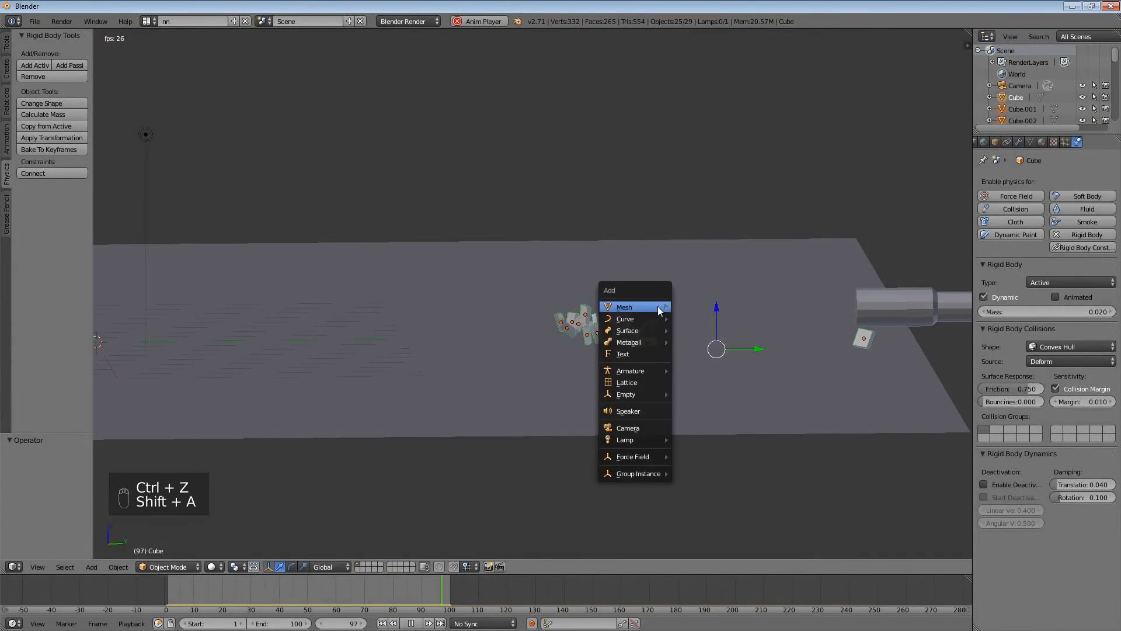
{"action": "mouse_move", "coordinate": [635, 456]}
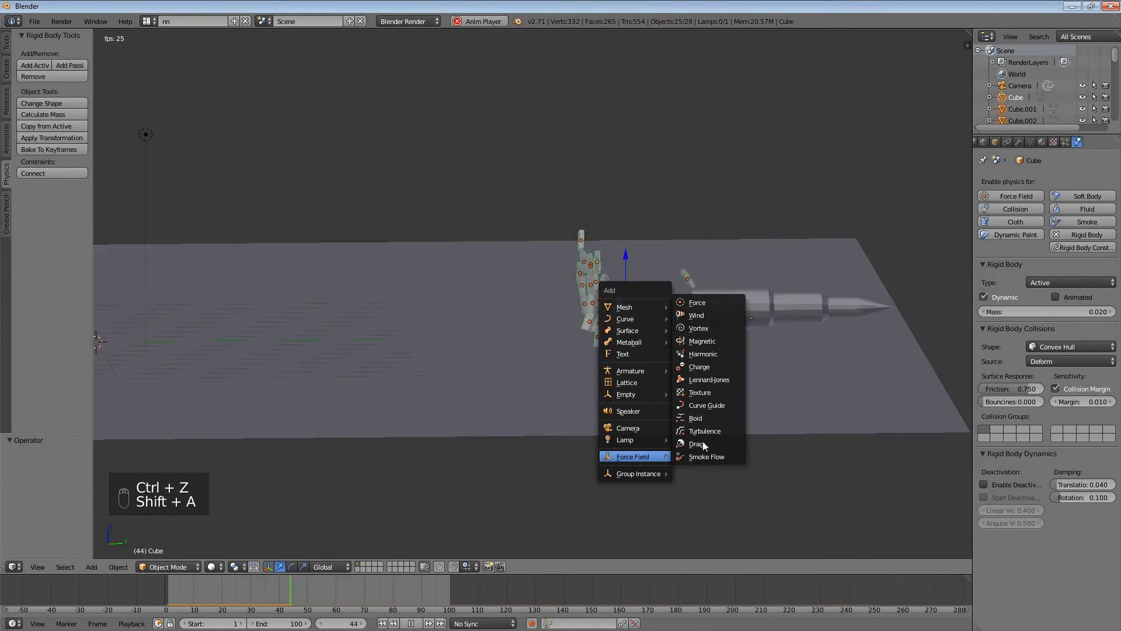
{"action": "left_click", "coordinate": [712, 299]}
{"action": "key", "text": "g"}
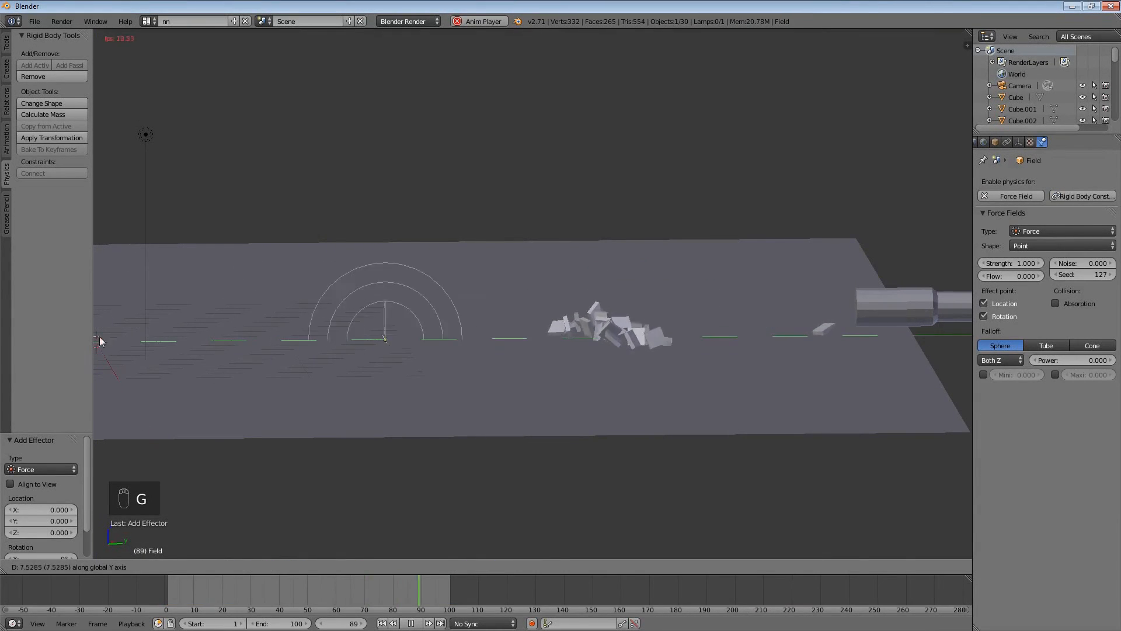
{"action": "left_click", "coordinate": [110, 338]}
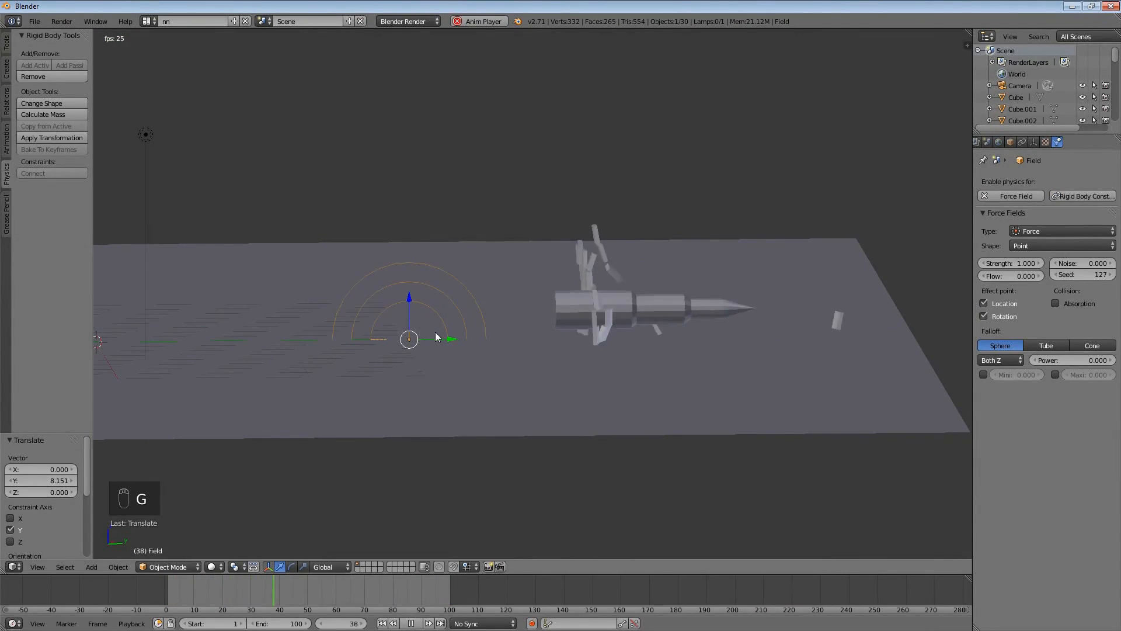
{"action": "key", "text": "g"}
{"action": "left_click", "coordinate": [608, 227]}
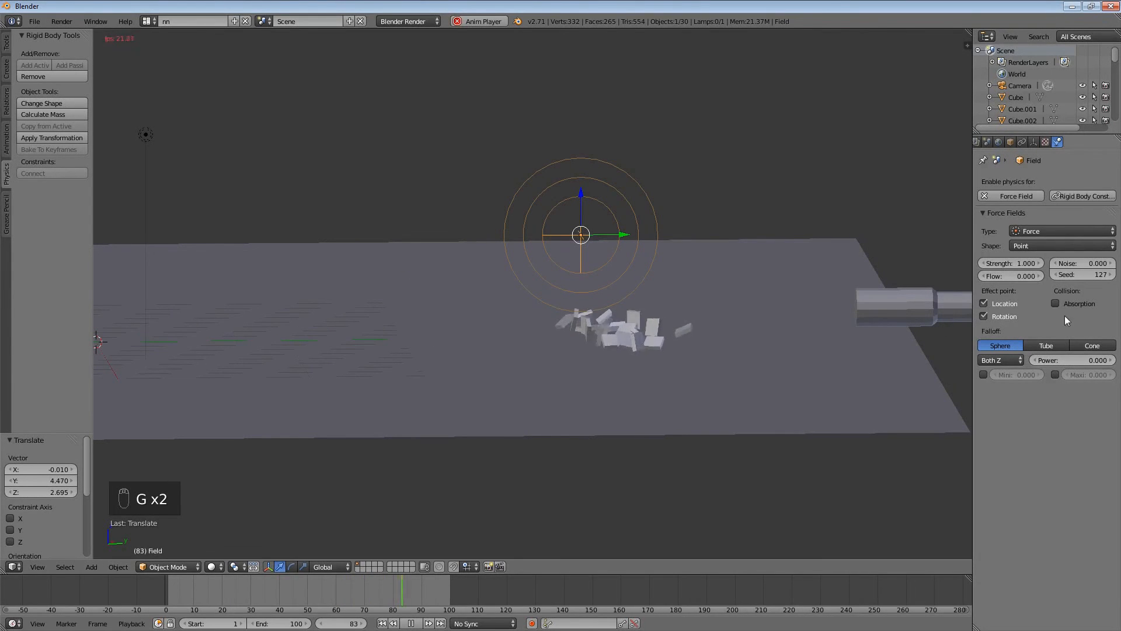
Set the force field's strength to -500 and watch its effect on the blocks
{"action": "left_click", "coordinate": [1014, 264]}
{"action": "key", "text": "BackSpace"}
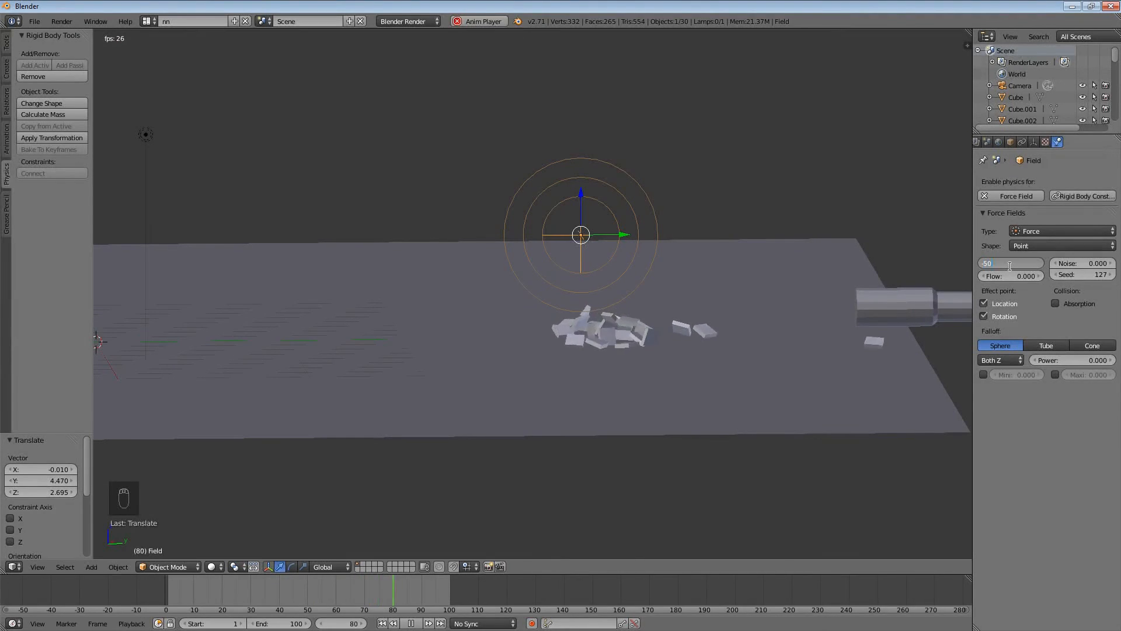
{"action": "type", "text": "500"}
{"action": "key", "text": "Return"}
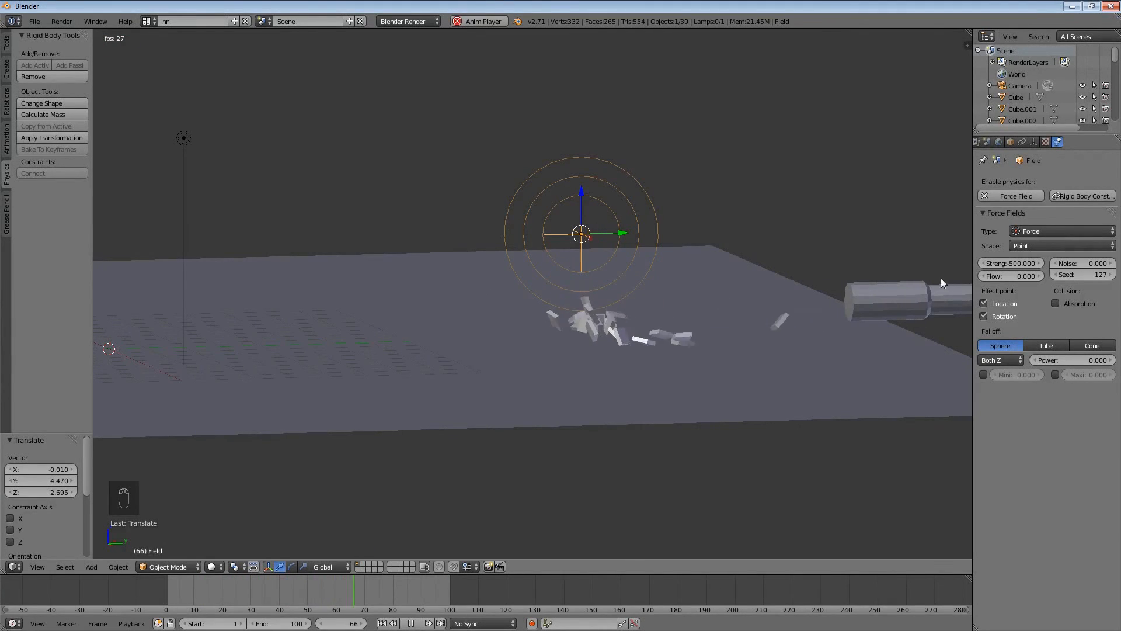
Delete the force field object and watch the simulation without it
{"action": "key", "text": "x"}
{"action": "left_click", "coordinate": [704, 244]}
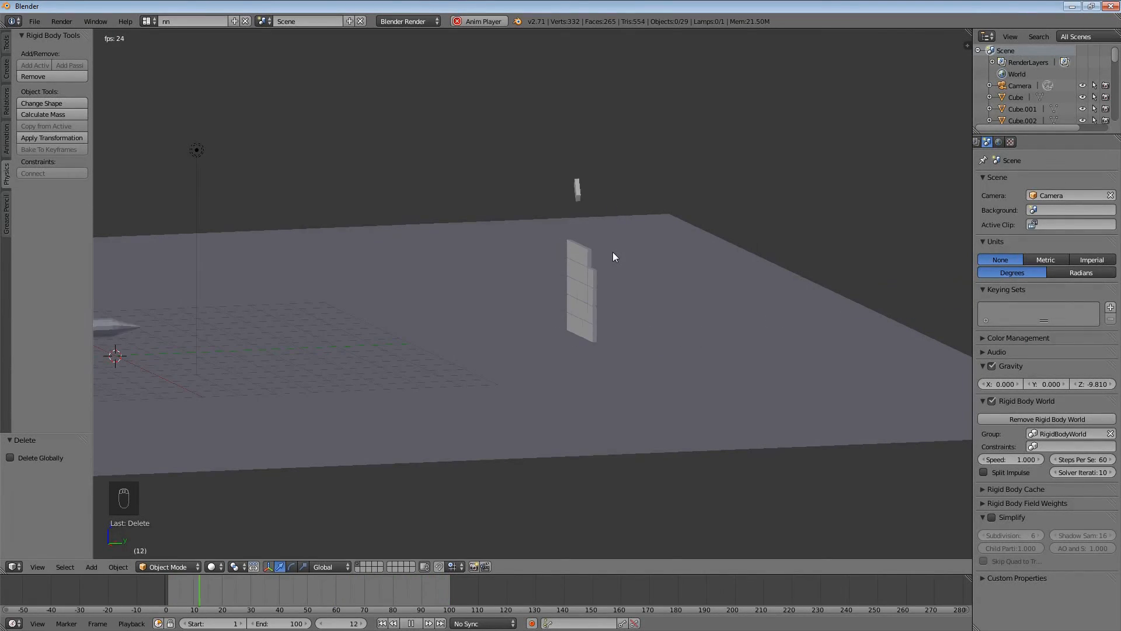
{"action": "middle_click_drag", "start_coordinate": [617, 253], "coordinate": [605, 253]}
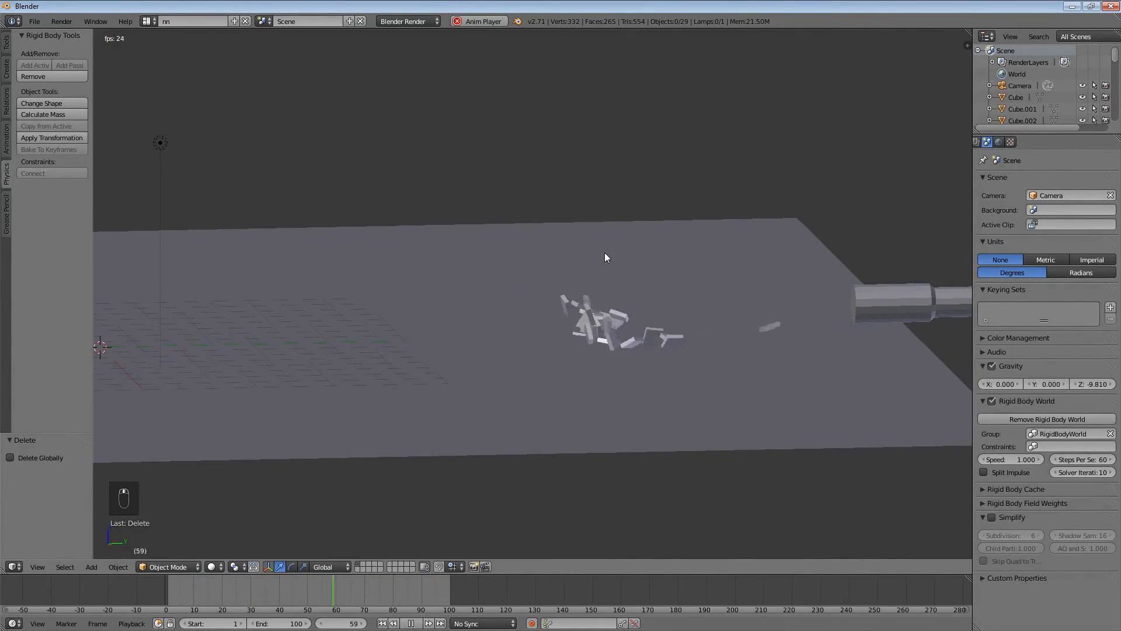